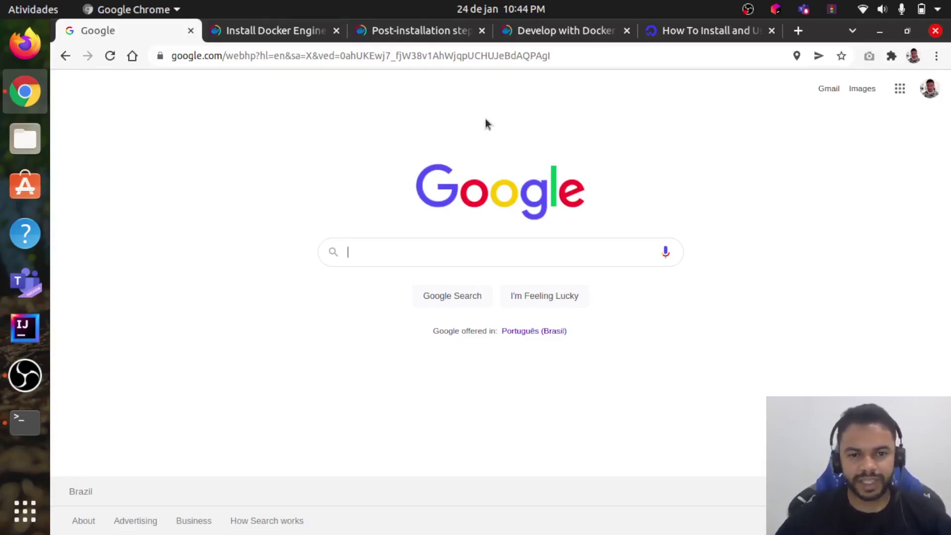
Step: Search Google for 'intellij idea' and open the IntelliJ IDEA download page on jetbrains.com
{"action": "left_click", "coordinate": [472, 56]}
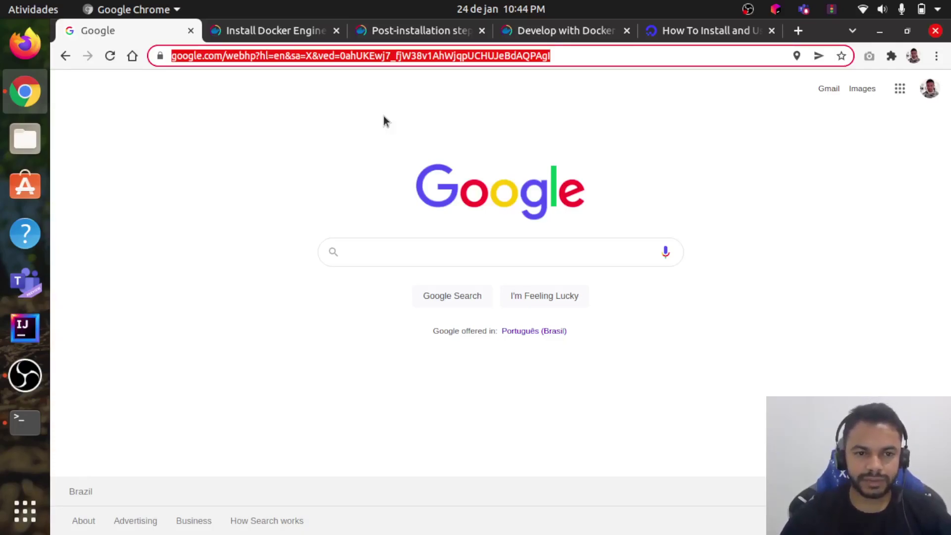
{"action": "type", "text": "in"}
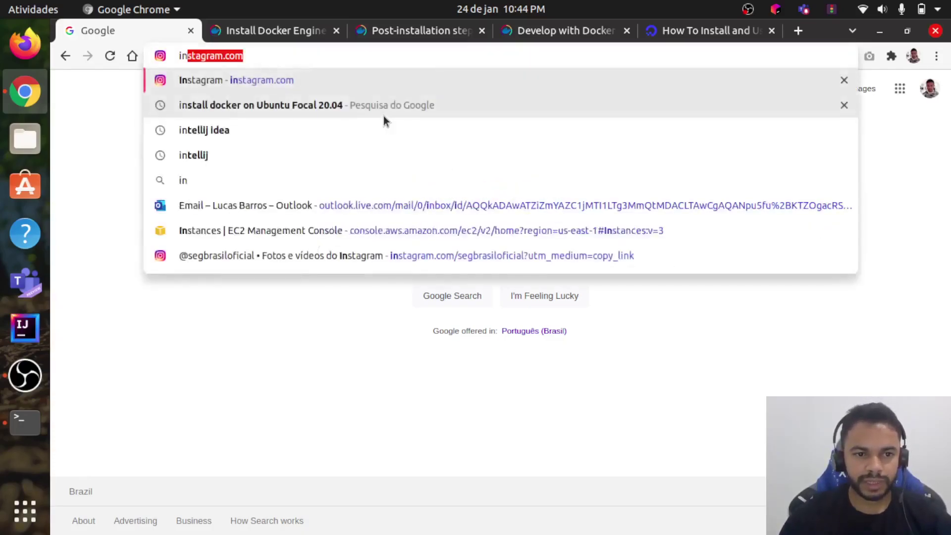
{"action": "type", "text": "tellij idea"}
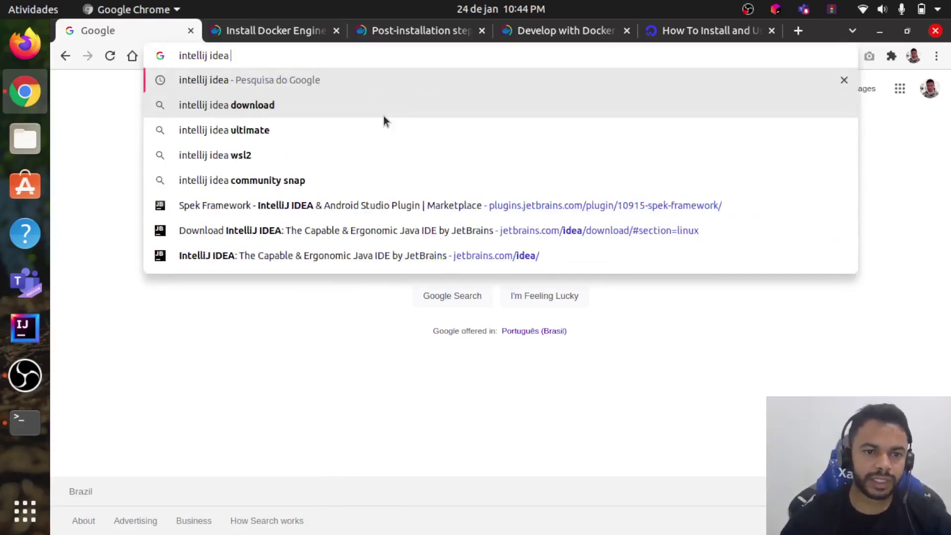
{"action": "key", "text": "Return"}
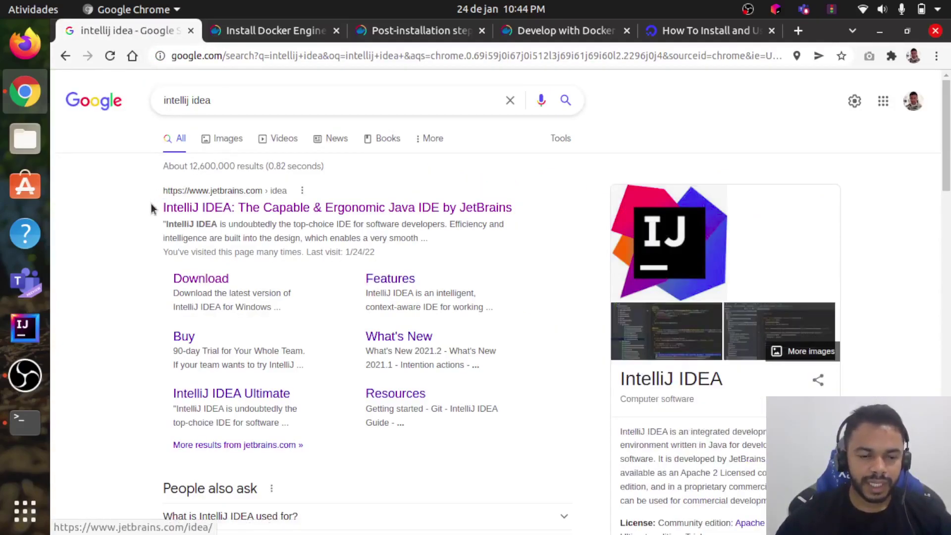
{"action": "left_click", "coordinate": [230, 208]}
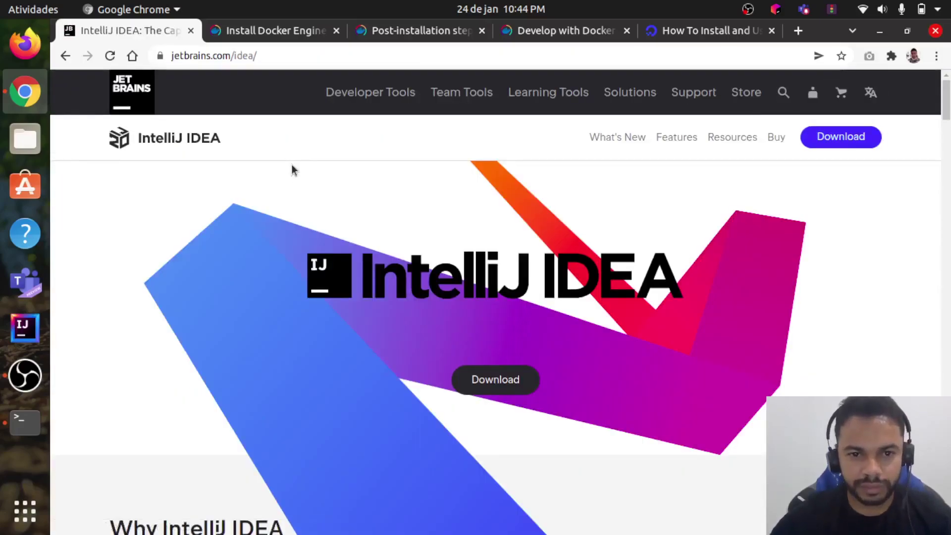
{"action": "left_click", "coordinate": [856, 142]}
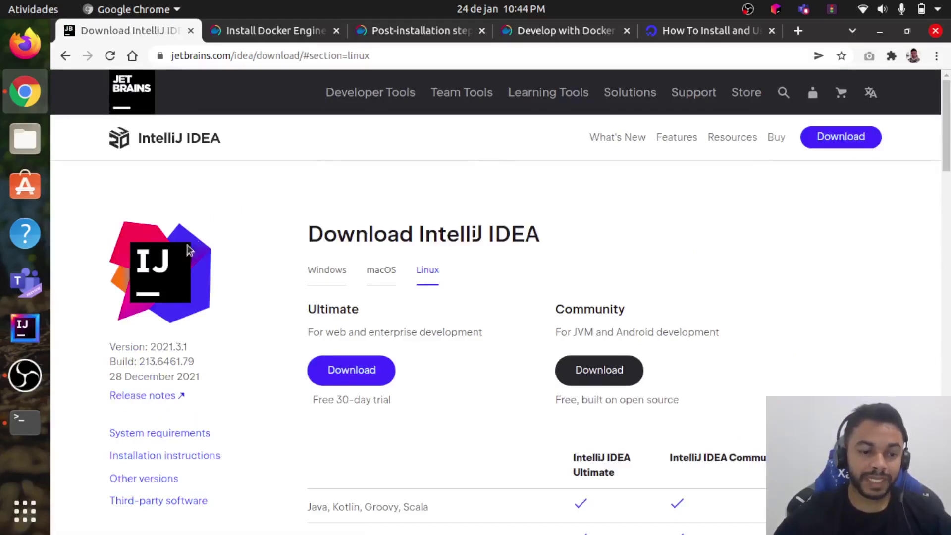
Step: Review the Linux Ultimate vs Community comparison table, highlighting the Java, Kotlin, Groovy, Scala row
{"action": "scroll", "coordinate": [511, 245], "scroll_direction": "down", "scroll_amount": 3}
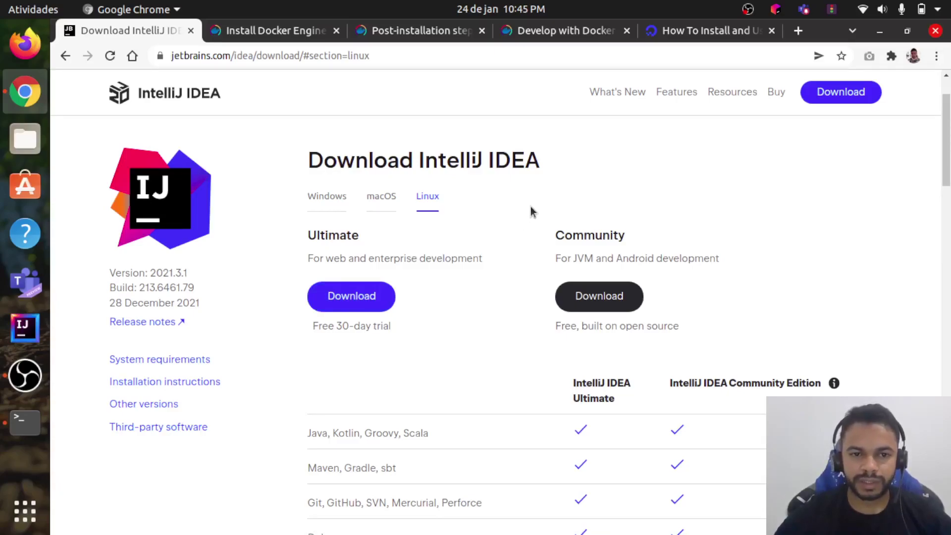
{"action": "triple_click", "coordinate": [338, 328]}
{"action": "left_click", "coordinate": [433, 308]}
{"action": "scroll", "coordinate": [496, 257], "scroll_direction": "down", "scroll_amount": 3}
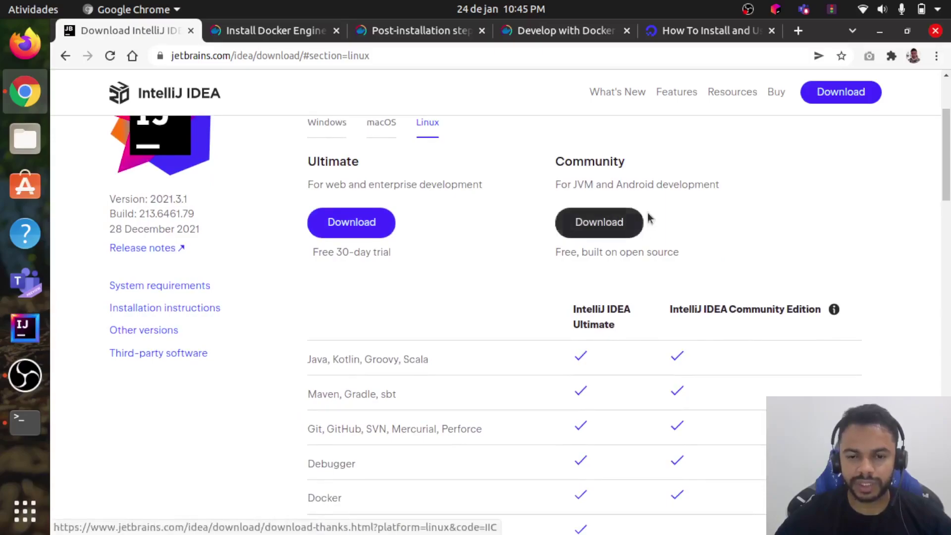
{"action": "scroll", "coordinate": [549, 216], "scroll_direction": "down", "scroll_amount": 2}
{"action": "scroll", "coordinate": [489, 306], "scroll_direction": "down", "scroll_amount": 5}
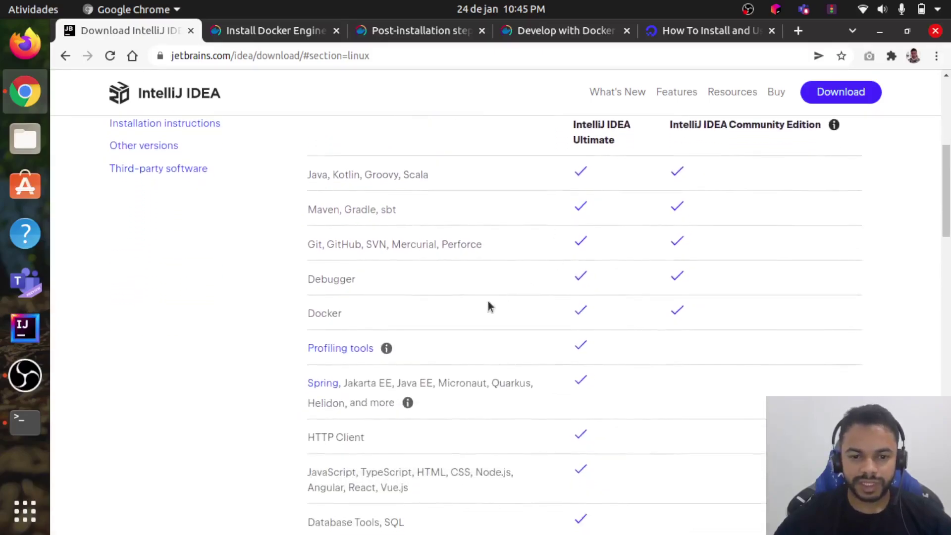
{"action": "scroll", "coordinate": [525, 254], "scroll_direction": "up", "scroll_amount": 1}
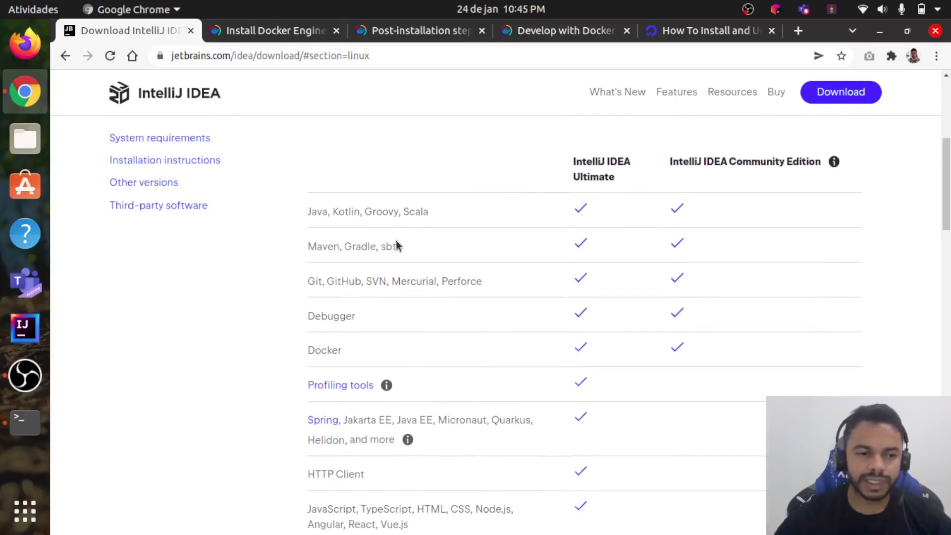
{"action": "triple_click", "coordinate": [338, 214]}
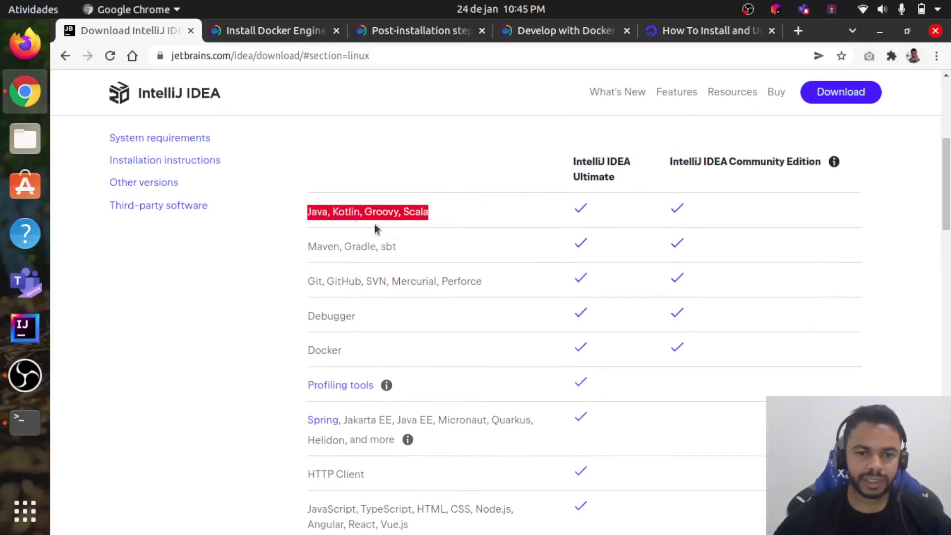
{"action": "scroll", "coordinate": [596, 256], "scroll_direction": "up", "scroll_amount": 5}
{"action": "left_click", "coordinate": [722, 276]}
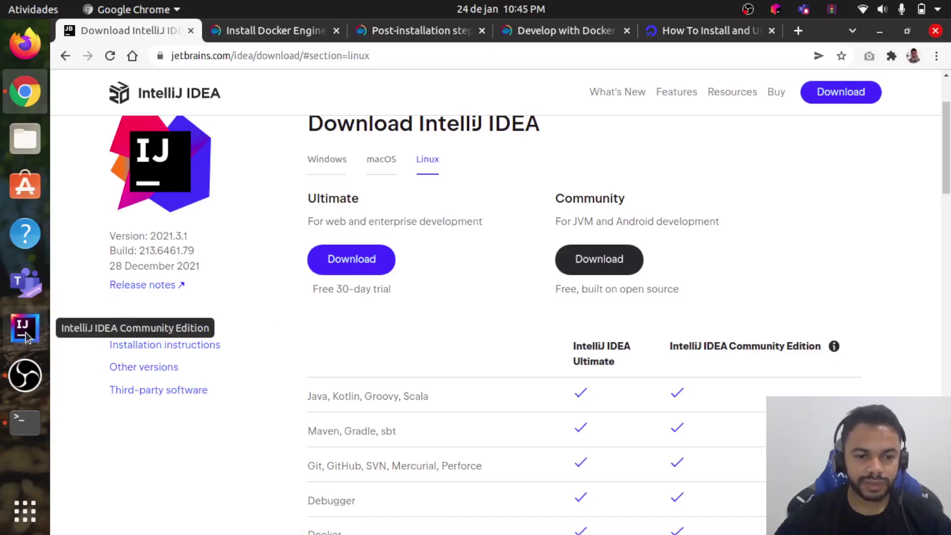
Step: Start the IntelliJ IDEA Community download for Linux, then cancel the ideaIC tar.gz download and close the shelf
{"action": "left_click", "coordinate": [594, 262]}
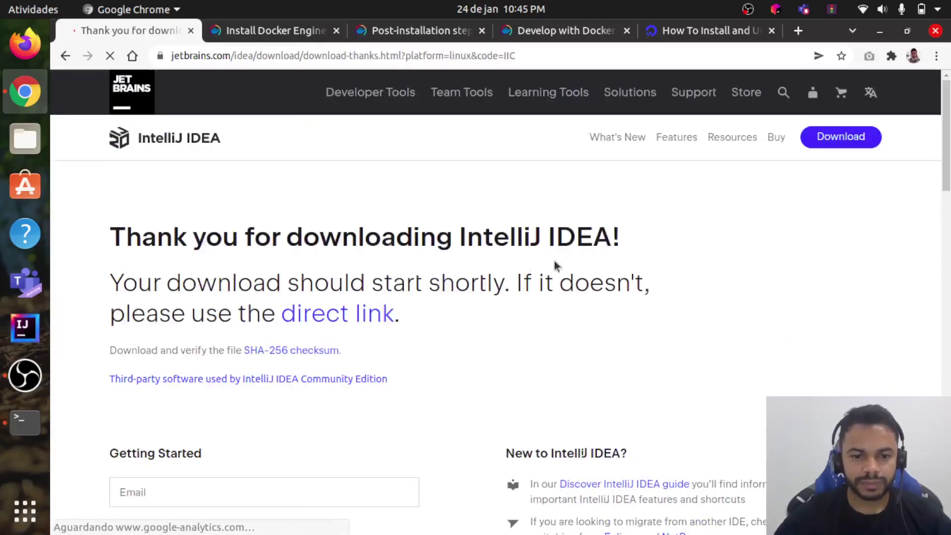
{"action": "scroll", "coordinate": [473, 270], "scroll_direction": "down", "scroll_amount": 3}
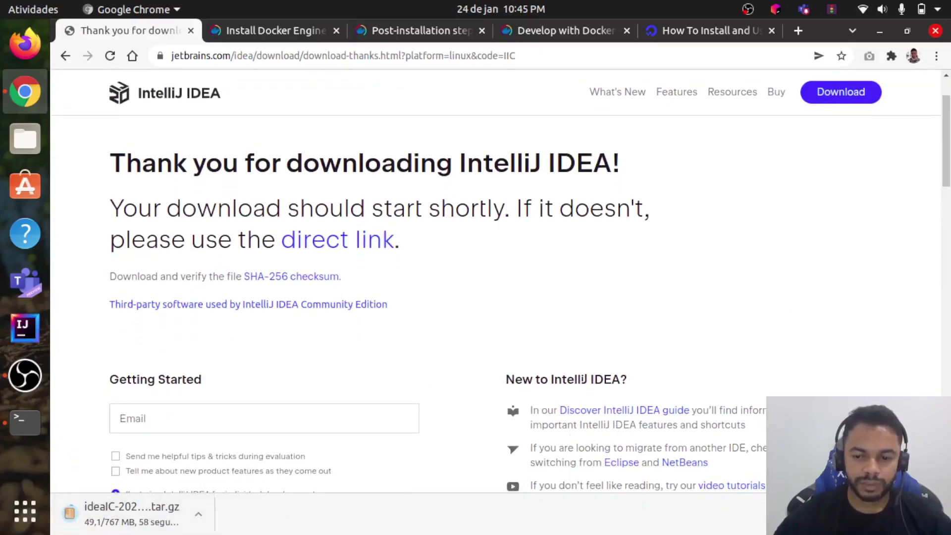
{"action": "left_click", "coordinate": [198, 514]}
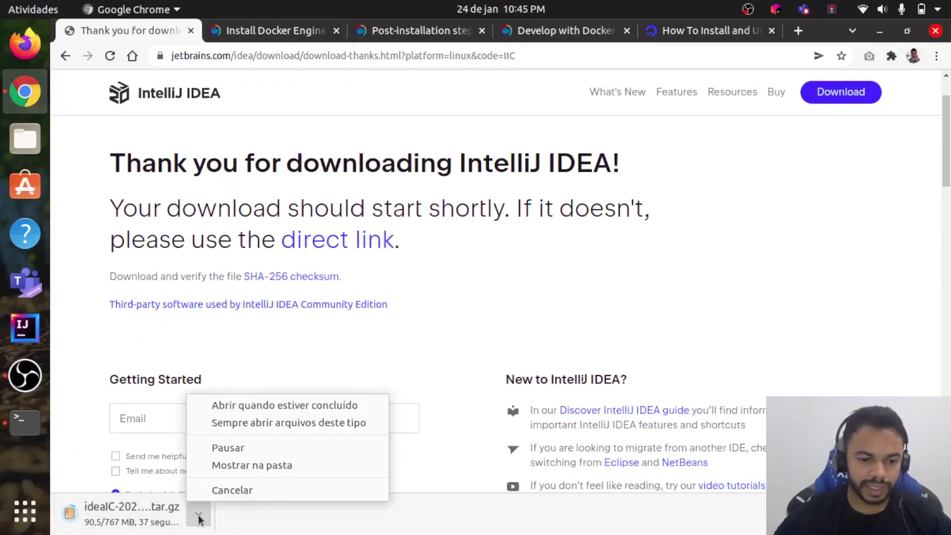
{"action": "left_click", "coordinate": [249, 490]}
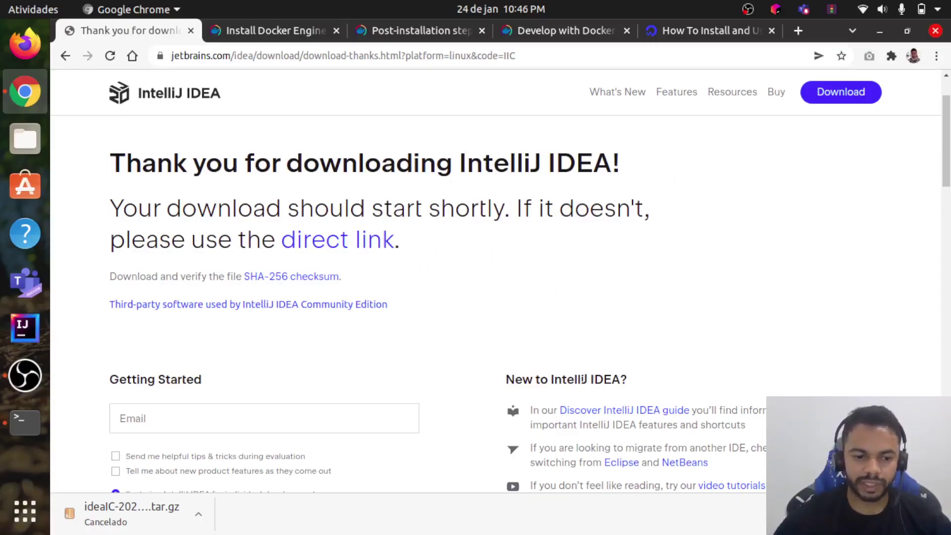
{"action": "left_click", "coordinate": [937, 513]}
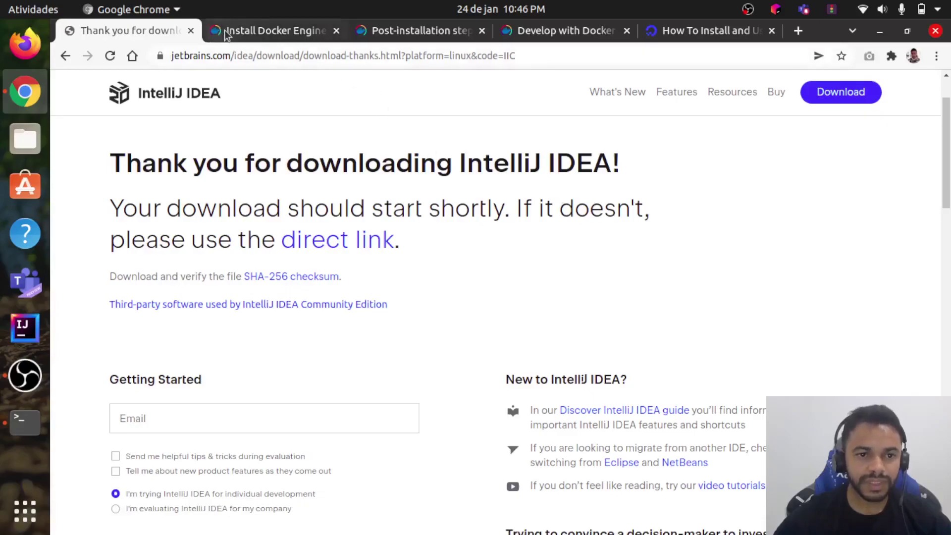
Step: Search Google for 'docker' and look over the results
{"action": "left_click", "coordinate": [247, 56]}
{"action": "type", "text": "dock"}
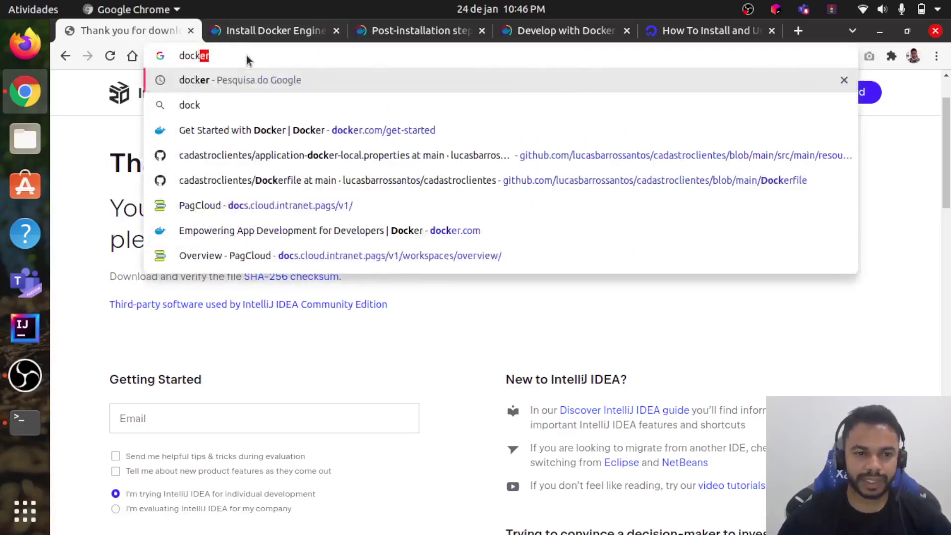
{"action": "type", "text": "er"}
{"action": "key", "text": "Return"}
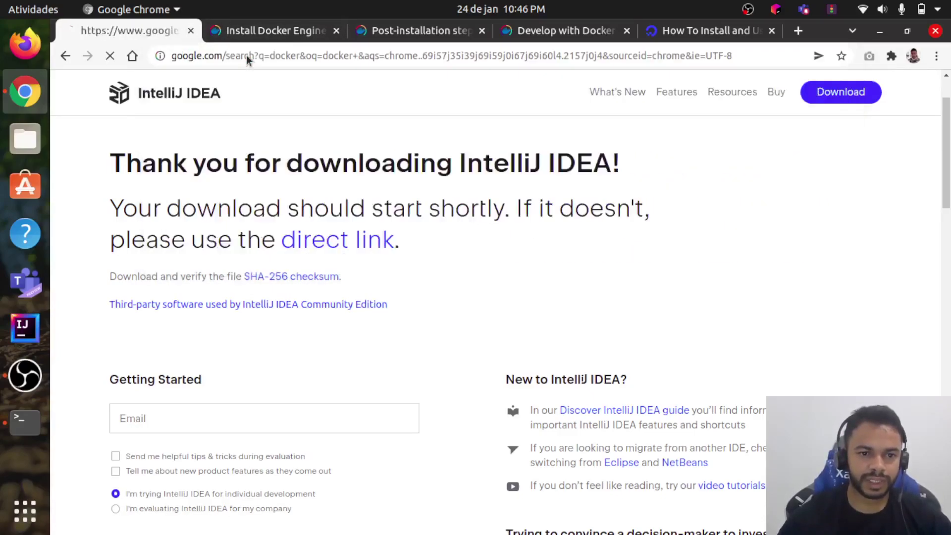
{"action": "scroll", "coordinate": [135, 236], "scroll_direction": "down", "scroll_amount": 2}
{"action": "scroll", "coordinate": [136, 228], "scroll_direction": "down", "scroll_amount": 5}
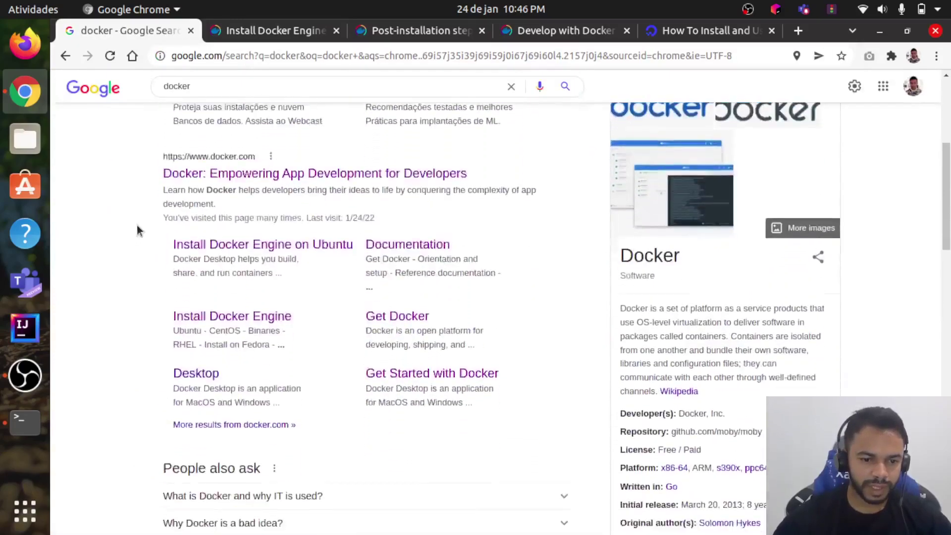
{"action": "scroll", "coordinate": [156, 224], "scroll_direction": "up", "scroll_amount": 2}
{"action": "scroll", "coordinate": [155, 224], "scroll_direction": "up", "scroll_amount": 2}
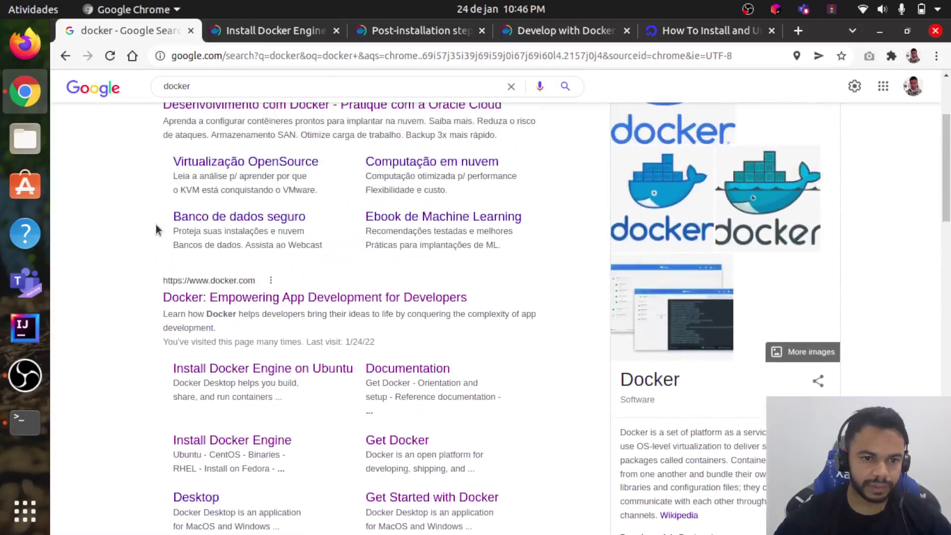
{"action": "scroll", "coordinate": [156, 224], "scroll_direction": "up", "scroll_amount": 2}
{"action": "scroll", "coordinate": [155, 224], "scroll_direction": "down", "scroll_amount": 3}
{"action": "scroll", "coordinate": [159, 221], "scroll_direction": "down", "scroll_amount": 3}
{"action": "scroll", "coordinate": [159, 221], "scroll_direction": "down", "scroll_amount": 2}
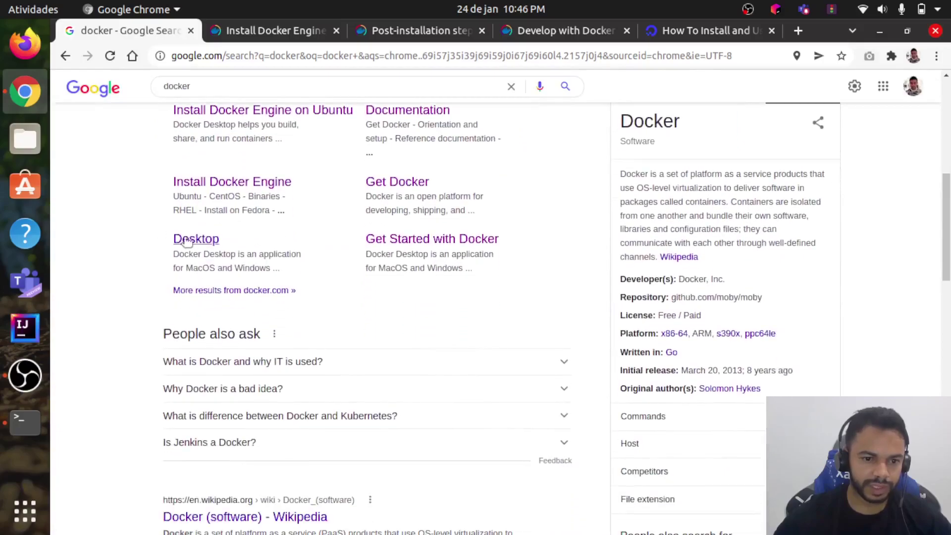
{"action": "scroll", "coordinate": [87, 218], "scroll_direction": "up", "scroll_amount": 1}
{"action": "scroll", "coordinate": [91, 213], "scroll_direction": "up", "scroll_amount": 3}
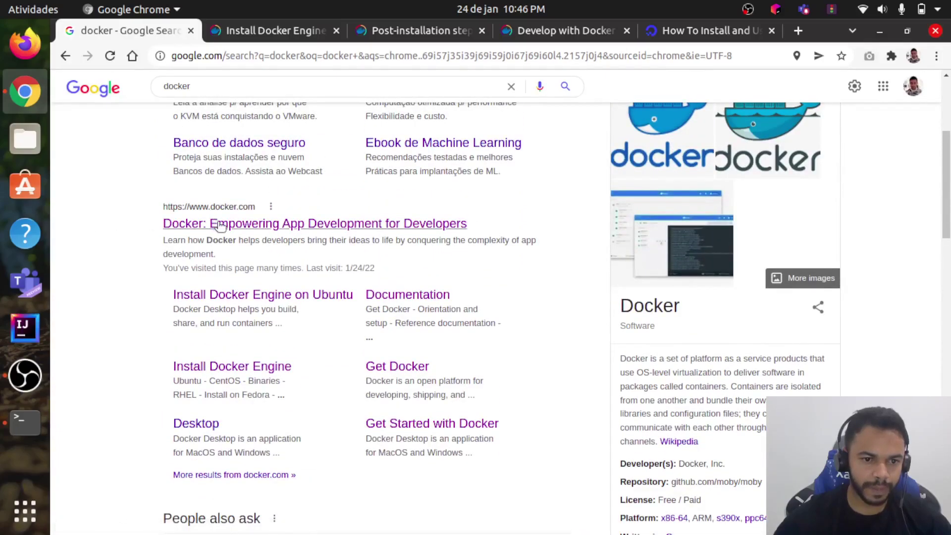
Step: Go from docker.com to Docker Docs and open the Docker Engine install guide for Linux
{"action": "left_click", "coordinate": [252, 229]}
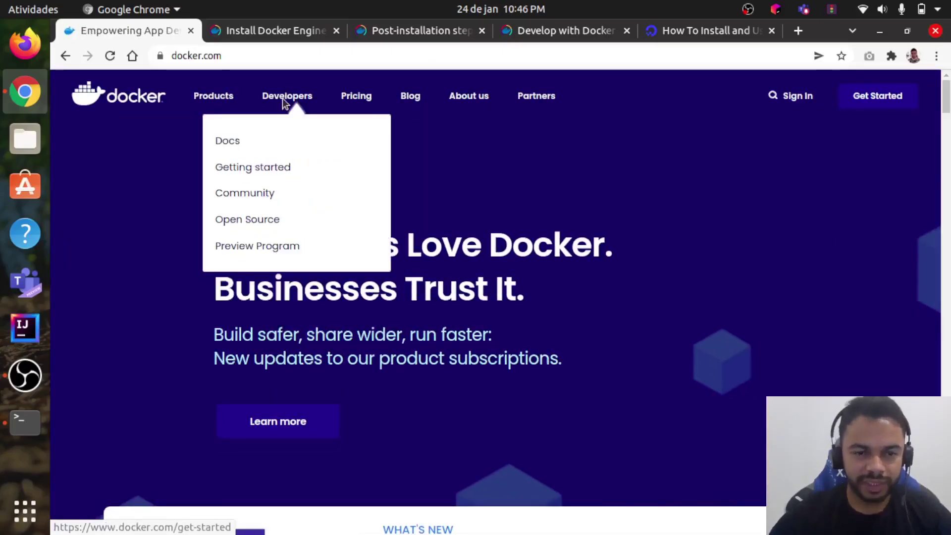
{"action": "mouse_move", "coordinate": [287, 96]}
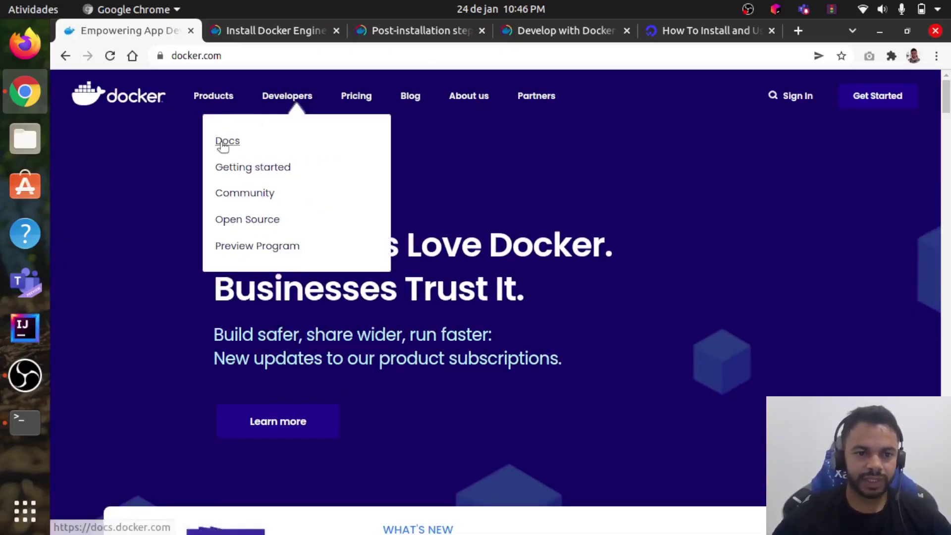
{"action": "left_click", "coordinate": [221, 143]}
{"action": "left_click", "coordinate": [166, 31]}
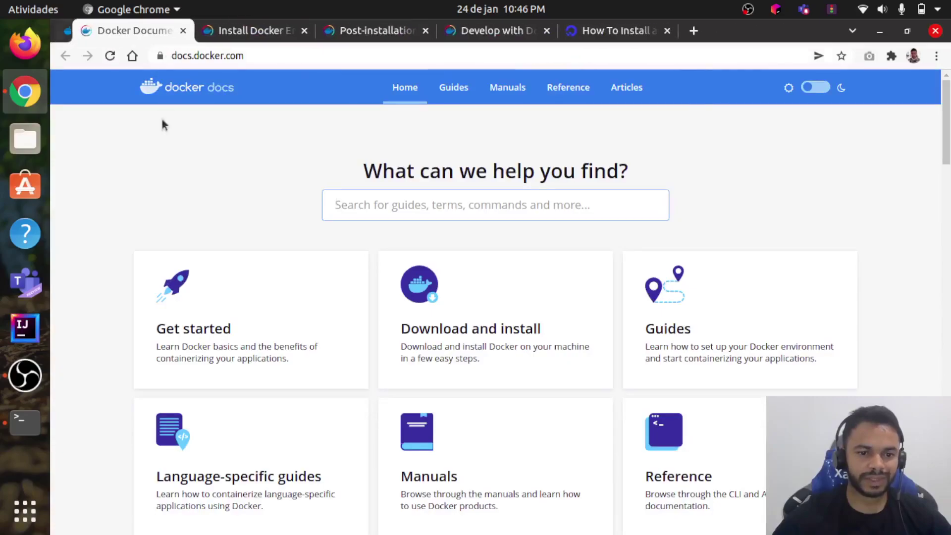
{"action": "left_click", "coordinate": [496, 202]}
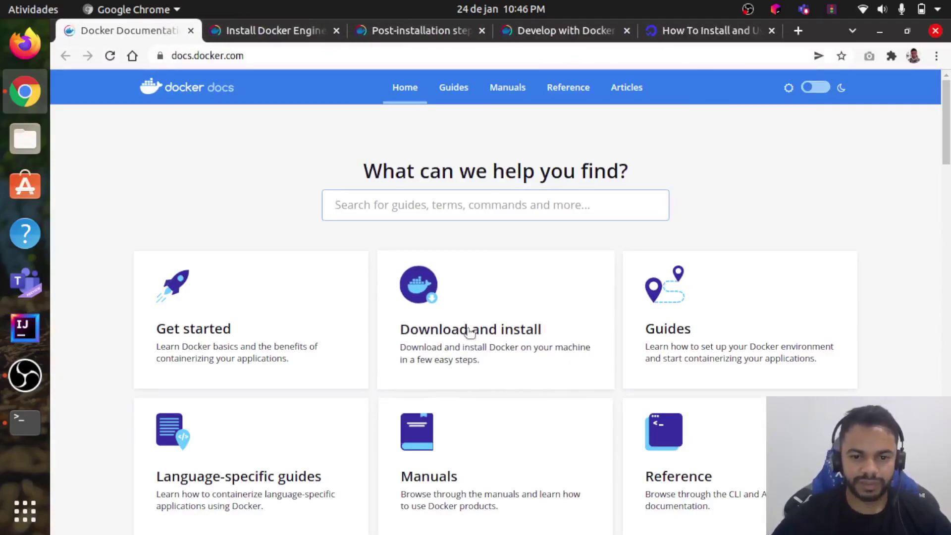
{"action": "left_click", "coordinate": [485, 335]}
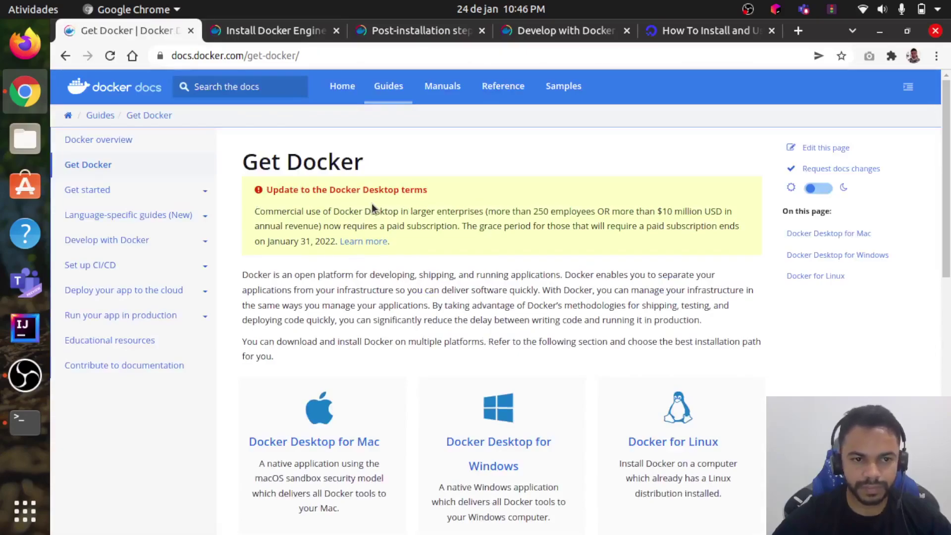
{"action": "scroll", "coordinate": [371, 204], "scroll_direction": "down", "scroll_amount": 2}
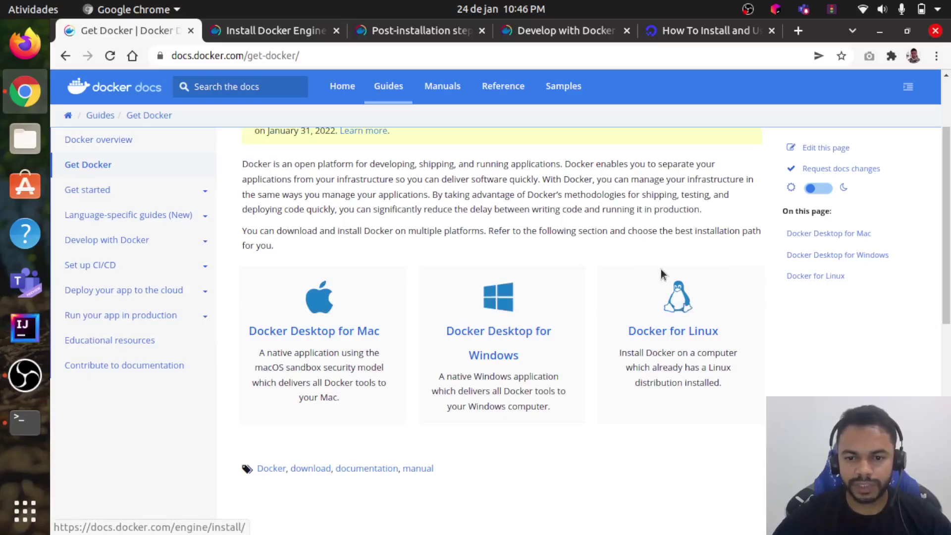
{"action": "left_click", "coordinate": [678, 299]}
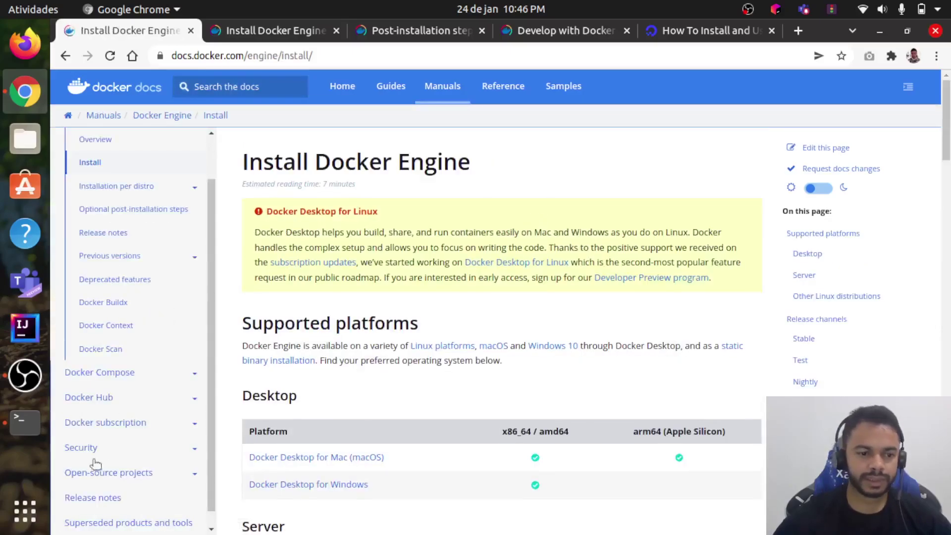
Step: Run docker in a terminal to confirm it isn't installed, then clear the screen
{"action": "left_click", "coordinate": [29, 426]}
{"action": "type", "text": "docker"}
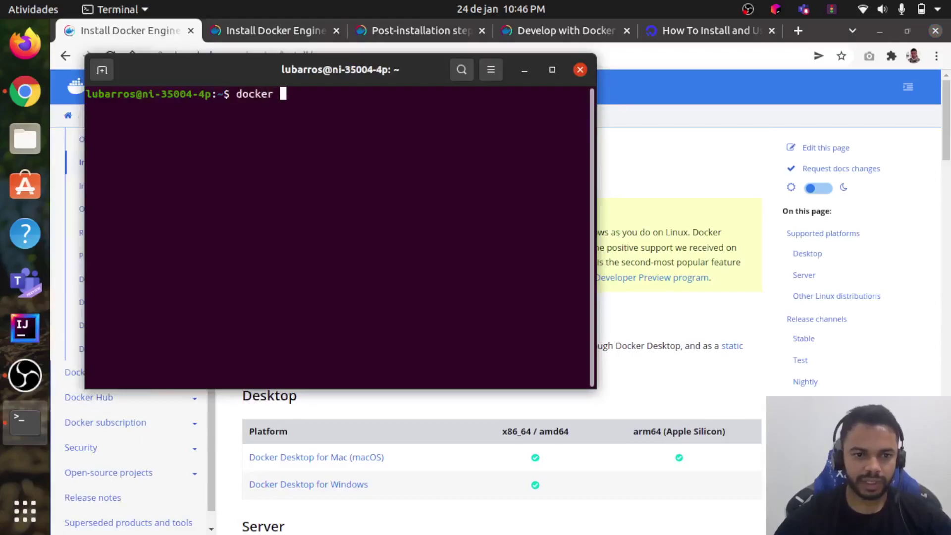
{"action": "key", "text": "Return"}
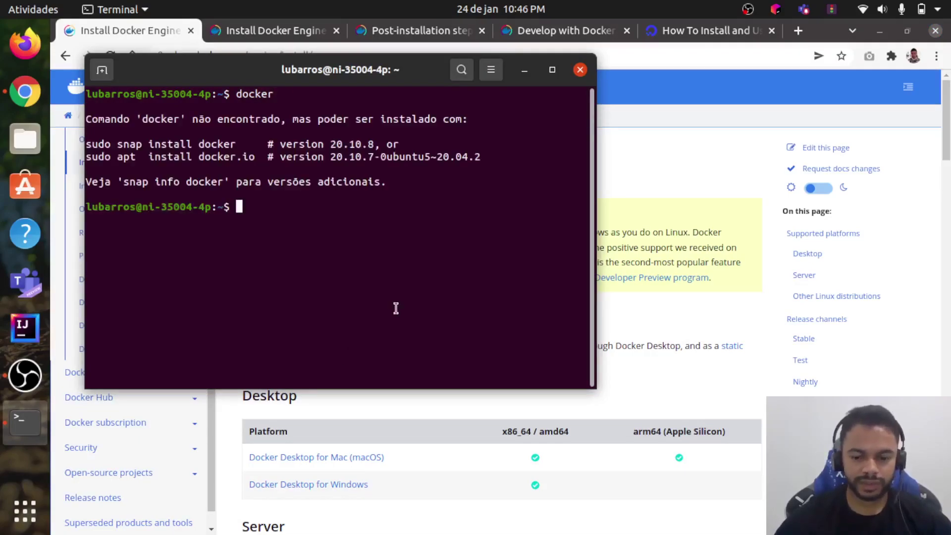
{"action": "type", "text": "clear"}
{"action": "key", "text": "Return"}
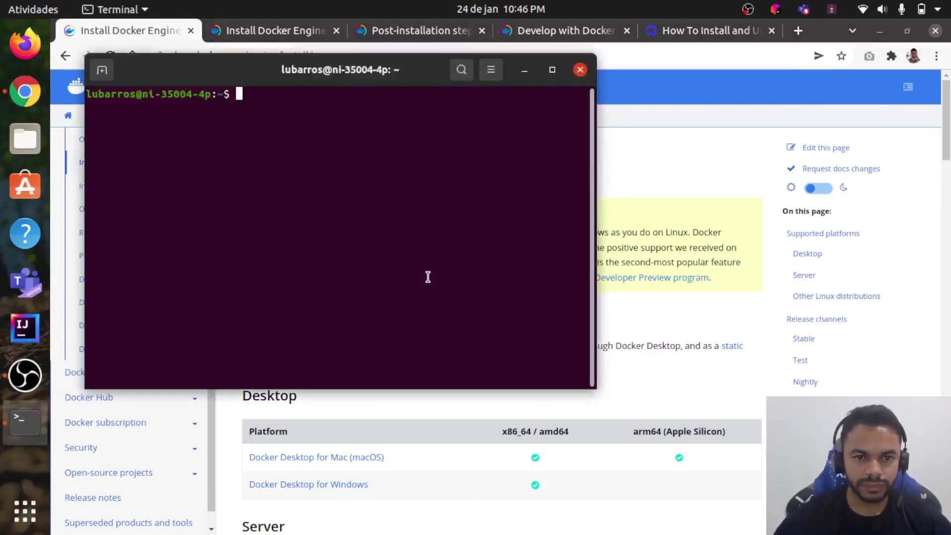
{"action": "left_click", "coordinate": [621, 300]}
Step: Expand Installation per distro and open the Install Docker Engine on Ubuntu guide
{"action": "scroll", "coordinate": [560, 308], "scroll_direction": "down", "scroll_amount": 4}
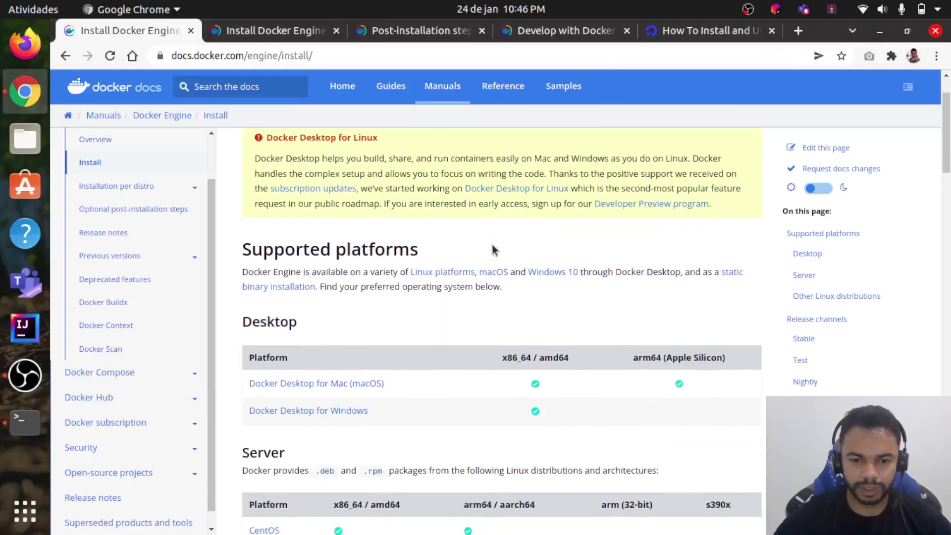
{"action": "scroll", "coordinate": [490, 227], "scroll_direction": "down", "scroll_amount": 1}
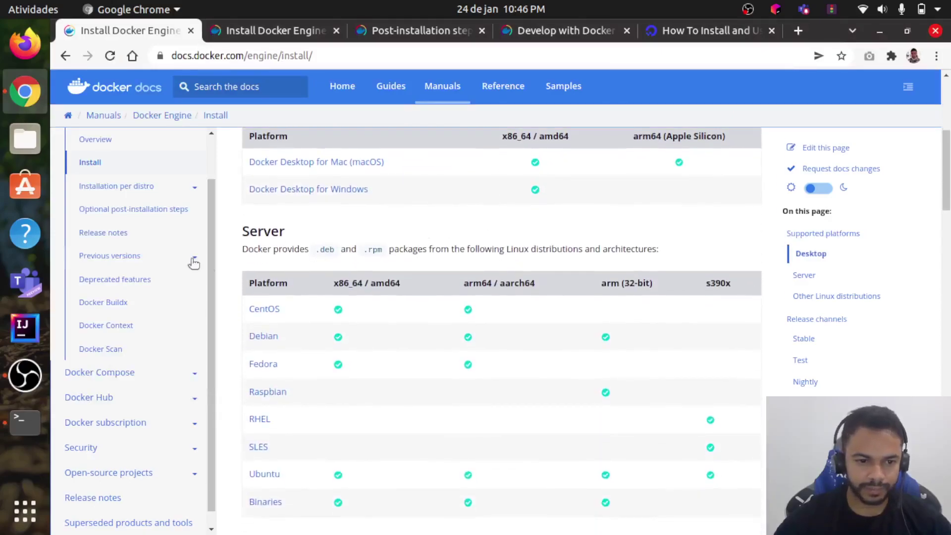
{"action": "left_click", "coordinate": [134, 187]}
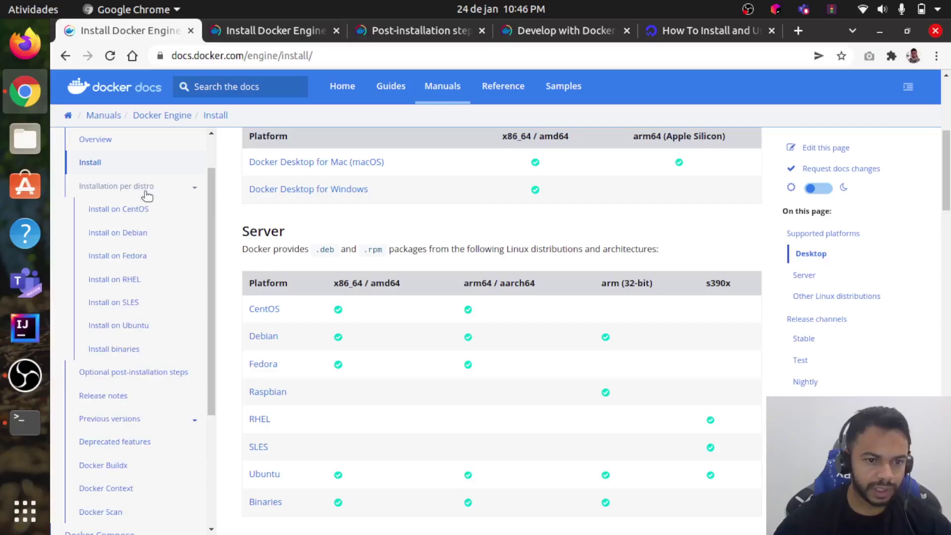
{"action": "left_click", "coordinate": [118, 325]}
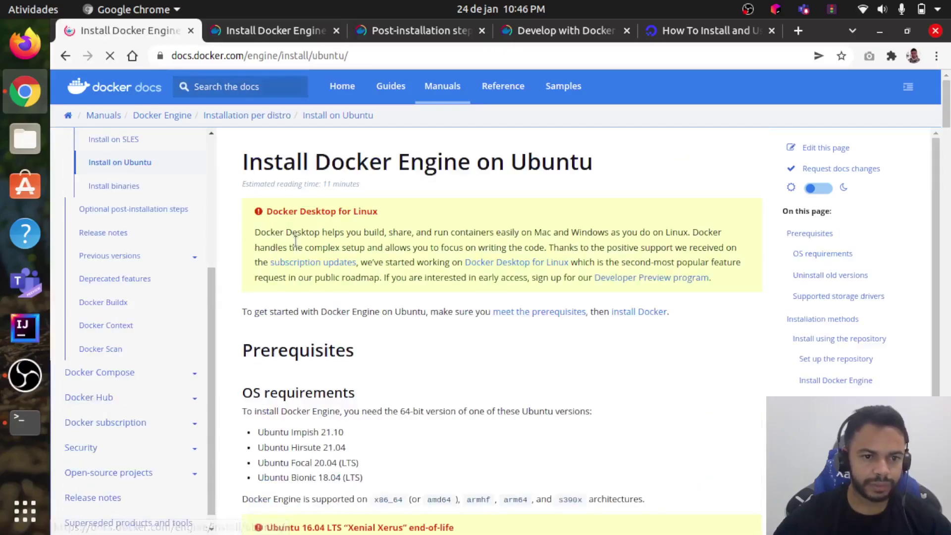
Step: Review the supported Ubuntu versions and select the command that removes old Docker versions
{"action": "scroll", "coordinate": [378, 223], "scroll_direction": "down", "scroll_amount": 4}
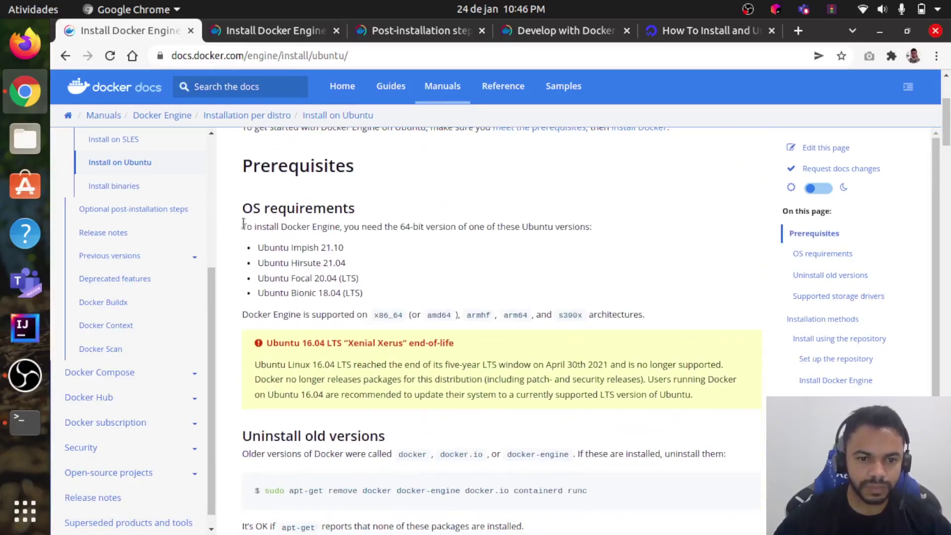
{"action": "left_click_drag", "start_coordinate": [258, 246], "coordinate": [369, 295]}
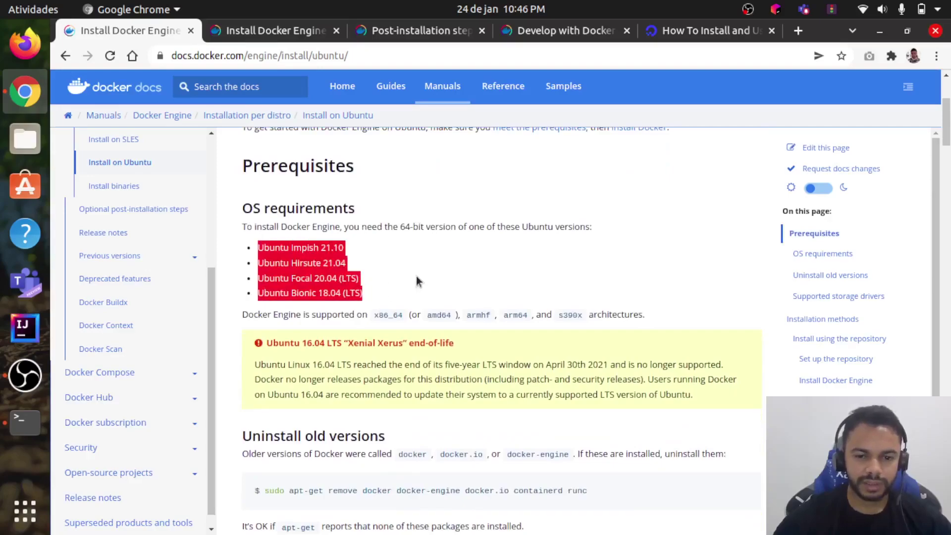
{"action": "scroll", "coordinate": [418, 222], "scroll_direction": "down", "scroll_amount": 1}
{"action": "scroll", "coordinate": [419, 222], "scroll_direction": "down", "scroll_amount": 2}
{"action": "scroll", "coordinate": [418, 221], "scroll_direction": "down", "scroll_amount": 1}
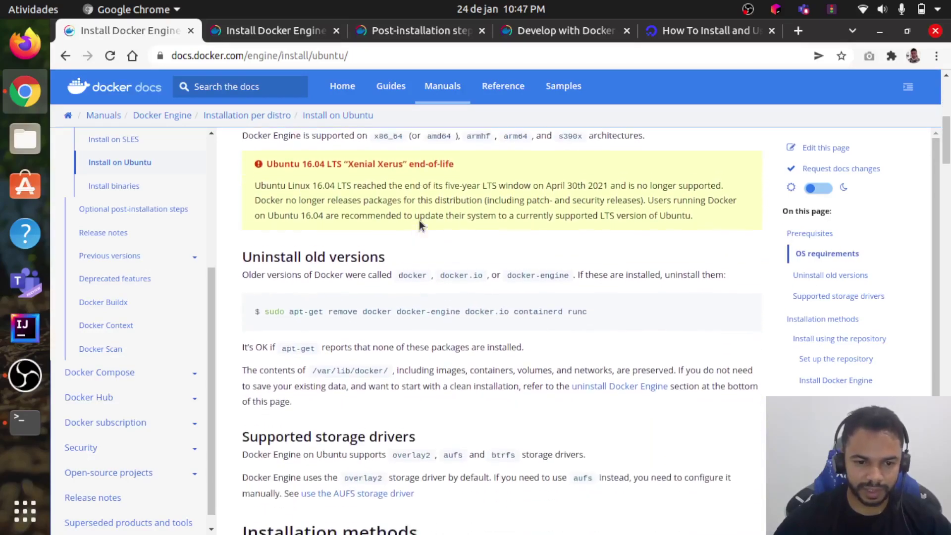
{"action": "scroll", "coordinate": [404, 221], "scroll_direction": "down", "scroll_amount": 3}
{"action": "scroll", "coordinate": [394, 221], "scroll_direction": "down", "scroll_amount": 2}
{"action": "scroll", "coordinate": [347, 248], "scroll_direction": "up", "scroll_amount": 4}
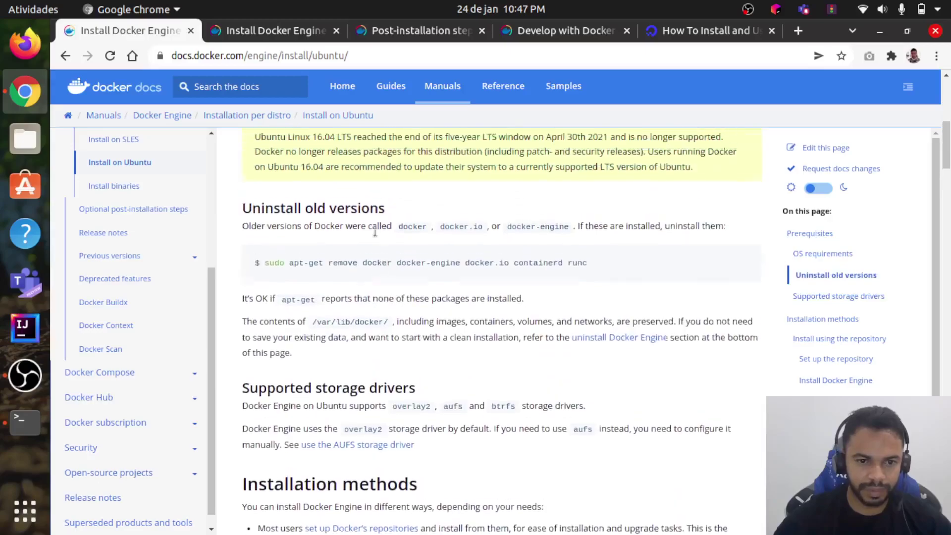
{"action": "scroll", "coordinate": [284, 272], "scroll_direction": "up", "scroll_amount": 1}
{"action": "left_click_drag", "start_coordinate": [264, 269], "coordinate": [636, 277]}
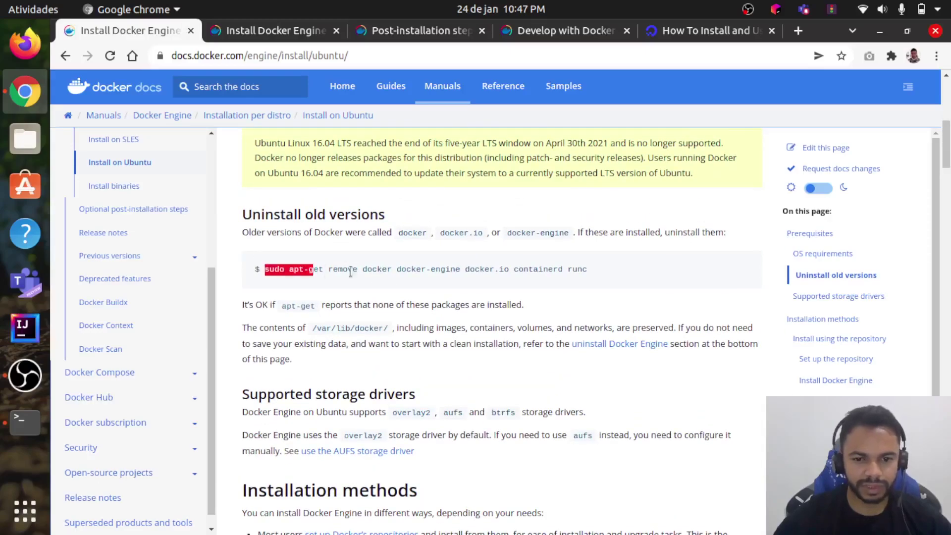
{"action": "left_click", "coordinate": [589, 276]}
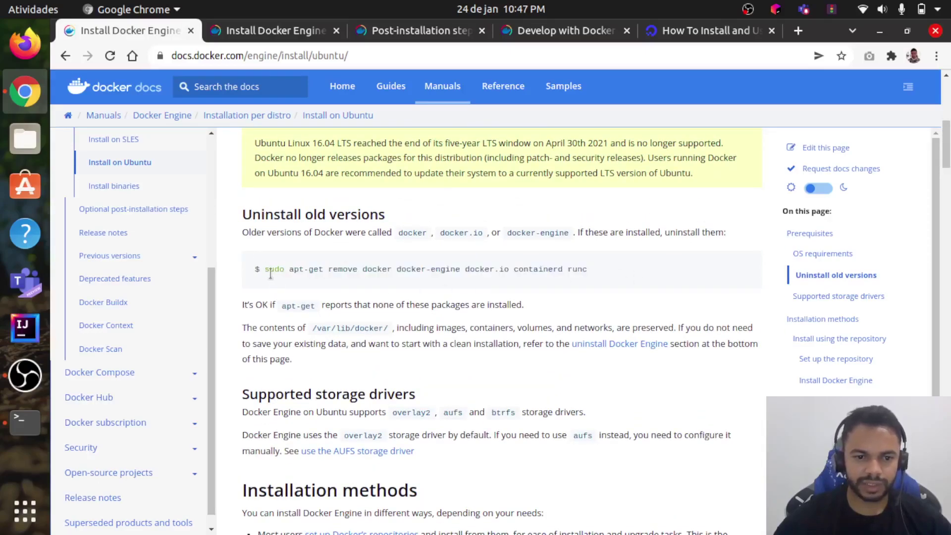
{"action": "left_click_drag", "start_coordinate": [264, 267], "coordinate": [623, 272]}
Step: Scroll to the repository setup section and select its sudo apt-get update command
{"action": "scroll", "coordinate": [500, 266], "scroll_direction": "down", "scroll_amount": 1}
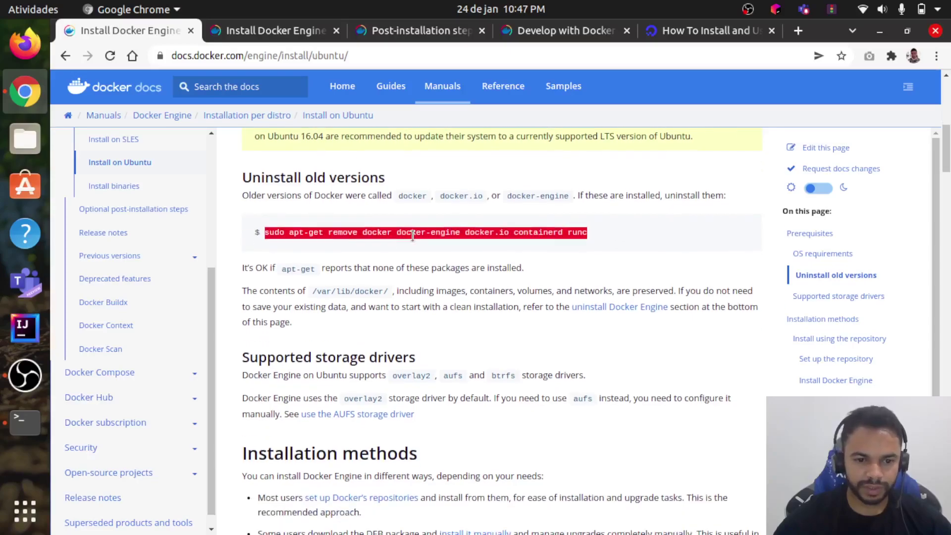
{"action": "scroll", "coordinate": [421, 228], "scroll_direction": "down", "scroll_amount": 4}
{"action": "scroll", "coordinate": [424, 218], "scroll_direction": "down", "scroll_amount": 5}
{"action": "scroll", "coordinate": [424, 230], "scroll_direction": "down", "scroll_amount": 6}
{"action": "scroll", "coordinate": [424, 230], "scroll_direction": "down", "scroll_amount": 3}
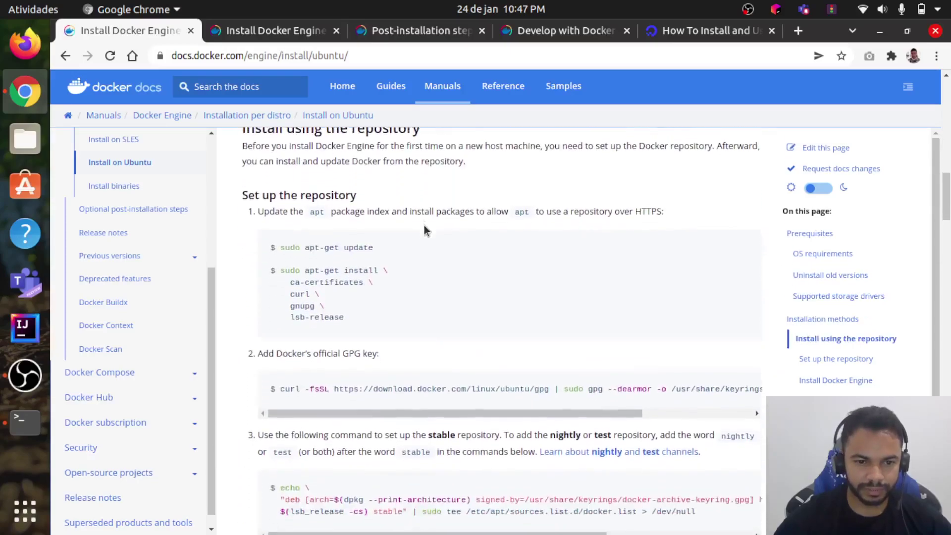
{"action": "scroll", "coordinate": [424, 229], "scroll_direction": "up", "scroll_amount": 3}
{"action": "scroll", "coordinate": [426, 237], "scroll_direction": "up", "scroll_amount": 1}
{"action": "scroll", "coordinate": [395, 257], "scroll_direction": "up", "scroll_amount": 2}
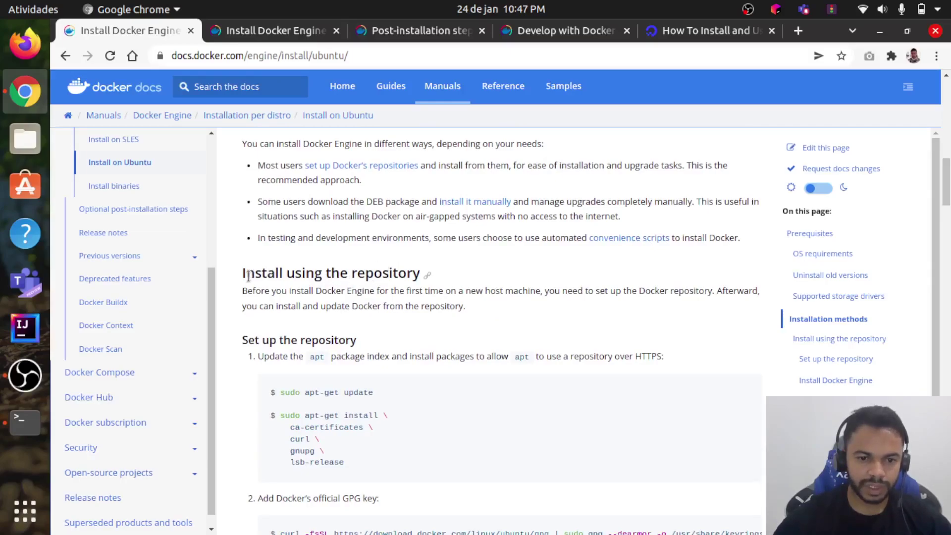
{"action": "scroll", "coordinate": [391, 272], "scroll_direction": "down", "scroll_amount": 2}
{"action": "scroll", "coordinate": [388, 247], "scroll_direction": "down", "scroll_amount": 1}
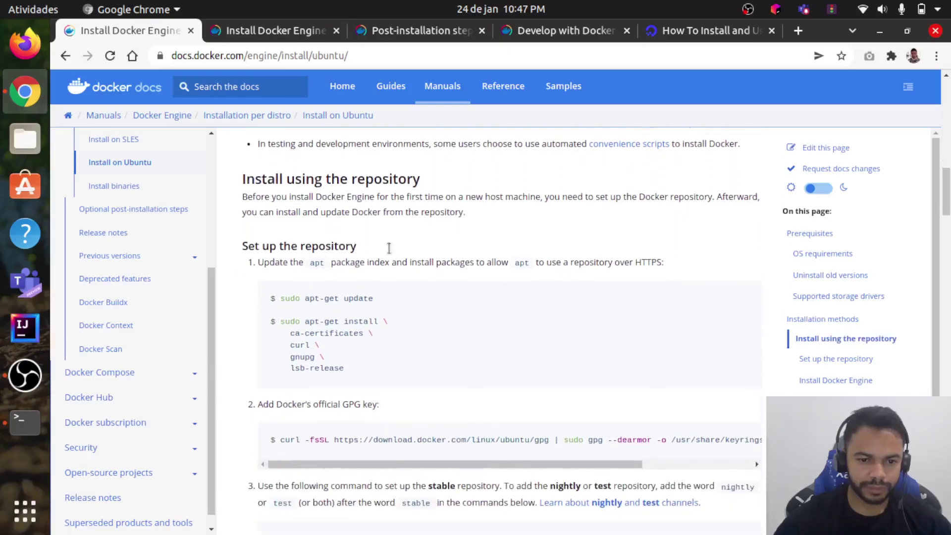
{"action": "scroll", "coordinate": [337, 246], "scroll_direction": "down", "scroll_amount": 2}
{"action": "left_click_drag", "start_coordinate": [279, 246], "coordinate": [380, 246]}
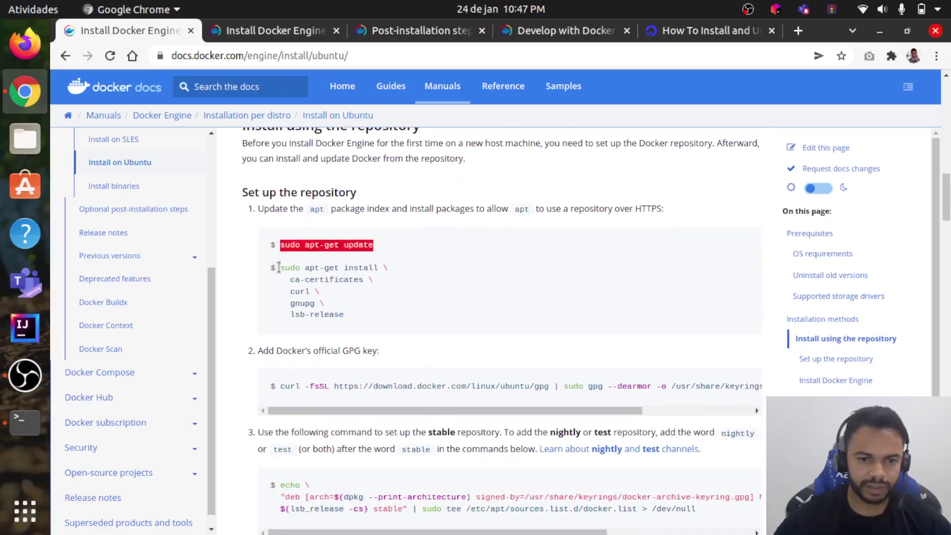
{"action": "left_click_drag", "start_coordinate": [278, 268], "coordinate": [371, 316]}
Step: Select the sudo apt-get update command under Install Docker Engine
{"action": "scroll", "coordinate": [371, 244], "scroll_direction": "down", "scroll_amount": 3}
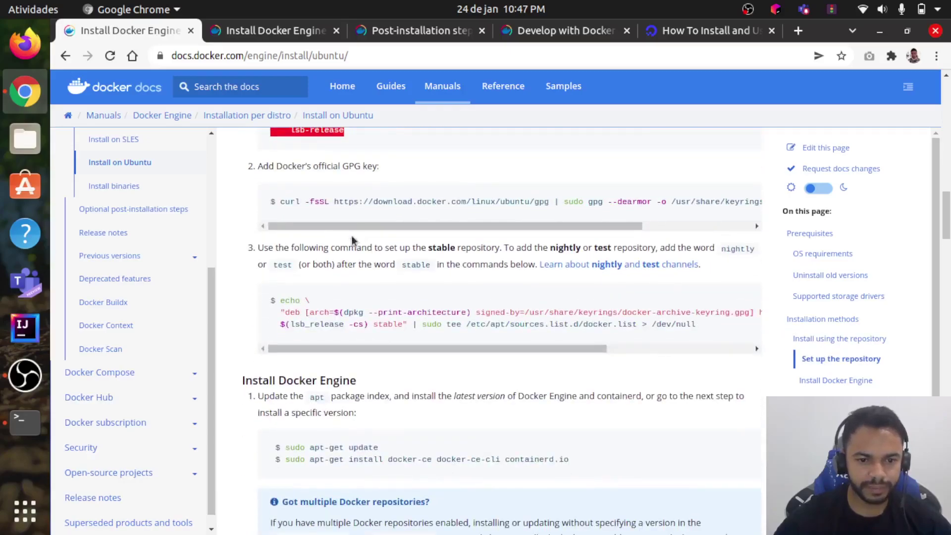
{"action": "scroll", "coordinate": [353, 241], "scroll_direction": "up", "scroll_amount": 1}
{"action": "scroll", "coordinate": [352, 233], "scroll_direction": "down", "scroll_amount": 2}
{"action": "scroll", "coordinate": [353, 228], "scroll_direction": "down", "scroll_amount": 1}
{"action": "scroll", "coordinate": [353, 225], "scroll_direction": "down", "scroll_amount": 1}
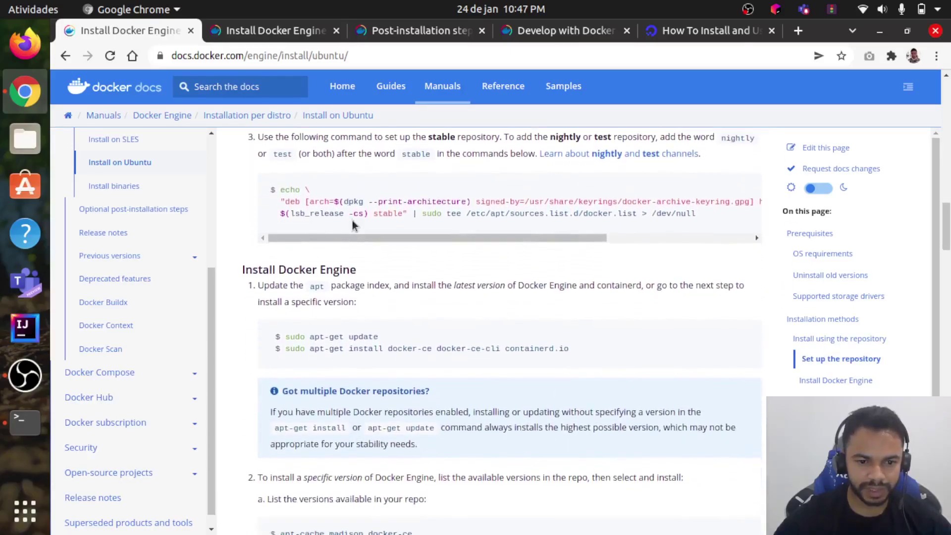
{"action": "scroll", "coordinate": [380, 208], "scroll_direction": "down", "scroll_amount": 1}
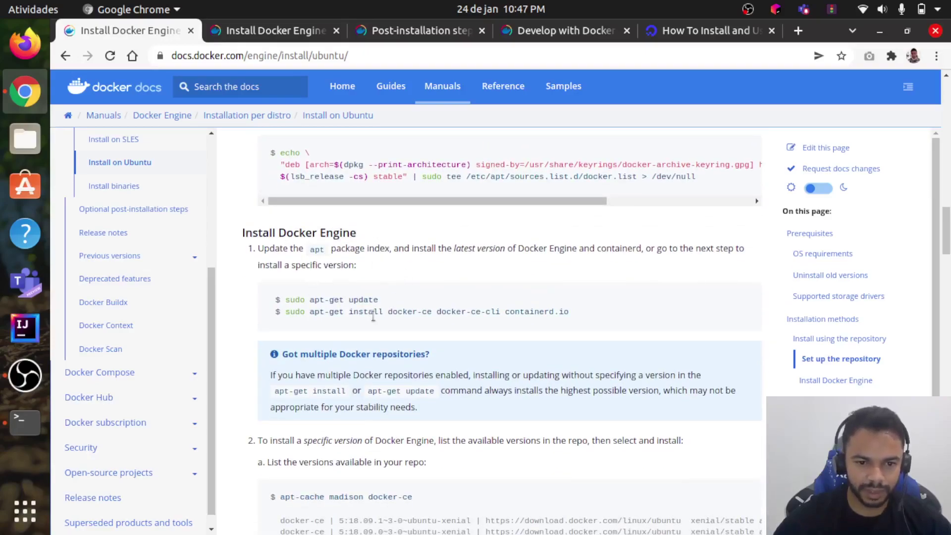
{"action": "scroll", "coordinate": [364, 301], "scroll_direction": "down", "scroll_amount": 3}
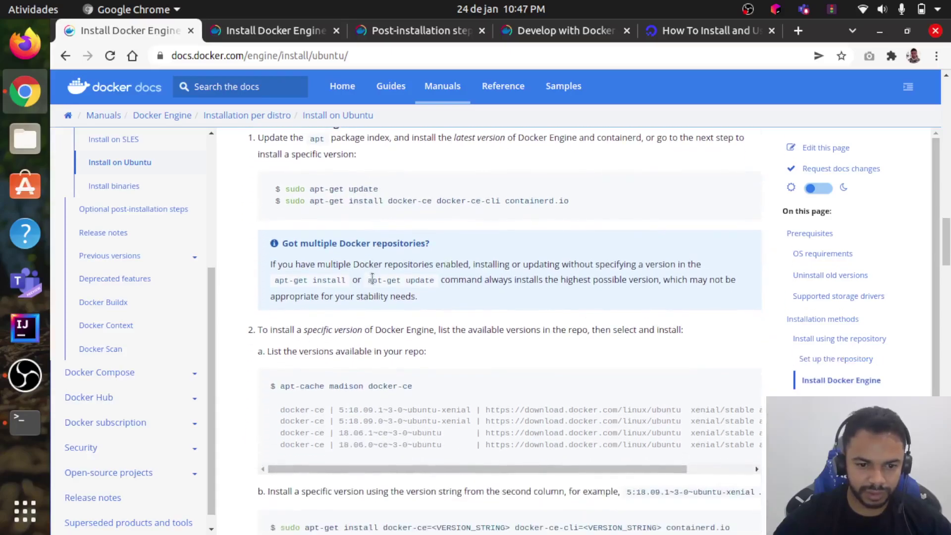
{"action": "scroll", "coordinate": [367, 256], "scroll_direction": "up", "scroll_amount": 2}
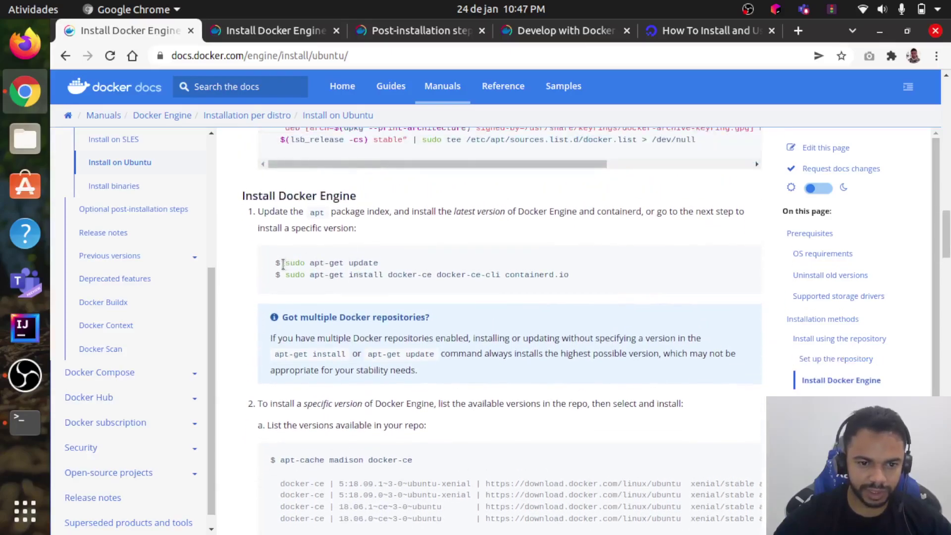
{"action": "left_click_drag", "start_coordinate": [286, 263], "coordinate": [411, 268]}
{"action": "key", "text": "ctrl+c"}
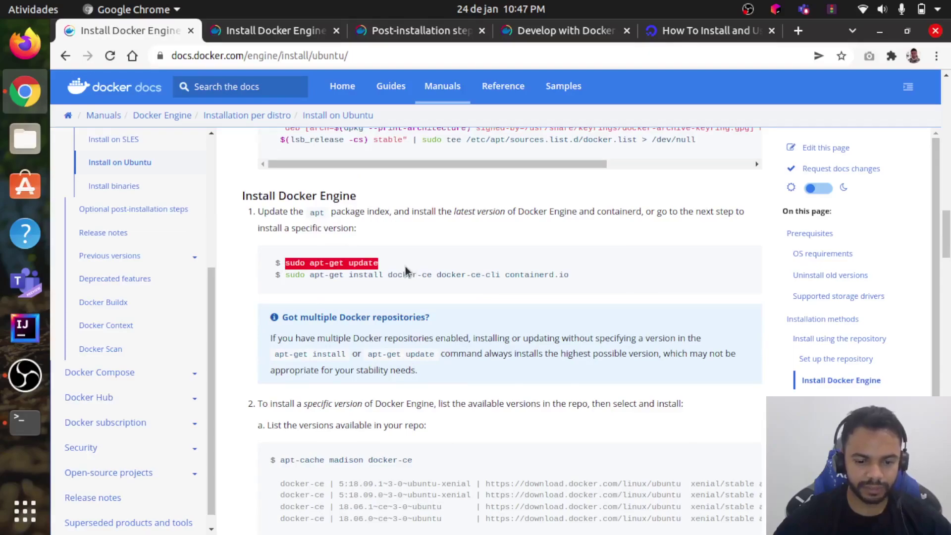
Step: Run sudo apt-get update in the terminal, then return to the Docker docs page
{"action": "key", "text": "ctrl+alt+t"}
{"action": "key", "text": "ctrl+shift+v"}
{"action": "key", "text": "Return"}
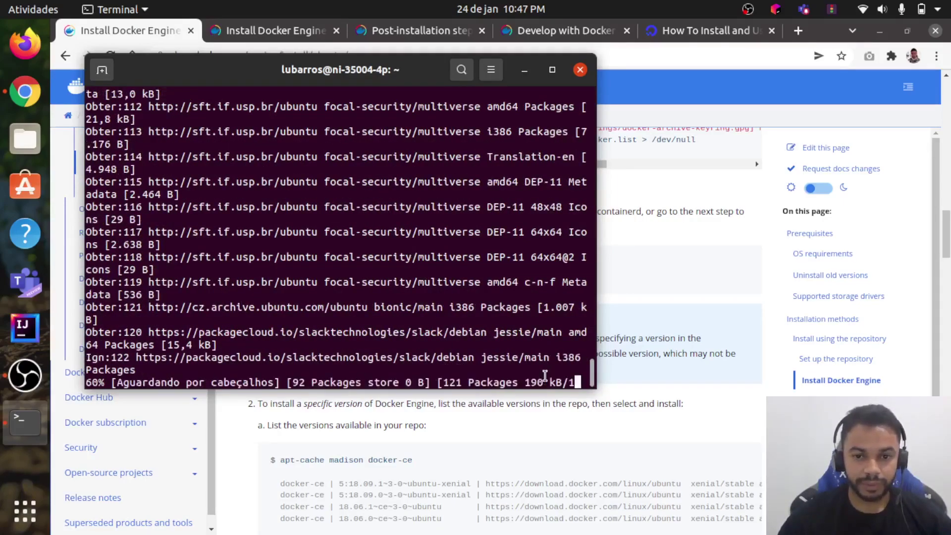
{"action": "key", "text": "alt+Tab"}
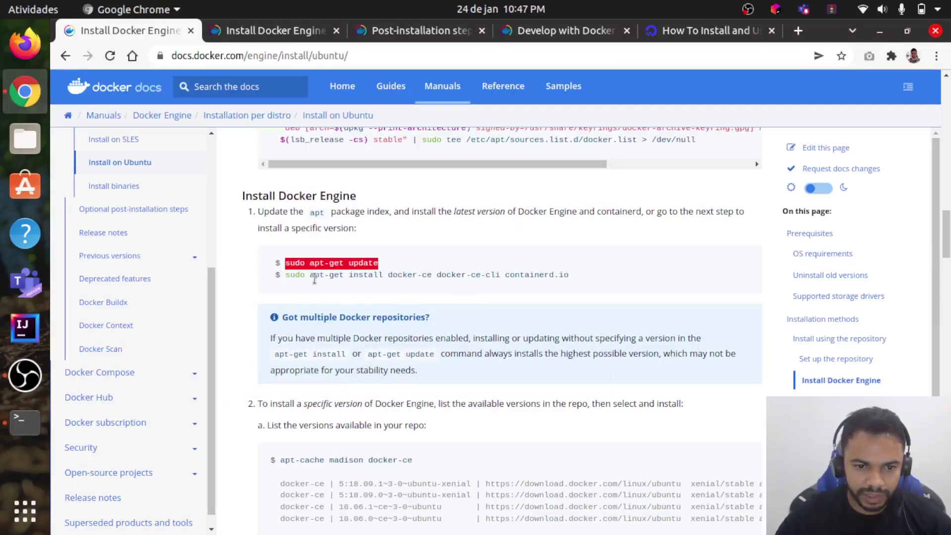
Step: Select the full docker-ce install command on the Ubuntu guide
{"action": "left_click_drag", "start_coordinate": [284, 277], "coordinate": [470, 276]}
{"action": "left_click", "coordinate": [288, 278]}
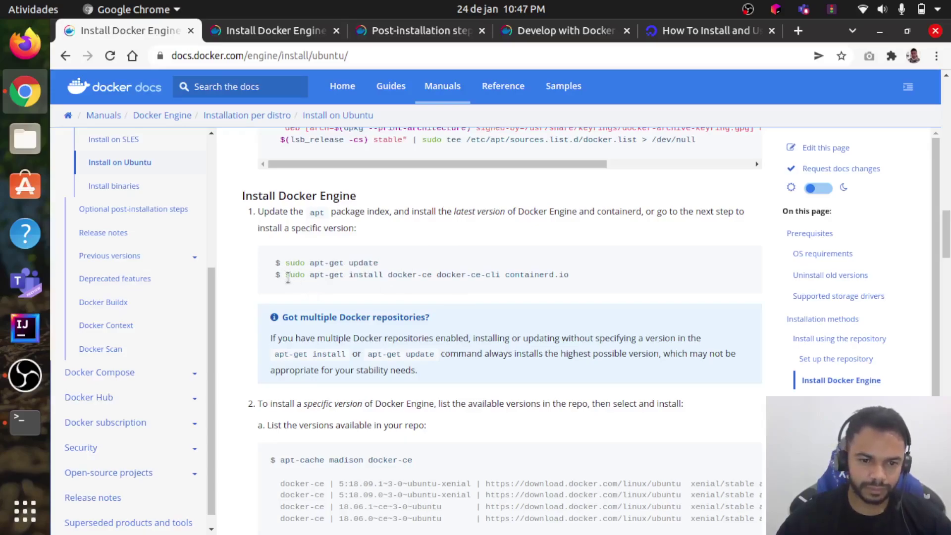
{"action": "left_click_drag", "start_coordinate": [284, 276], "coordinate": [586, 276]}
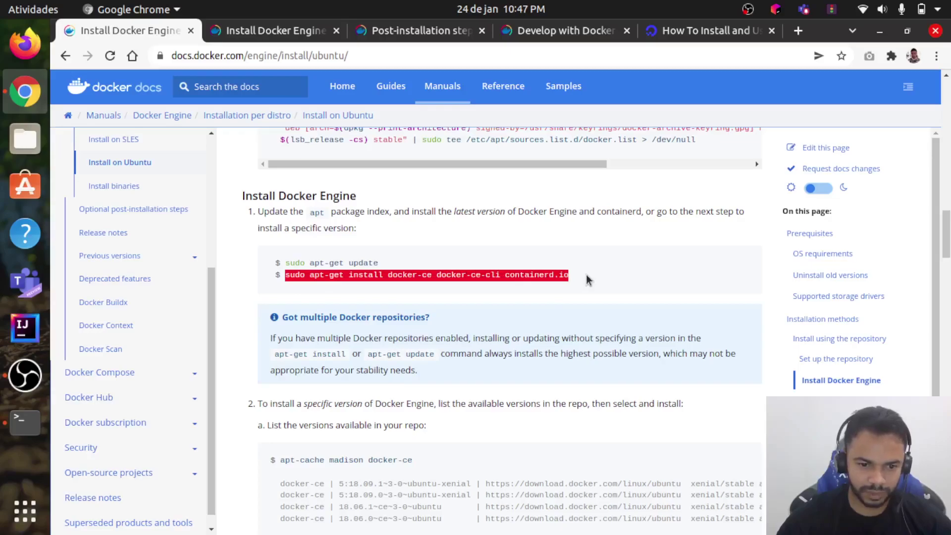
{"action": "scroll", "coordinate": [423, 266], "scroll_direction": "down", "scroll_amount": 5}
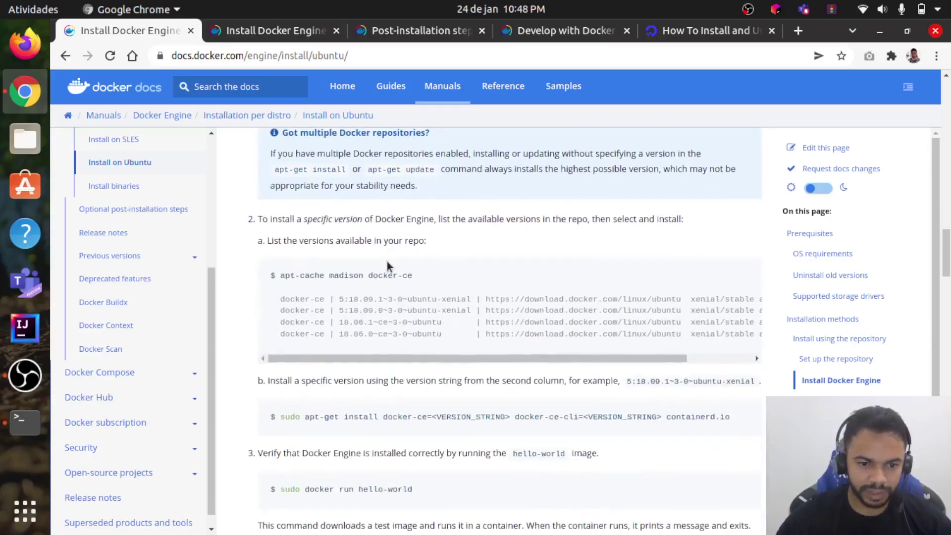
{"action": "scroll", "coordinate": [364, 238], "scroll_direction": "down", "scroll_amount": 2}
{"action": "scroll", "coordinate": [364, 236], "scroll_direction": "down", "scroll_amount": 4}
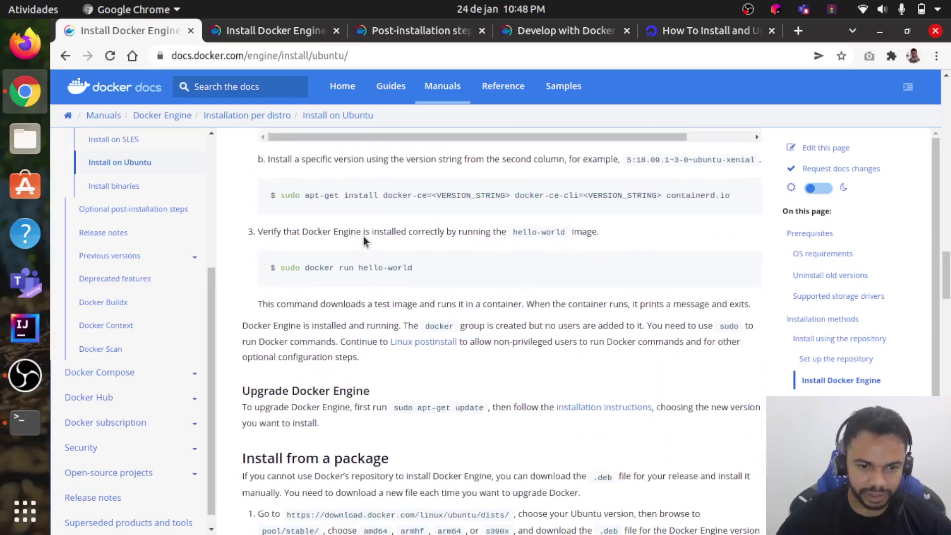
{"action": "scroll", "coordinate": [364, 236], "scroll_direction": "down", "scroll_amount": 1}
{"action": "scroll", "coordinate": [362, 236], "scroll_direction": "down", "scroll_amount": 2}
{"action": "scroll", "coordinate": [352, 228], "scroll_direction": "up", "scroll_amount": 2}
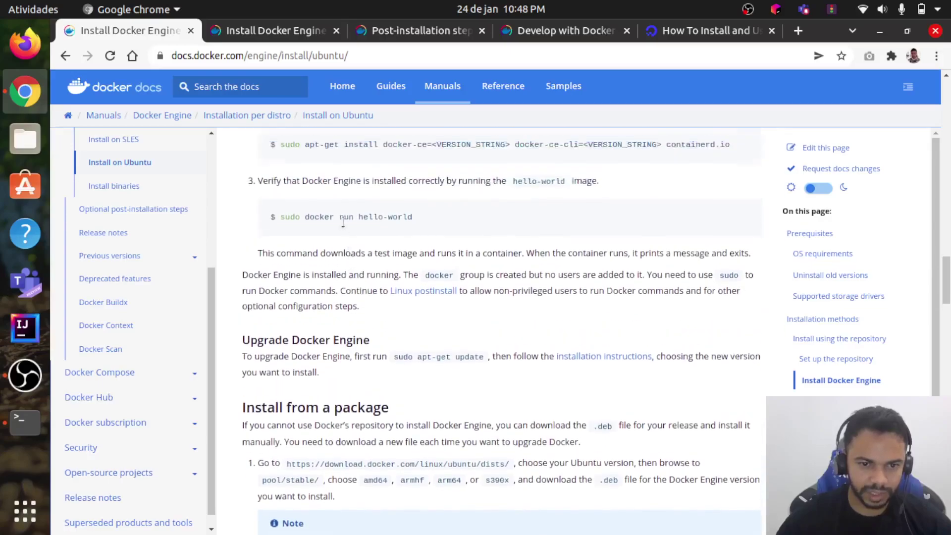
{"action": "scroll", "coordinate": [317, 228], "scroll_direction": "up", "scroll_amount": 1}
Step: Check the update's progress in the terminal, then scroll through the rest of the Ubuntu guide
{"action": "key", "text": "alt+Tab"}
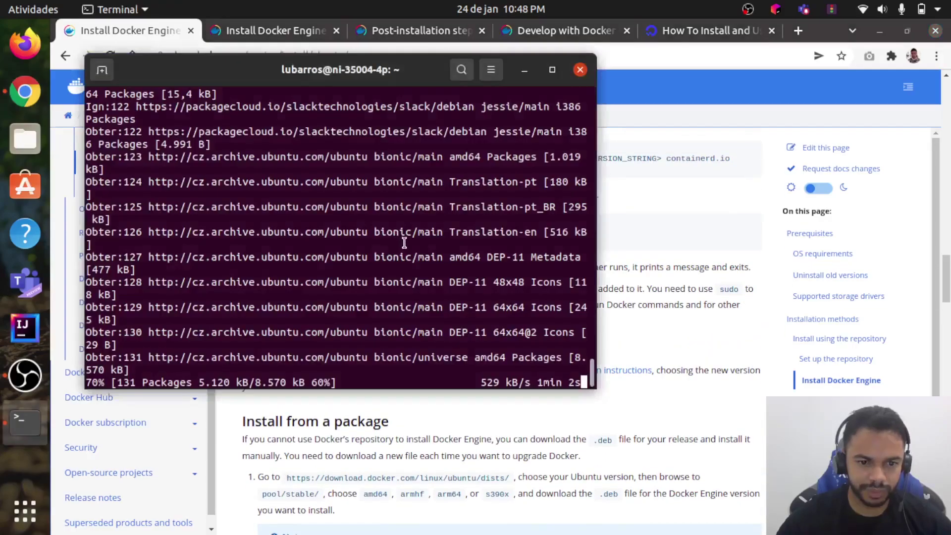
{"action": "key", "text": "alt+Tab"}
{"action": "scroll", "coordinate": [360, 224], "scroll_direction": "down", "scroll_amount": 1}
{"action": "scroll", "coordinate": [359, 224], "scroll_direction": "down", "scroll_amount": 1}
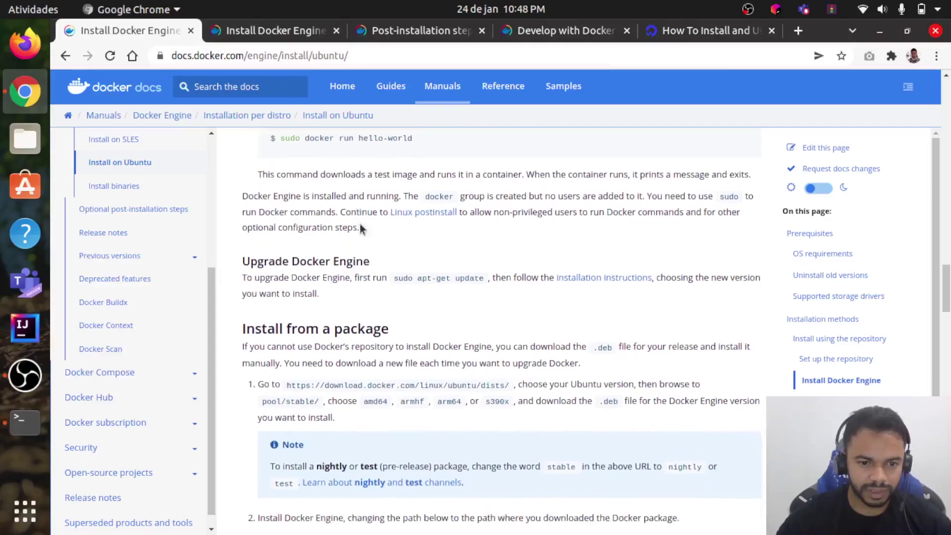
{"action": "scroll", "coordinate": [359, 224], "scroll_direction": "down", "scroll_amount": 1}
{"action": "scroll", "coordinate": [361, 223], "scroll_direction": "down", "scroll_amount": 3}
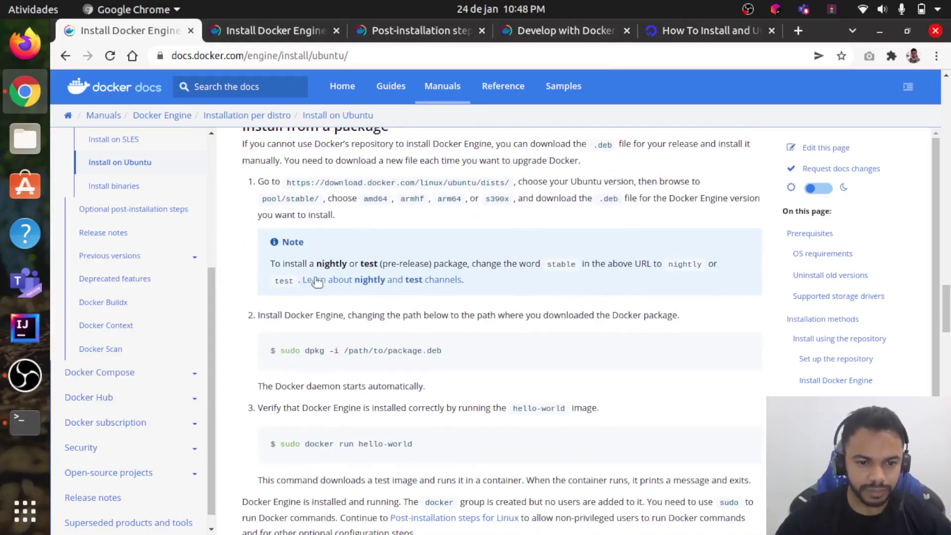
{"action": "scroll", "coordinate": [311, 282], "scroll_direction": "up", "scroll_amount": 2}
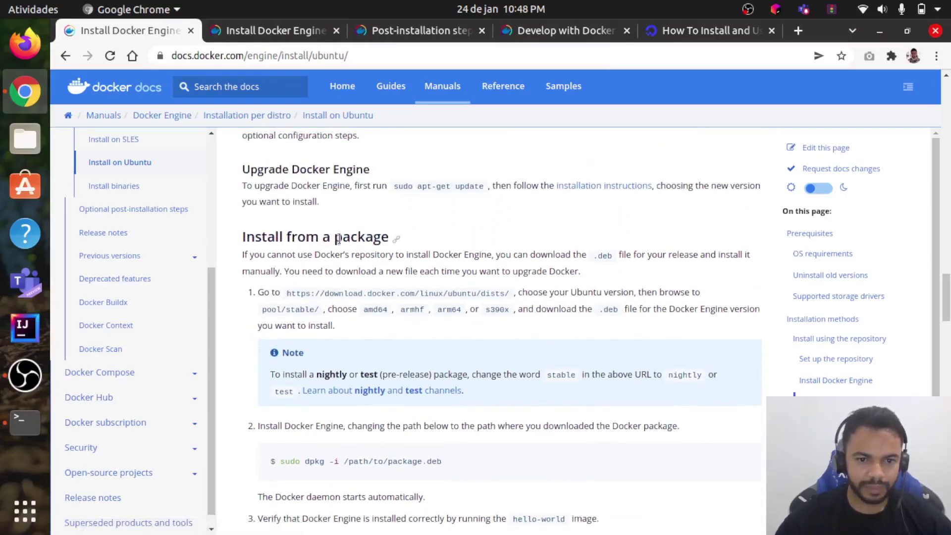
{"action": "scroll", "coordinate": [386, 244], "scroll_direction": "down", "scroll_amount": 1}
{"action": "scroll", "coordinate": [361, 252], "scroll_direction": "down", "scroll_amount": 1}
{"action": "scroll", "coordinate": [327, 265], "scroll_direction": "down", "scroll_amount": 1}
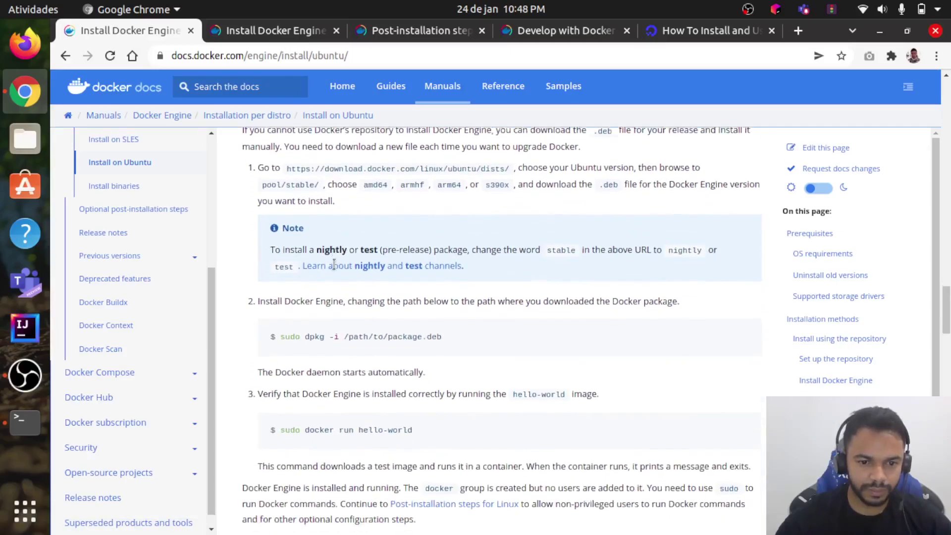
{"action": "scroll", "coordinate": [297, 274], "scroll_direction": "down", "scroll_amount": 1}
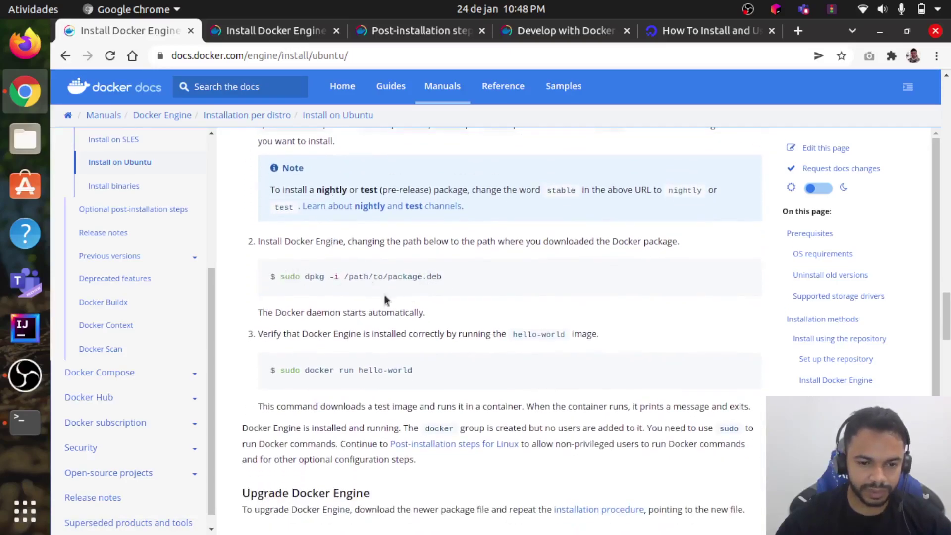
{"action": "scroll", "coordinate": [361, 287], "scroll_direction": "down", "scroll_amount": 2}
{"action": "scroll", "coordinate": [322, 276], "scroll_direction": "down", "scroll_amount": 4}
{"action": "scroll", "coordinate": [321, 270], "scroll_direction": "down", "scroll_amount": 2}
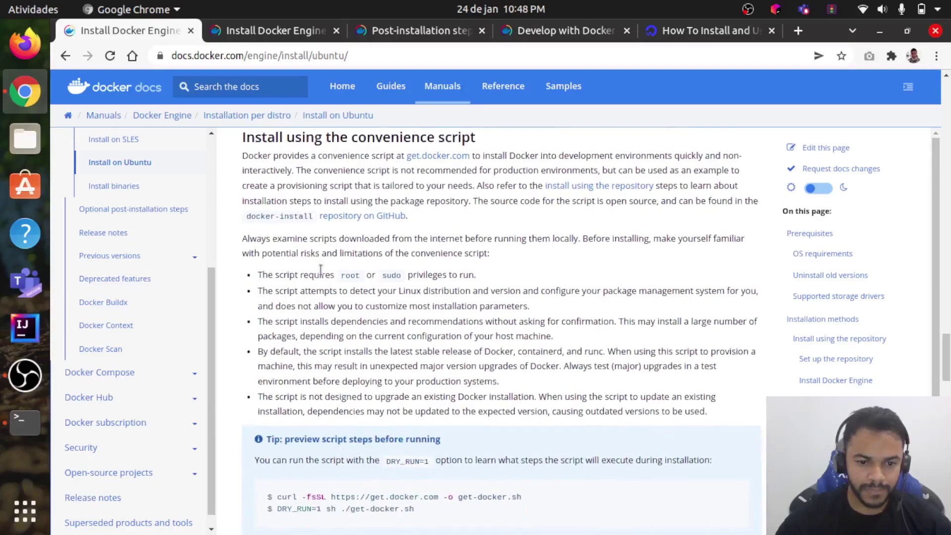
{"action": "scroll", "coordinate": [322, 272], "scroll_direction": "down", "scroll_amount": 3}
{"action": "scroll", "coordinate": [312, 279], "scroll_direction": "down", "scroll_amount": 2}
{"action": "scroll", "coordinate": [327, 275], "scroll_direction": "down", "scroll_amount": 2}
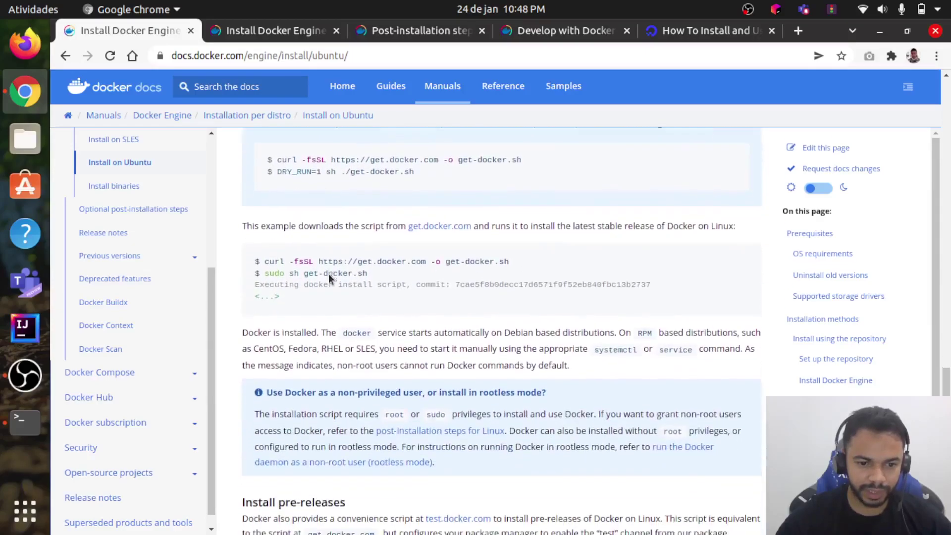
{"action": "scroll", "coordinate": [329, 280], "scroll_direction": "down", "scroll_amount": 5}
{"action": "scroll", "coordinate": [332, 292], "scroll_direction": "down", "scroll_amount": 4}
{"action": "scroll", "coordinate": [335, 305], "scroll_direction": "down", "scroll_amount": 1}
{"action": "scroll", "coordinate": [338, 319], "scroll_direction": "down", "scroll_amount": 3}
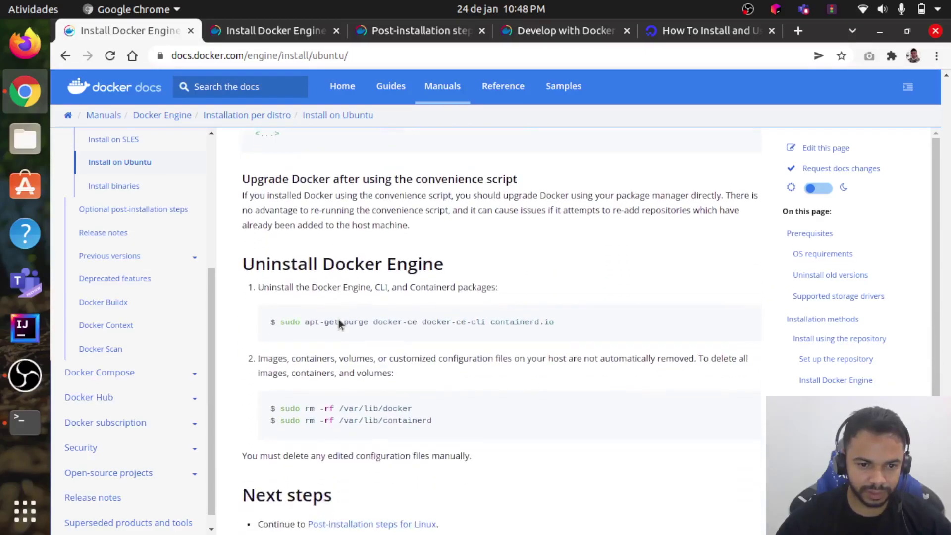
{"action": "scroll", "coordinate": [338, 320], "scroll_direction": "down", "scroll_amount": 2}
{"action": "scroll", "coordinate": [346, 195], "scroll_direction": "down", "scroll_amount": 3}
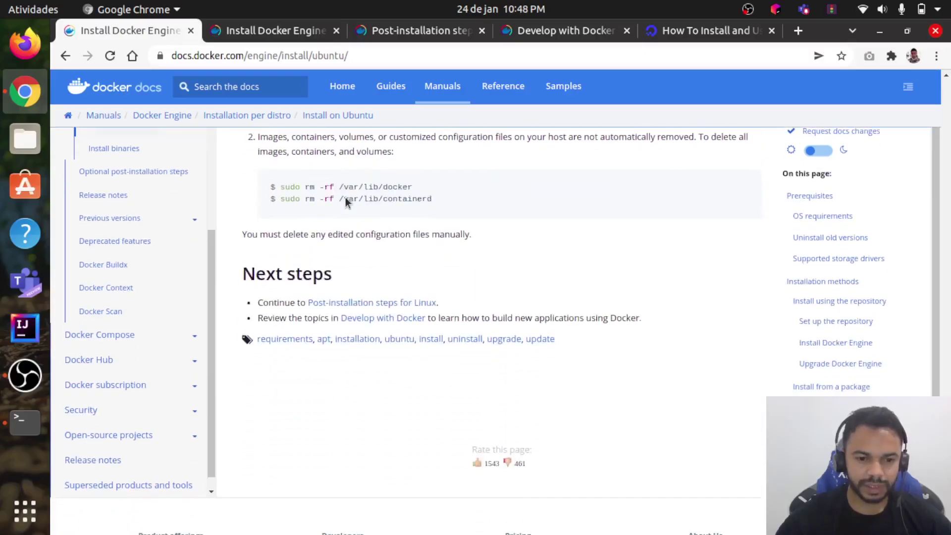
{"action": "scroll", "coordinate": [346, 200], "scroll_direction": "up", "scroll_amount": 5}
{"action": "scroll", "coordinate": [388, 212], "scroll_direction": "up", "scroll_amount": 9}
{"action": "scroll", "coordinate": [408, 221], "scroll_direction": "up", "scroll_amount": 10}
{"action": "scroll", "coordinate": [408, 222], "scroll_direction": "up", "scroll_amount": 7}
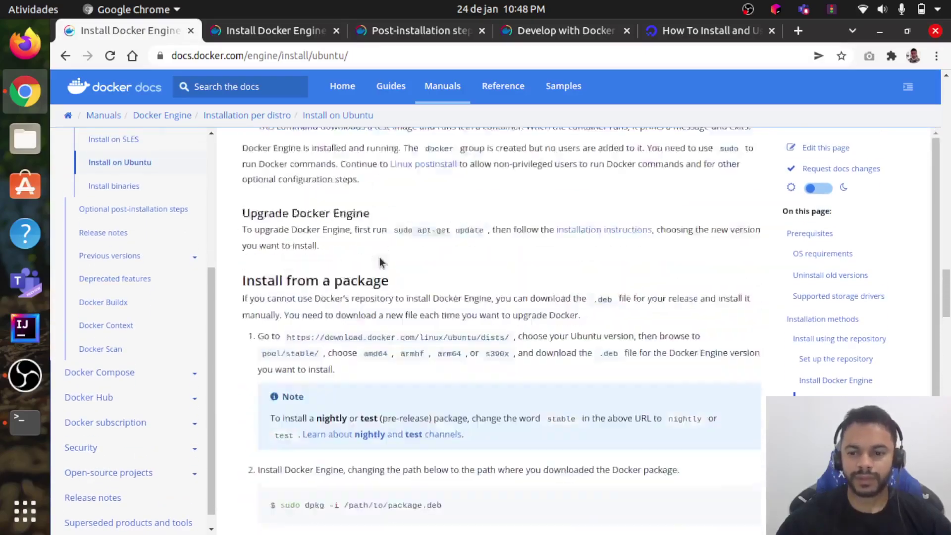
{"action": "scroll", "coordinate": [376, 251], "scroll_direction": "up", "scroll_amount": 1}
{"action": "scroll", "coordinate": [379, 256], "scroll_direction": "up", "scroll_amount": 3}
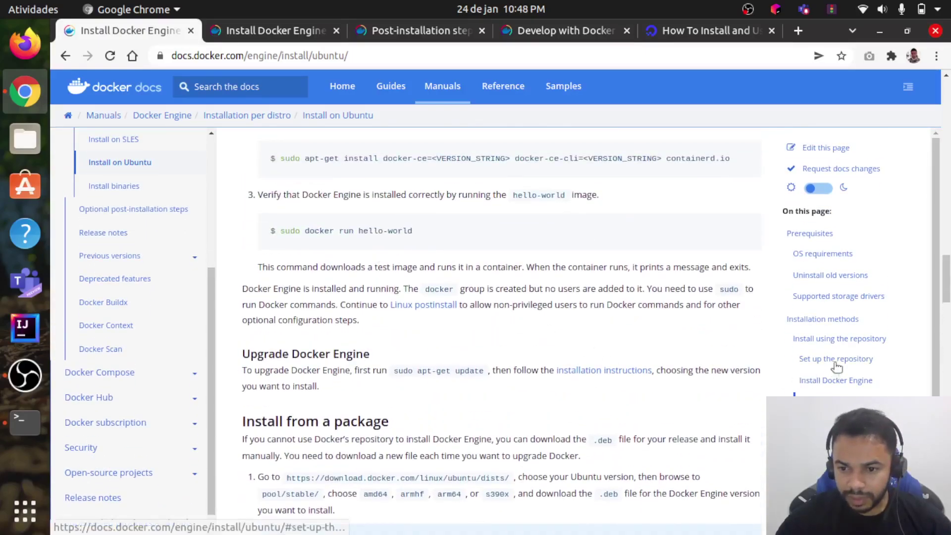
Step: Jump to Install Docker Engine and select the apt-get install docker-ce command line
{"action": "left_click", "coordinate": [847, 382]}
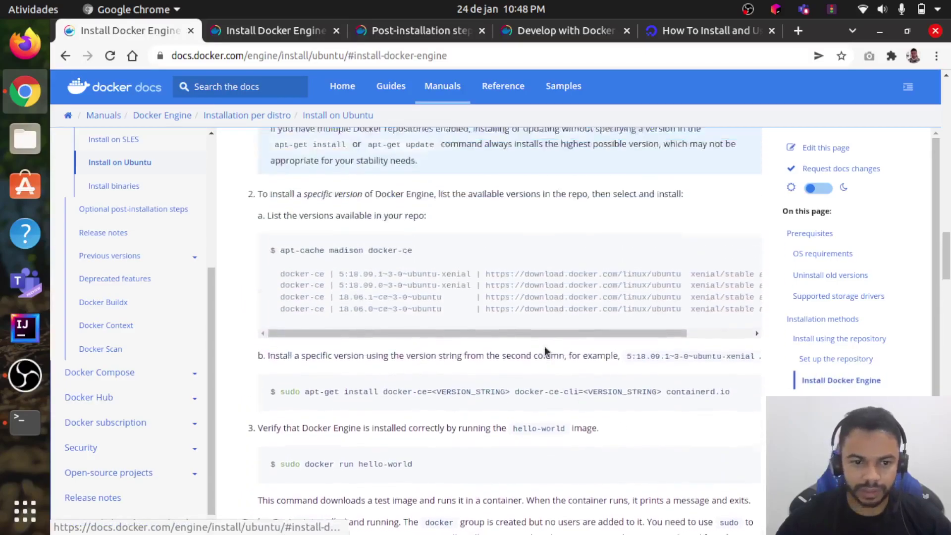
{"action": "left_click", "coordinate": [305, 208]}
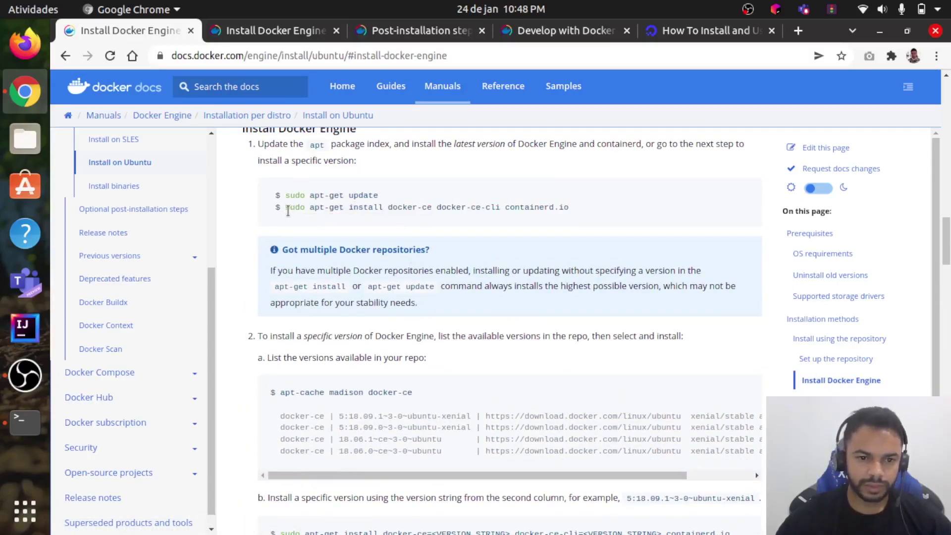
{"action": "left_click_drag", "start_coordinate": [286, 208], "coordinate": [617, 214]}
Step: Centre the terminal and wait for apt-get update to finish with the unsigned AnyDesk warning
{"action": "key", "text": "alt+Tab"}
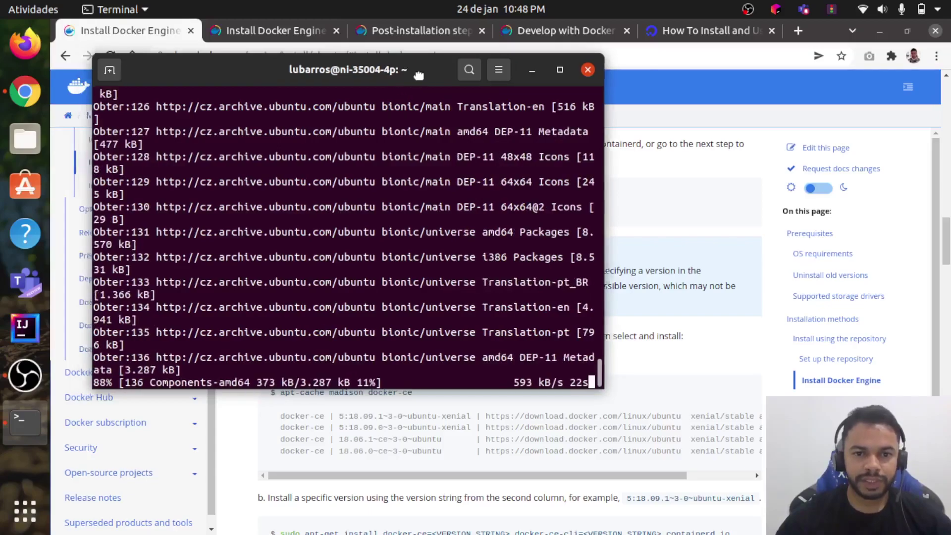
{"action": "left_click_drag", "start_coordinate": [394, 78], "coordinate": [583, 130]}
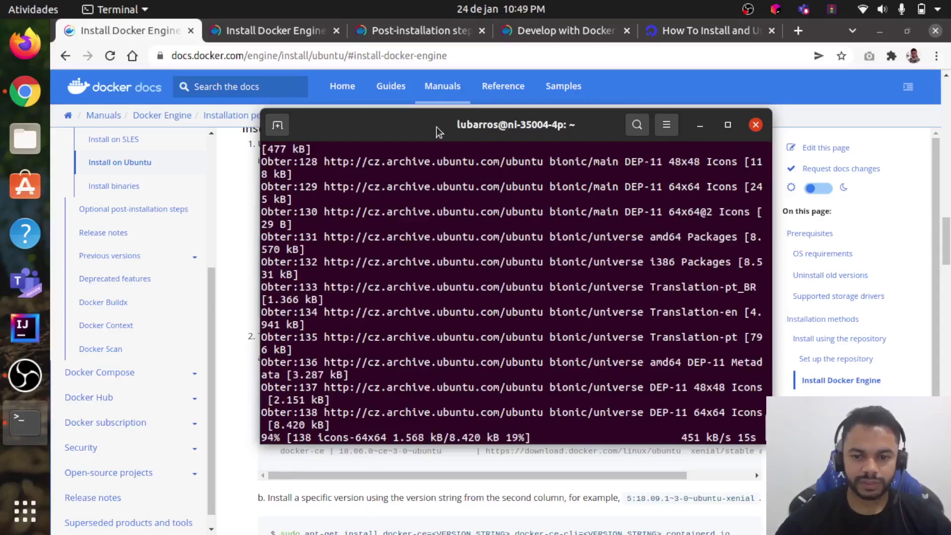
{"action": "mouse_move", "coordinate": [436, 127]}
{"action": "left_mouse_down"}
{"action": "mouse_move", "coordinate": [445, 146]}
{"action": "mouse_move", "coordinate": [416, 118]}
{"action": "mouse_move", "coordinate": [449, 122]}
{"action": "left_mouse_up"}
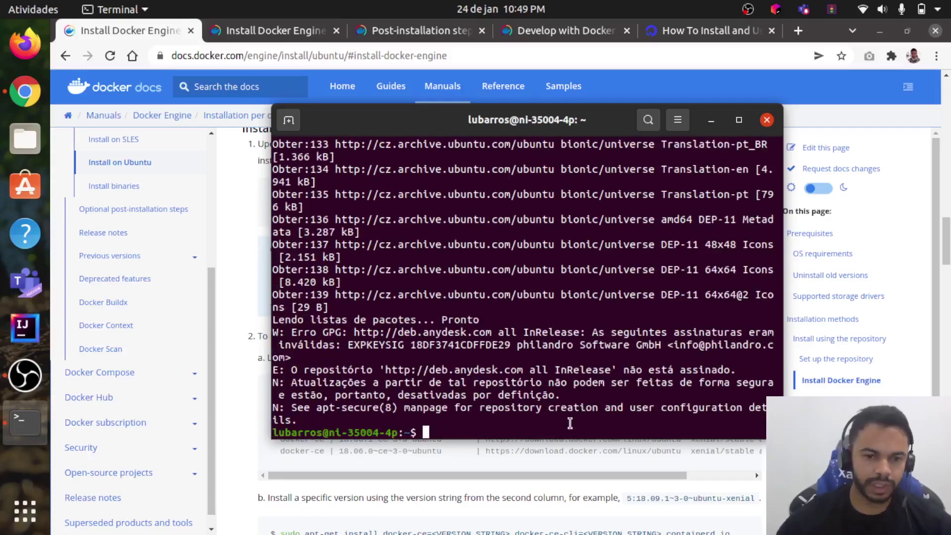
{"action": "key", "text": "alt+Tab"}
Step: Run apt-get install docker-ce docker-ce-cli containerd.io in the terminal and confirm with S
{"action": "left_click", "coordinate": [292, 231]}
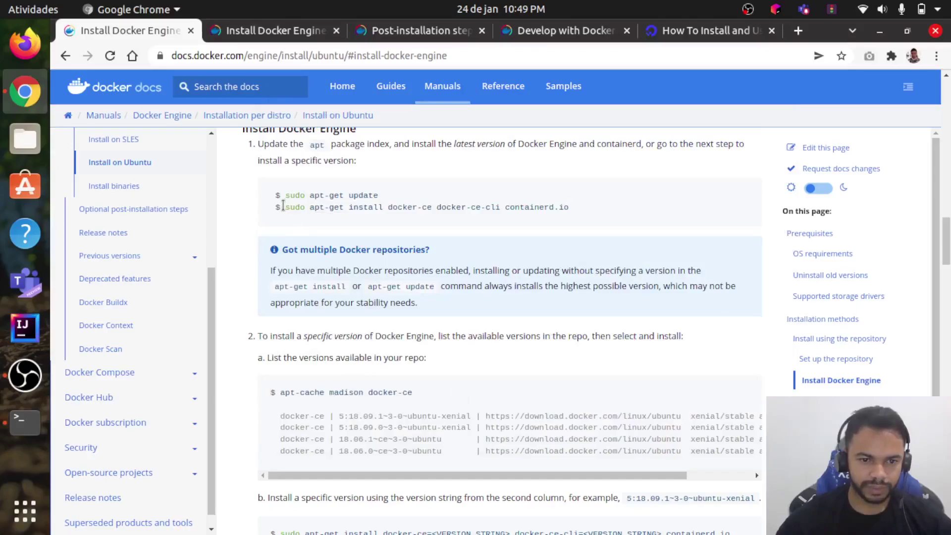
{"action": "left_click_drag", "start_coordinate": [286, 207], "coordinate": [629, 212]}
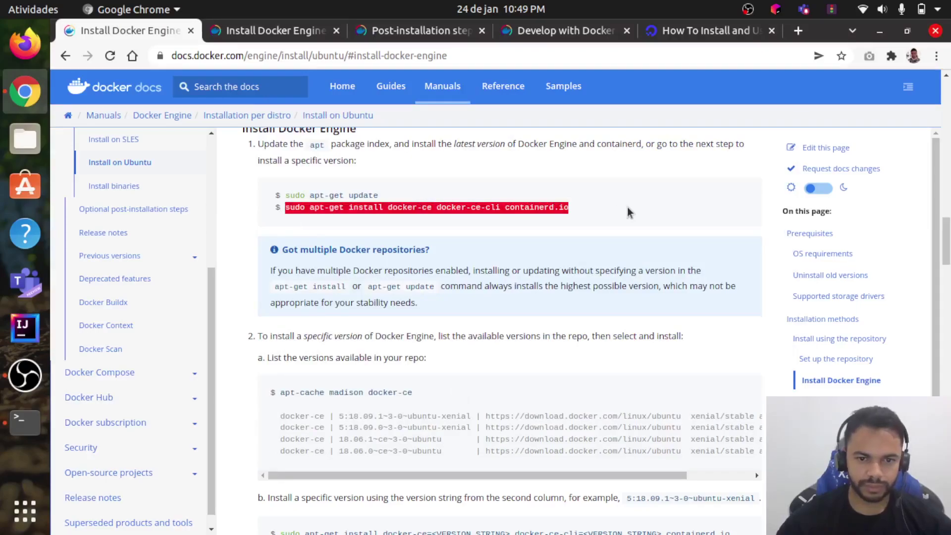
{"action": "key", "text": "alt+Tab"}
{"action": "type", "text": "sudo apt-get install docker-ce docker-ce-cli containerd.io"}
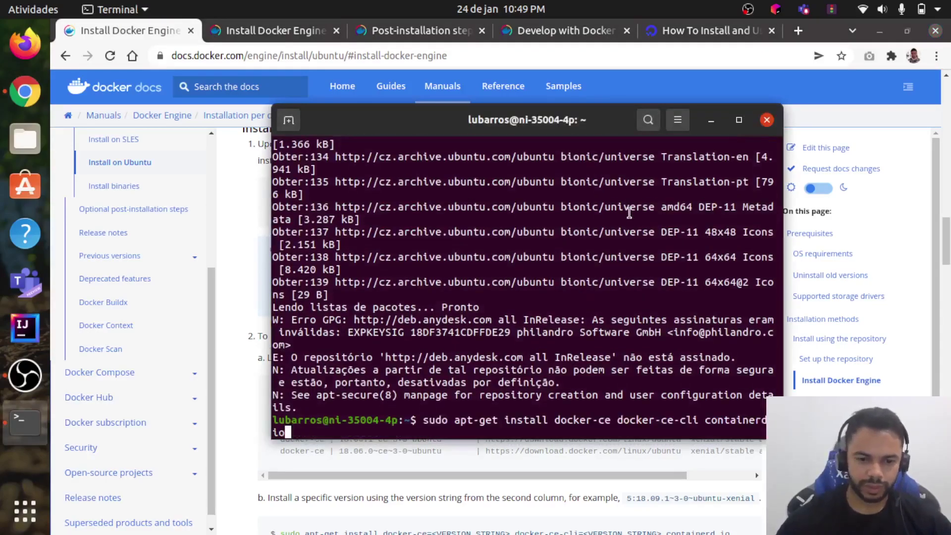
{"action": "key", "text": "Return"}
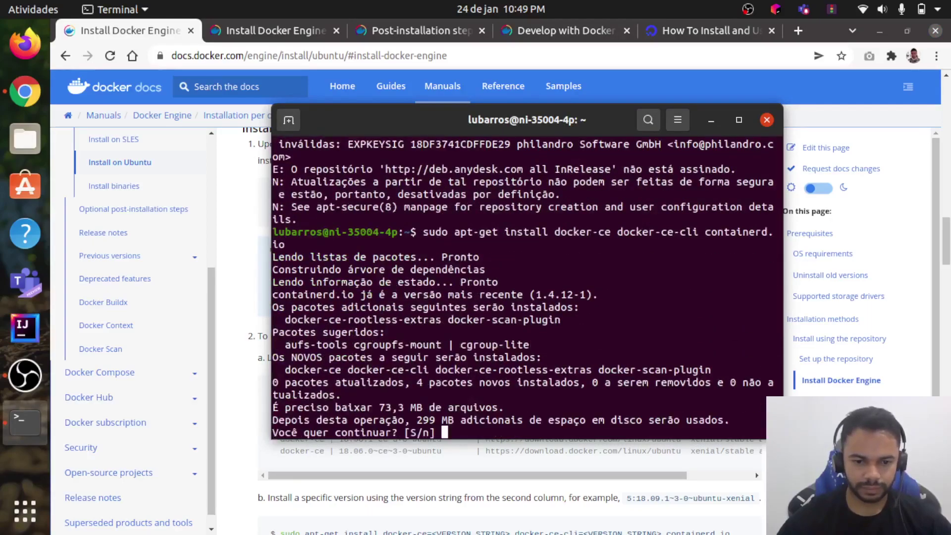
{"action": "type", "text": "s"}
{"action": "key", "text": "Return"}
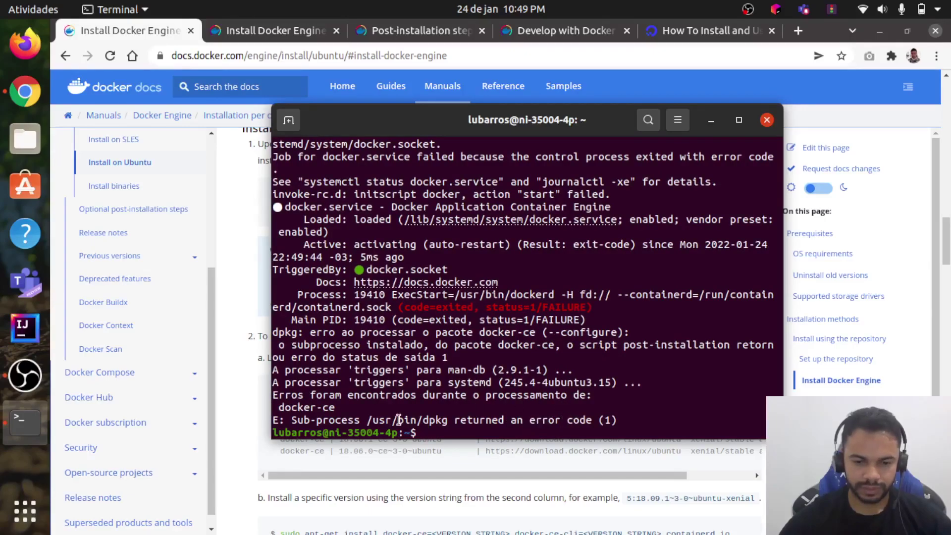
Step: Run docker, clear the screen, then confirm Docker version 20.10.12, build e91ed57
{"action": "type", "text": "docke"}
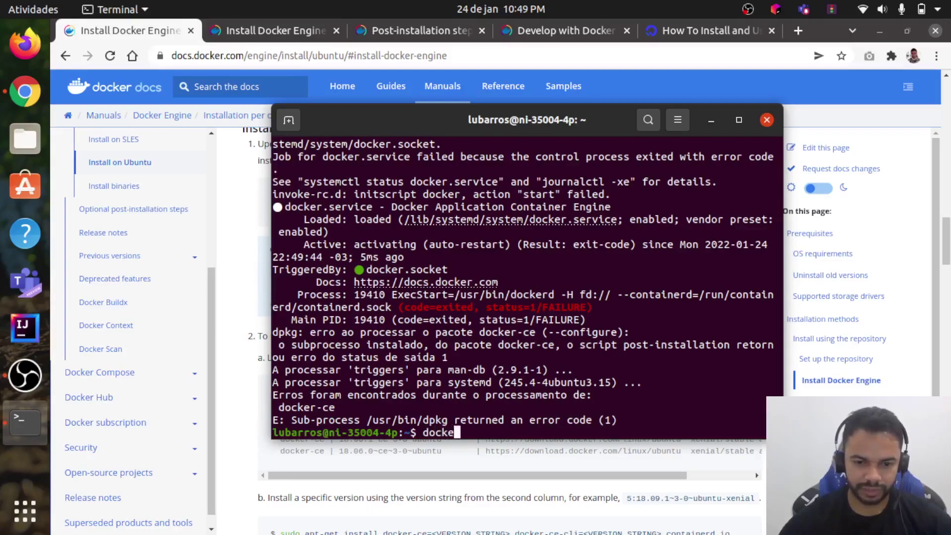
{"action": "type", "text": "r"}
{"action": "key", "text": "Return"}
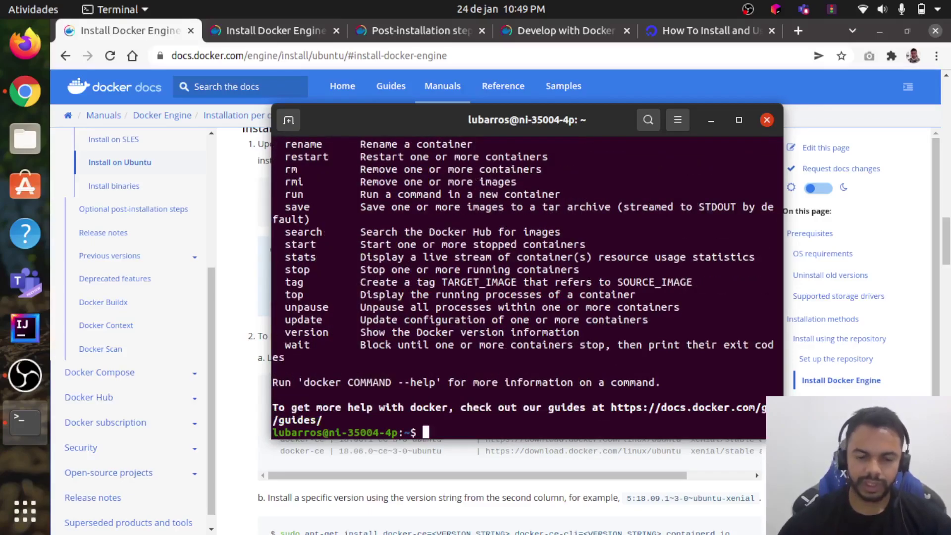
{"action": "type", "text": "clear"}
{"action": "key", "text": "Return"}
{"action": "type", "text": "doc"}
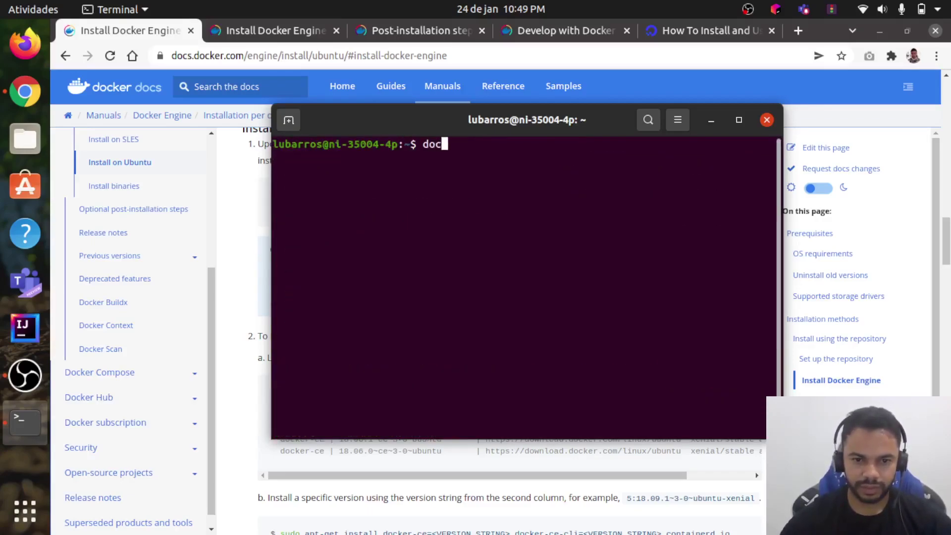
{"action": "type", "text": "ker -v"}
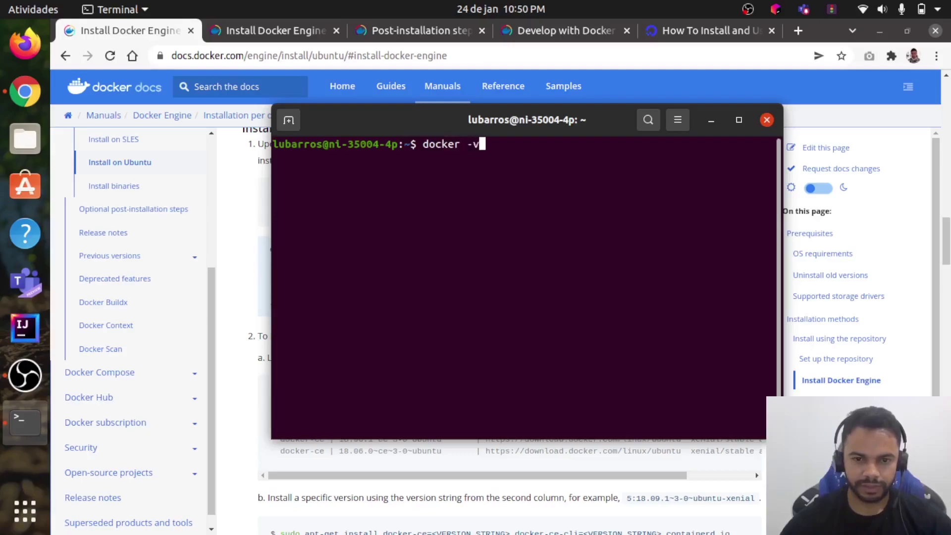
{"action": "key", "text": "Return"}
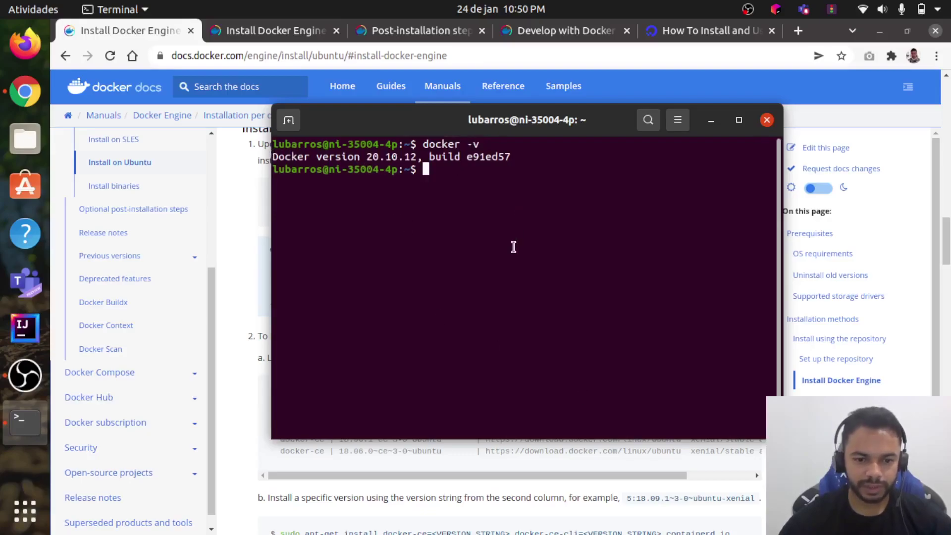
Step: Switch to the Docker docs and scroll up and back down the page
{"action": "key", "text": "alt+Tab"}
{"action": "scroll", "coordinate": [415, 316], "scroll_direction": "up", "scroll_amount": 3}
{"action": "scroll", "coordinate": [415, 316], "scroll_direction": "up", "scroll_amount": 3}
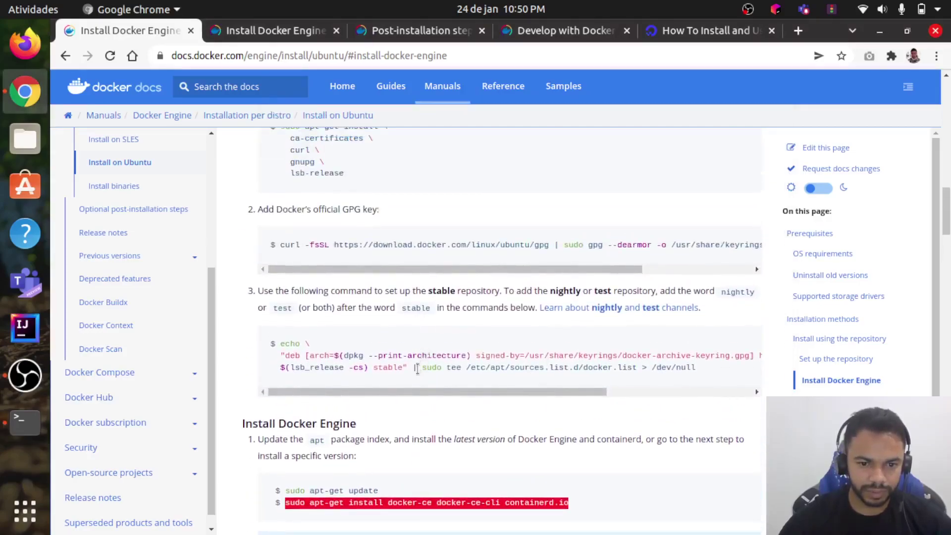
{"action": "scroll", "coordinate": [420, 377], "scroll_direction": "up", "scroll_amount": 2}
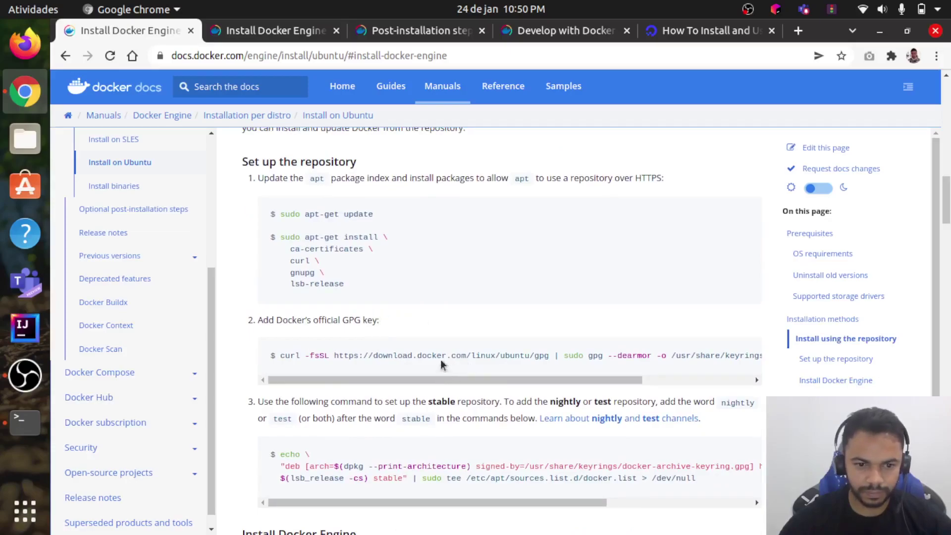
{"action": "scroll", "coordinate": [440, 376], "scroll_direction": "down", "scroll_amount": 3}
{"action": "scroll", "coordinate": [548, 281], "scroll_direction": "down", "scroll_amount": 3}
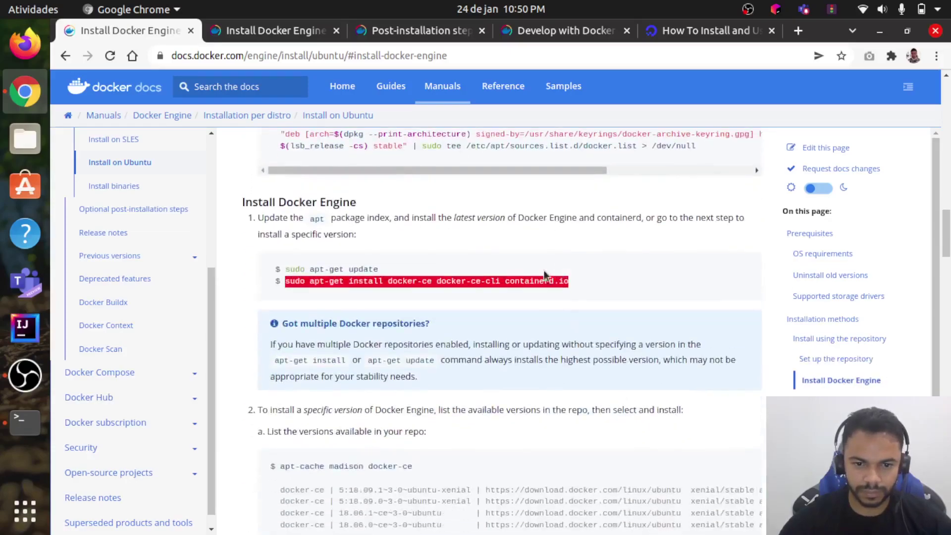
{"action": "scroll", "coordinate": [514, 273], "scroll_direction": "down", "scroll_amount": 2}
Step: Reposition the terminal window, then bring the Docker docs back in front
{"action": "key", "text": "alt+Tab"}
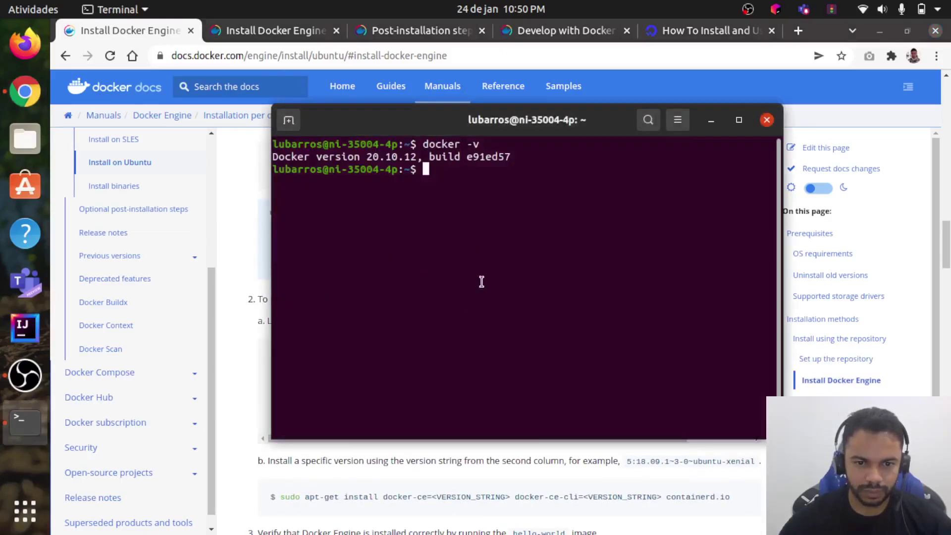
{"action": "left_click_drag", "start_coordinate": [608, 128], "coordinate": [601, 146]}
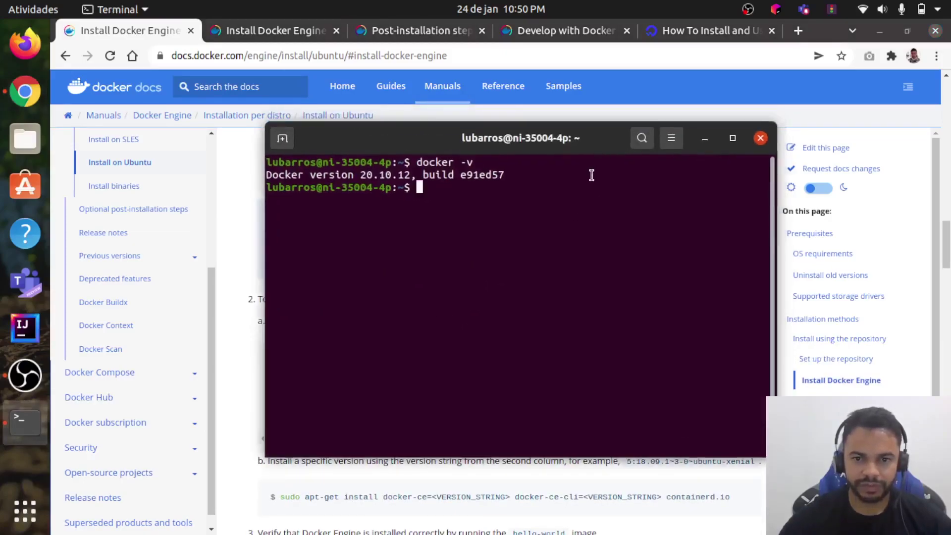
{"action": "left_click_drag", "start_coordinate": [401, 142], "coordinate": [414, 133]}
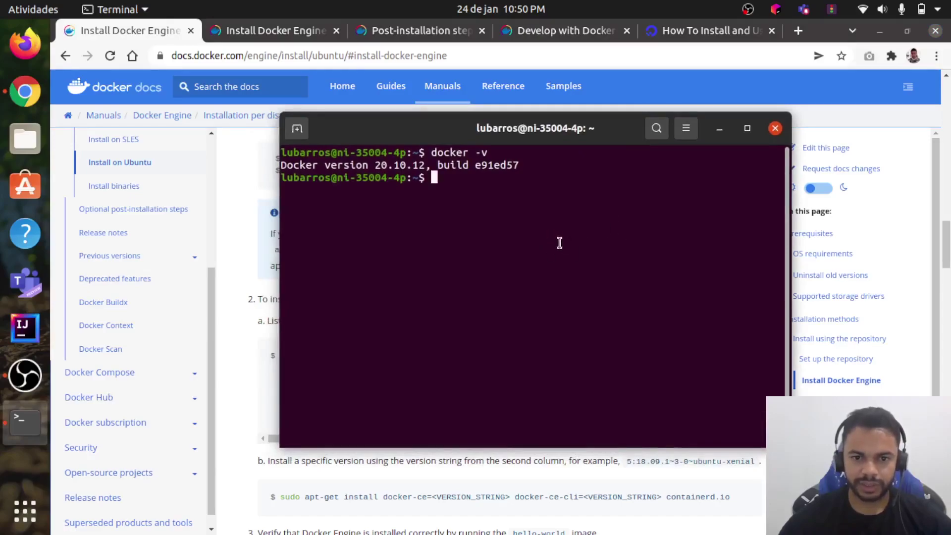
{"action": "key", "text": "alt+Tab"}
Step: Copy the hello-world test command from the docs and run it in the terminal
{"action": "scroll", "coordinate": [401, 304], "scroll_direction": "down", "scroll_amount": 3}
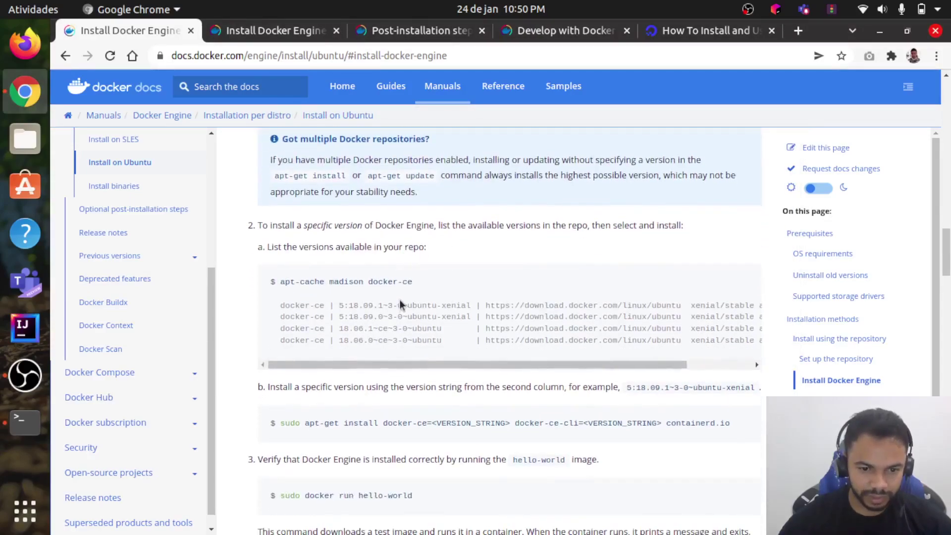
{"action": "scroll", "coordinate": [402, 304], "scroll_direction": "down", "scroll_amount": 3}
{"action": "scroll", "coordinate": [402, 287], "scroll_direction": "down", "scroll_amount": 2}
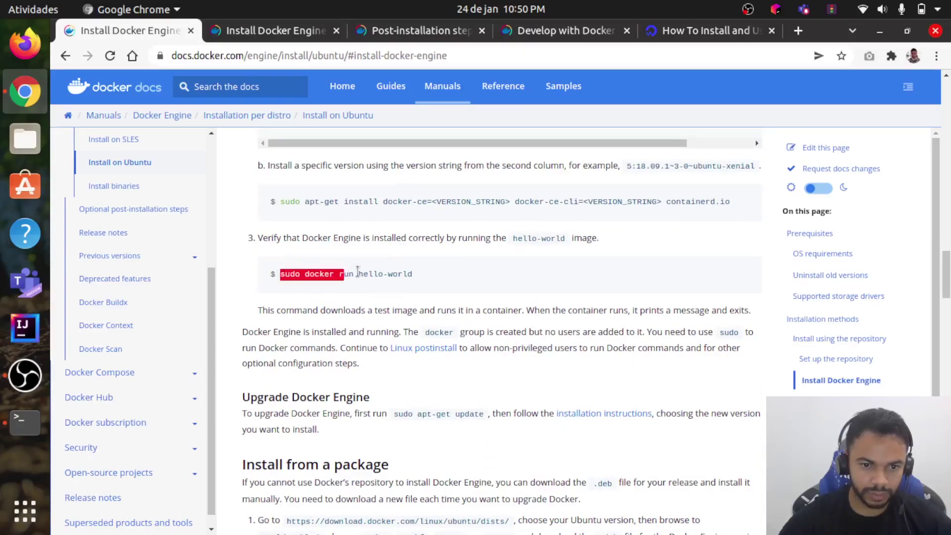
{"action": "left_click_drag", "start_coordinate": [278, 273], "coordinate": [424, 277]}
{"action": "key", "text": "ctrl+c"}
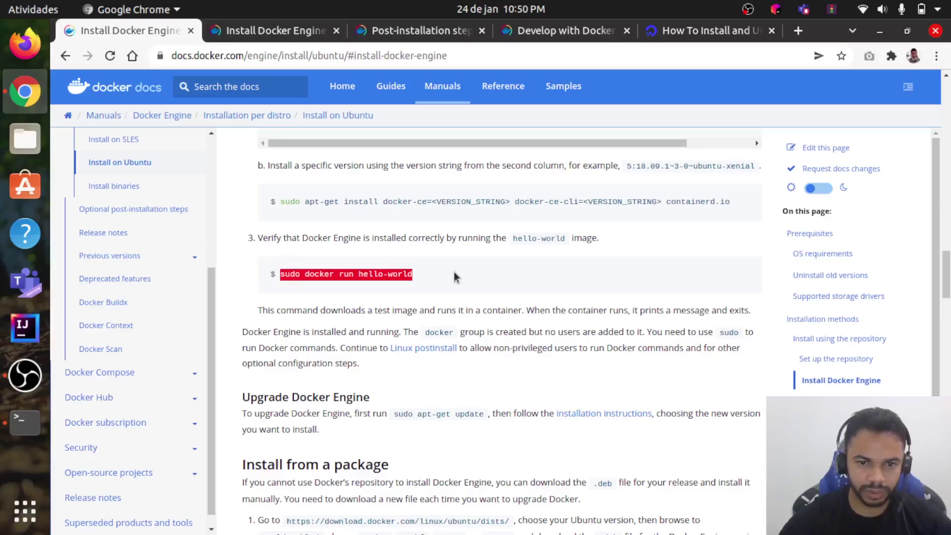
{"action": "key", "text": "alt+Tab"}
{"action": "key", "text": "ctrl+shift+v"}
{"action": "key", "text": "Return"}
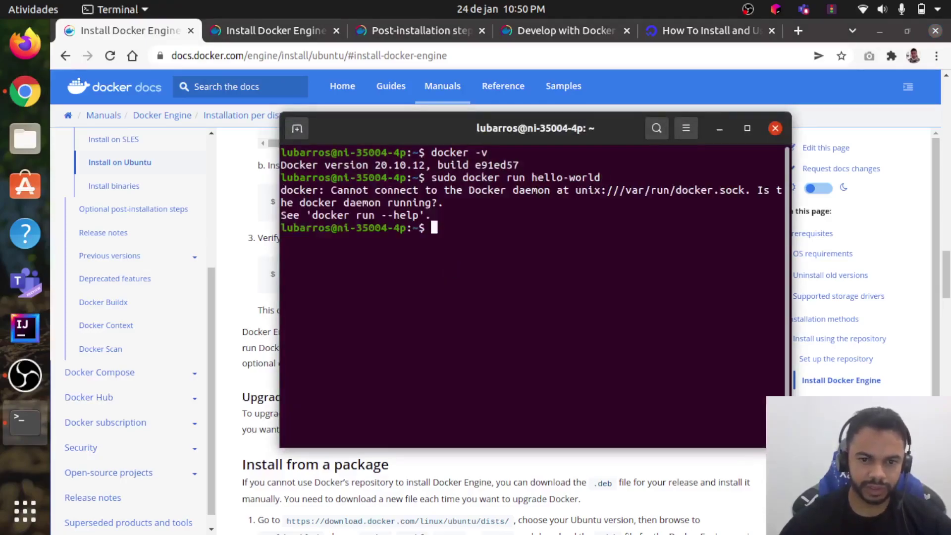
Step: Return to the browser and scroll up through the Install on Ubuntu page
{"action": "key", "text": "alt+Tab"}
{"action": "scroll", "coordinate": [447, 298], "scroll_direction": "up", "scroll_amount": 1}
{"action": "scroll", "coordinate": [451, 302], "scroll_direction": "up", "scroll_amount": 4}
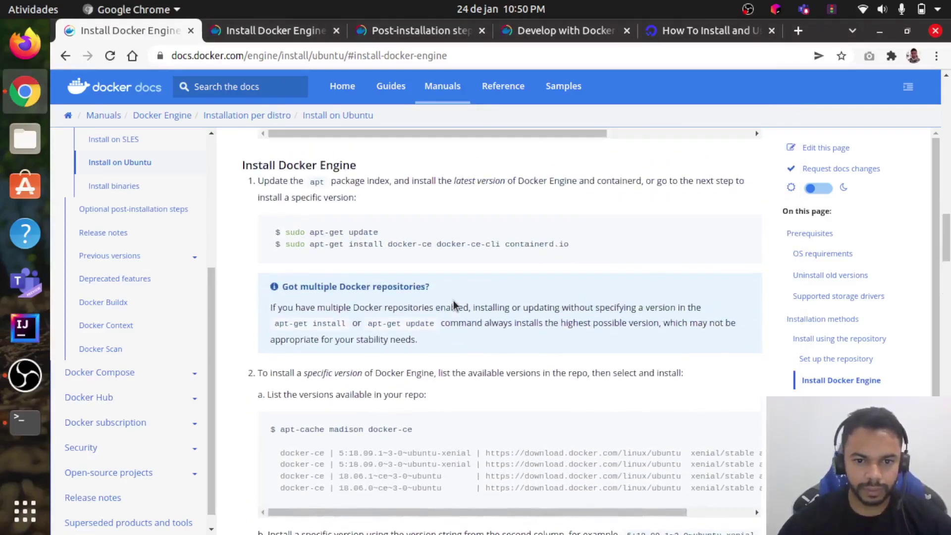
{"action": "scroll", "coordinate": [453, 305], "scroll_direction": "up", "scroll_amount": 1}
{"action": "scroll", "coordinate": [453, 305], "scroll_direction": "up", "scroll_amount": 4}
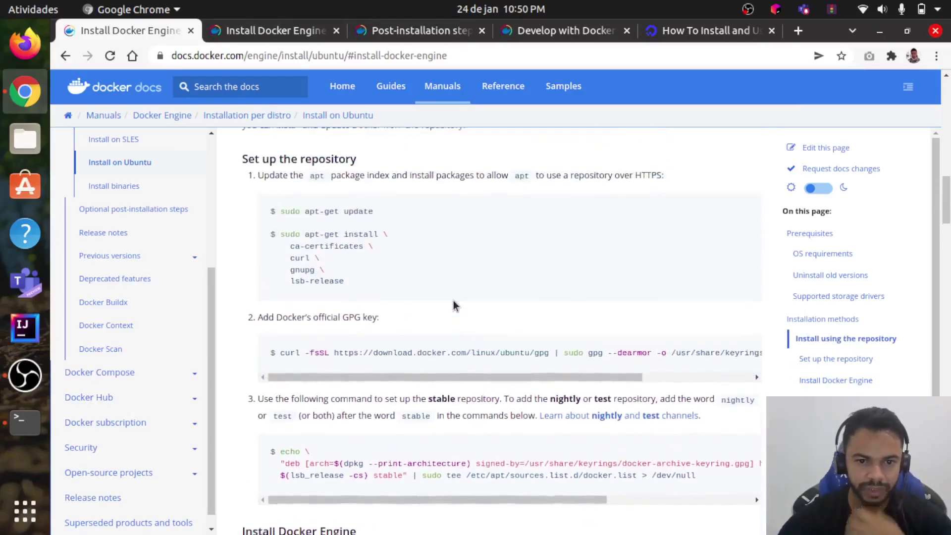
{"action": "scroll", "coordinate": [453, 304], "scroll_direction": "up", "scroll_amount": 1}
{"action": "scroll", "coordinate": [453, 304], "scroll_direction": "up", "scroll_amount": 4}
{"action": "scroll", "coordinate": [453, 300], "scroll_direction": "up", "scroll_amount": 5}
{"action": "scroll", "coordinate": [459, 300], "scroll_direction": "up", "scroll_amount": 2}
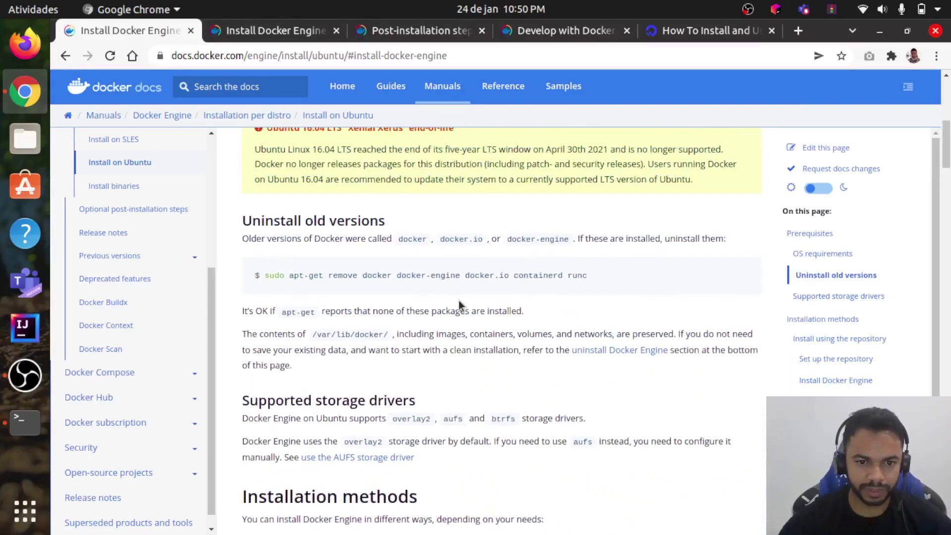
{"action": "scroll", "coordinate": [465, 301], "scroll_direction": "up", "scroll_amount": 2}
{"action": "scroll", "coordinate": [472, 302], "scroll_direction": "up", "scroll_amount": 3}
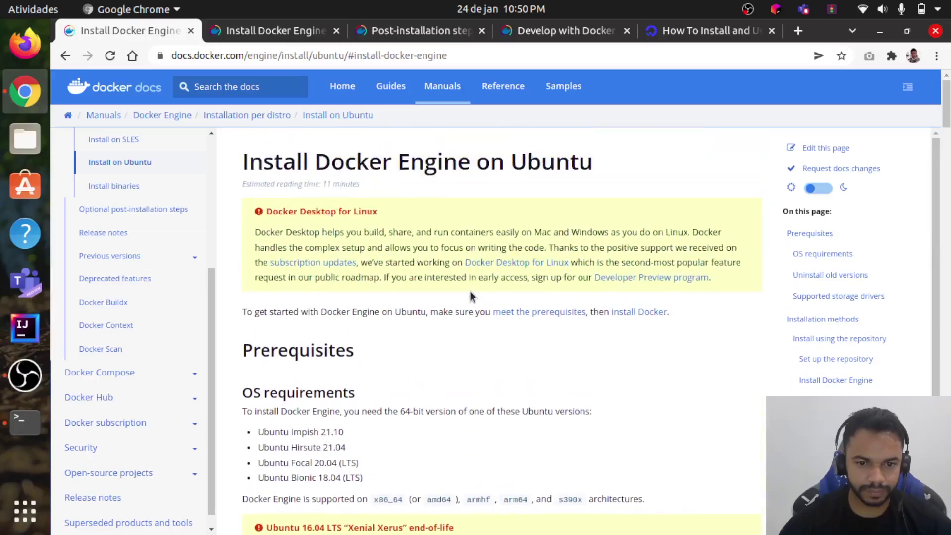
{"action": "scroll", "coordinate": [159, 322], "scroll_direction": "up", "scroll_amount": 1}
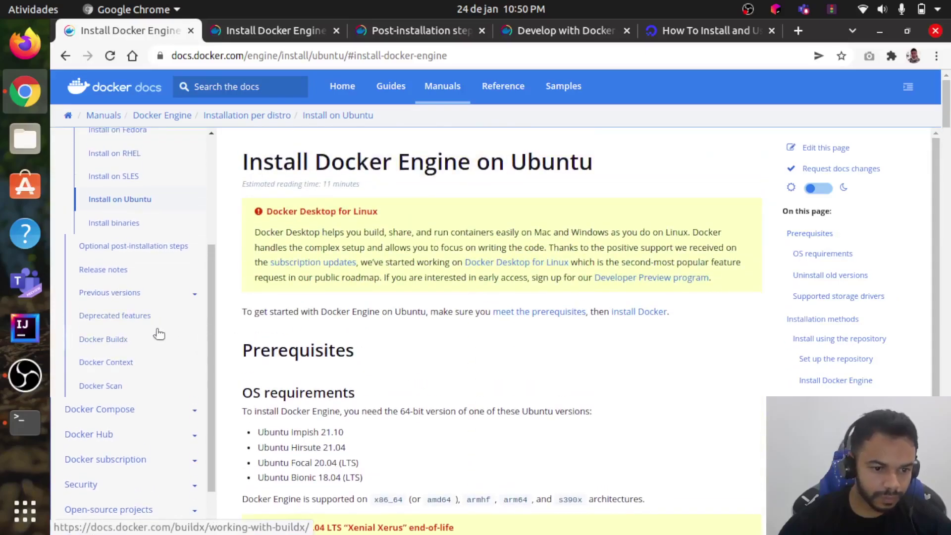
{"action": "scroll", "coordinate": [128, 351], "scroll_direction": "up", "scroll_amount": 5}
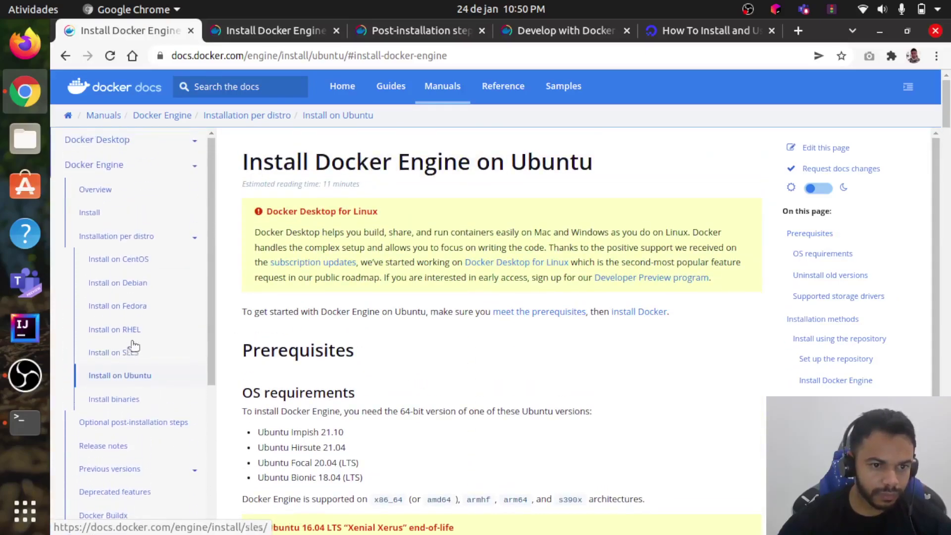
{"action": "scroll", "coordinate": [473, 231], "scroll_direction": "down", "scroll_amount": 2}
{"action": "scroll", "coordinate": [472, 232], "scroll_direction": "down", "scroll_amount": 5}
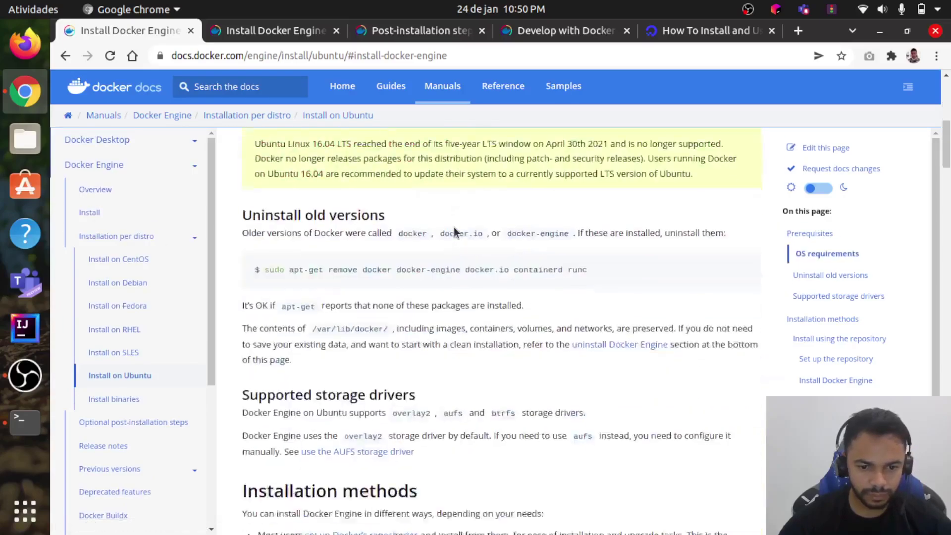
{"action": "scroll", "coordinate": [473, 231], "scroll_direction": "down", "scroll_amount": 1}
Step: Search the page for 'hello' and step through its 4 matches
{"action": "key", "text": "ctrl+f"}
{"action": "type", "text": "h"}
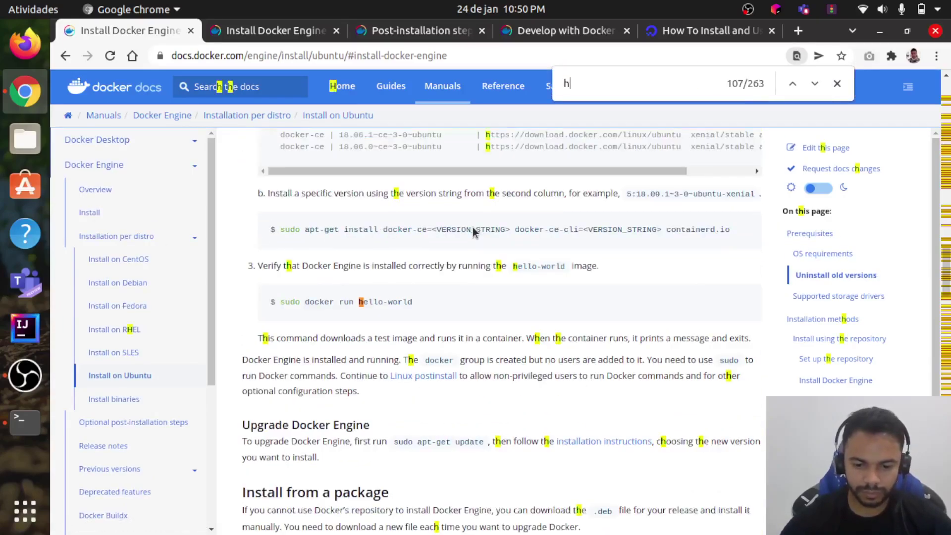
{"action": "type", "text": "ello"}
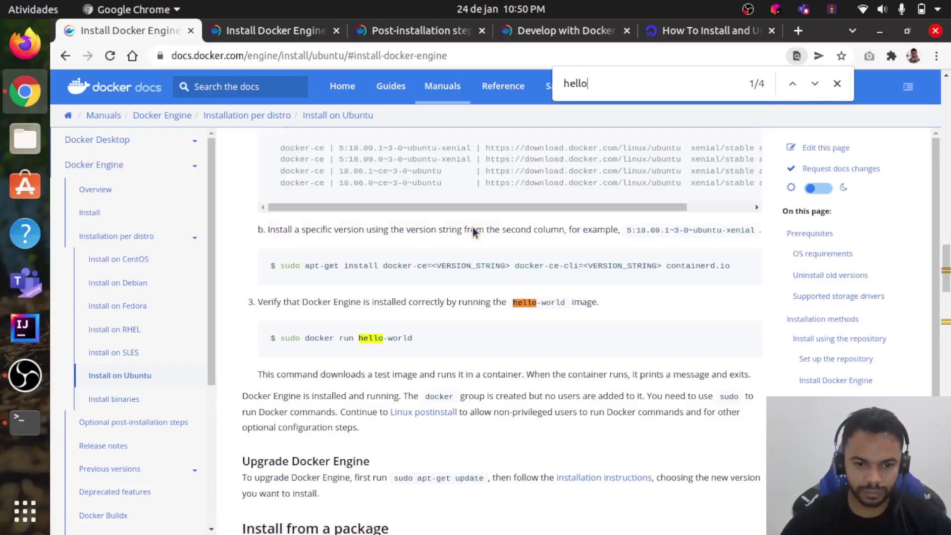
{"action": "key", "text": "Return"}
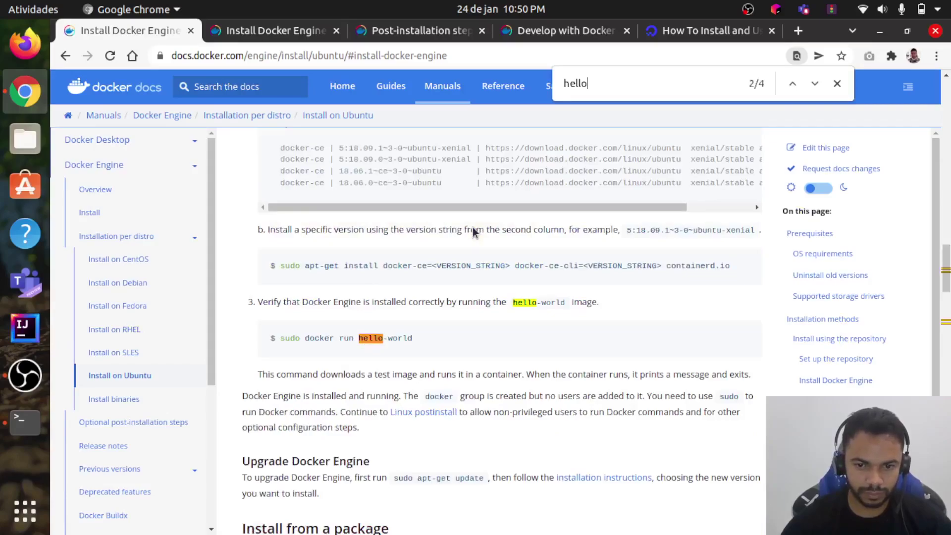
{"action": "key", "text": "Return"}
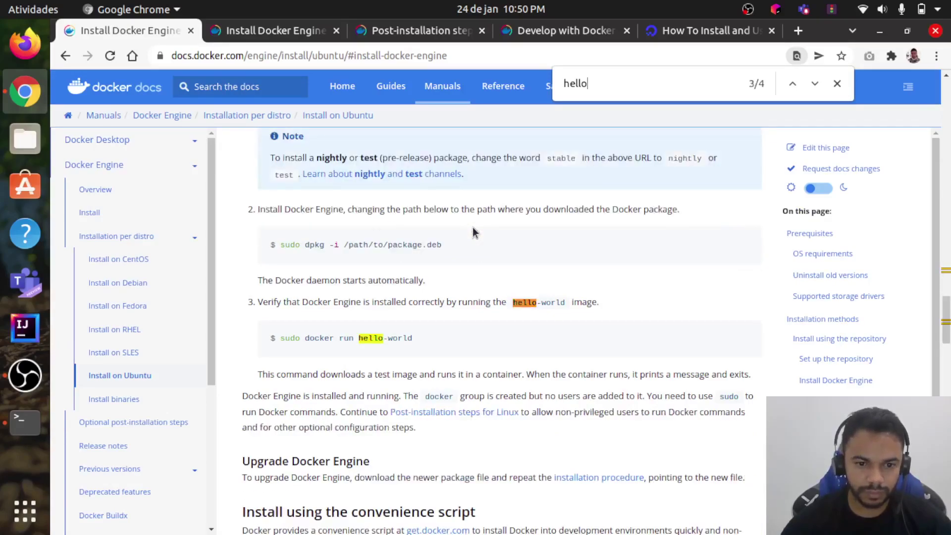
{"action": "key", "text": "Return"}
{"action": "key", "text": "Return"}
{"action": "key", "text": "Return"}
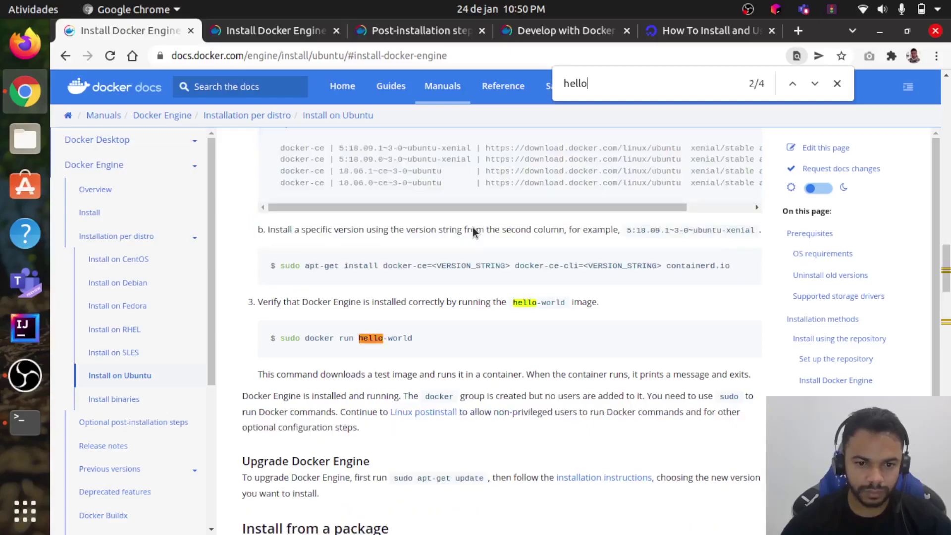
{"action": "key", "text": "Return"}
{"action": "key", "text": "Return"}
{"action": "key", "text": "Return"}
{"action": "key", "text": "Return"}
{"action": "key", "text": "Return"}
{"action": "key", "text": "Return"}
{"action": "key", "text": "Return"}
{"action": "key", "text": "Return"}
{"action": "key", "text": "Return"}
{"action": "key", "text": "Return"}
{"action": "key", "text": "Return"}
{"action": "key", "text": "Return"}
{"action": "key", "text": "Return"}
{"action": "key", "text": "Return"}
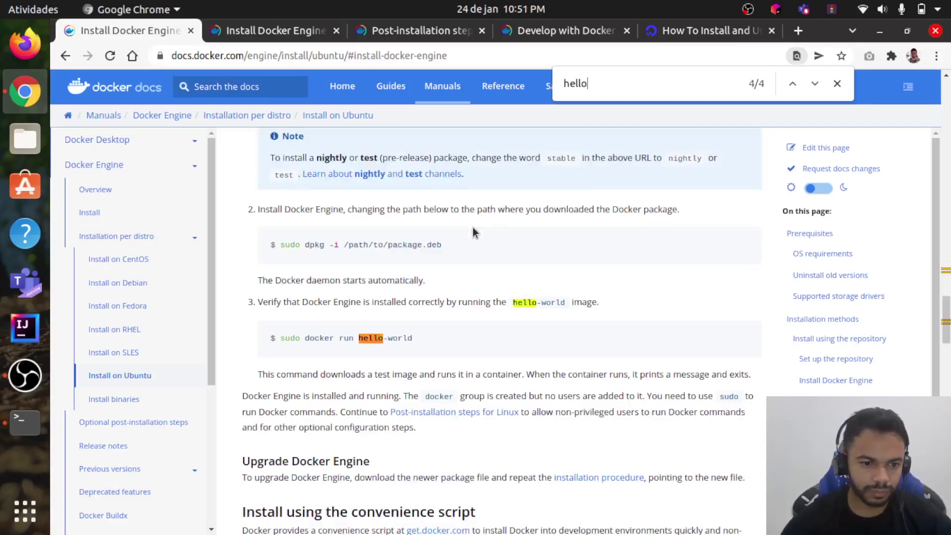
Step: Scroll around the sudo docker run hello-world verification step
{"action": "scroll", "coordinate": [99, 244], "scroll_direction": "down", "scroll_amount": 4}
{"action": "scroll", "coordinate": [113, 241], "scroll_direction": "down", "scroll_amount": 3}
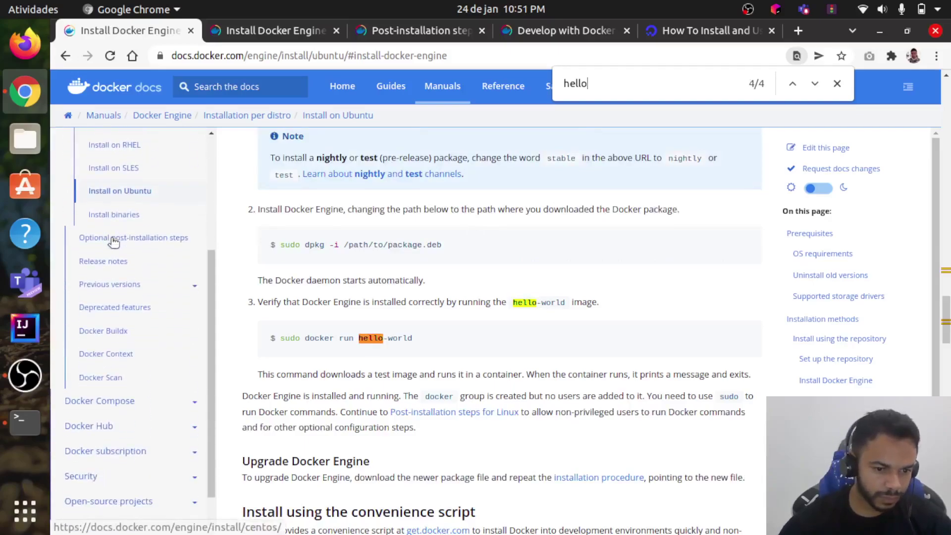
{"action": "scroll", "coordinate": [114, 242], "scroll_direction": "down", "scroll_amount": 2}
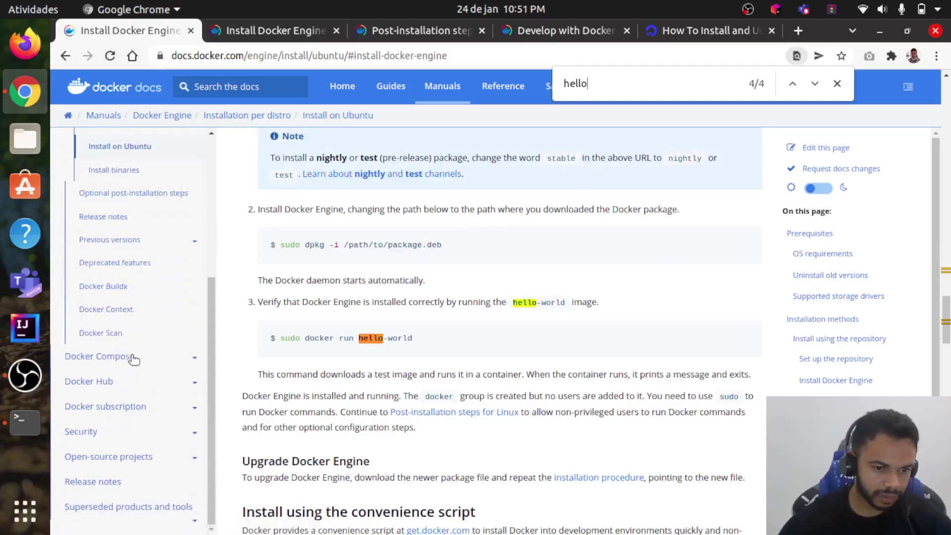
{"action": "scroll", "coordinate": [129, 356], "scroll_direction": "up", "scroll_amount": 8}
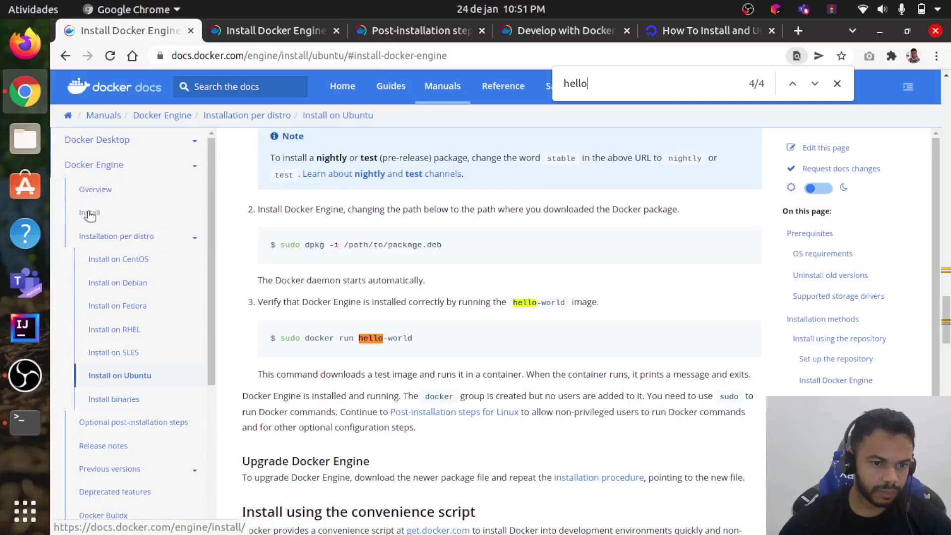
{"action": "scroll", "coordinate": [91, 211], "scroll_direction": "down", "scroll_amount": 2}
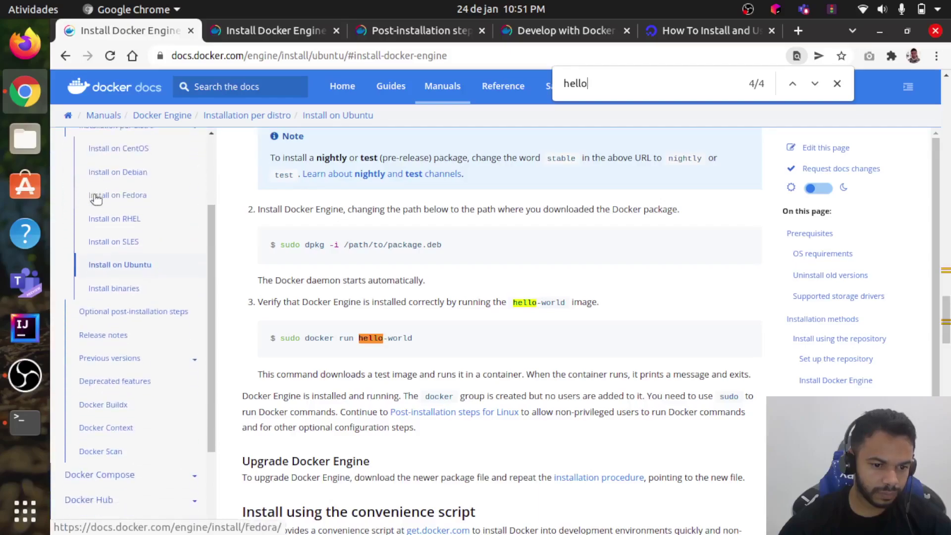
{"action": "scroll", "coordinate": [92, 208], "scroll_direction": "down", "scroll_amount": 3}
Step: Open the Docker Compose documentation from the sidebar and scroll through it
{"action": "left_click", "coordinate": [100, 365]}
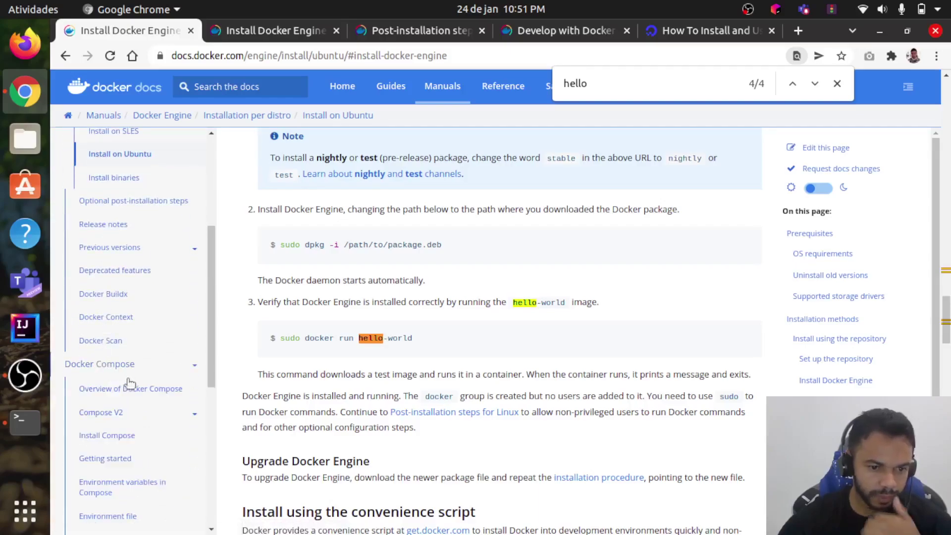
{"action": "scroll", "coordinate": [114, 337], "scroll_direction": "down", "scroll_amount": 2}
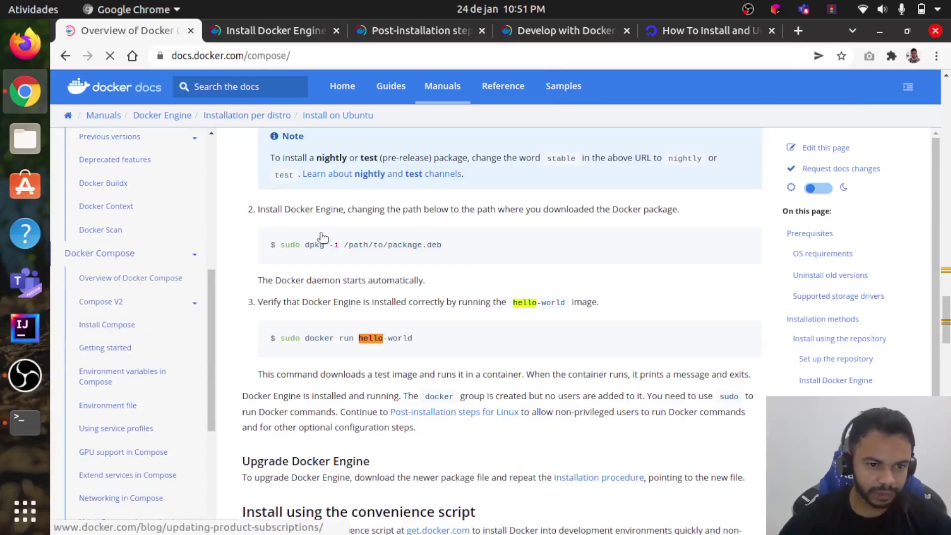
{"action": "scroll", "coordinate": [418, 234], "scroll_direction": "down", "scroll_amount": 4}
{"action": "scroll", "coordinate": [417, 235], "scroll_direction": "down", "scroll_amount": 2}
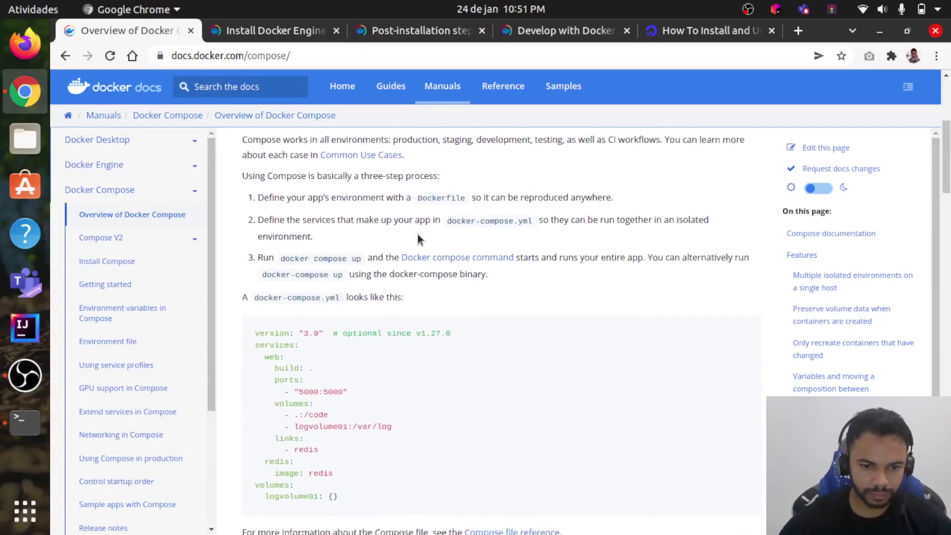
{"action": "scroll", "coordinate": [417, 233], "scroll_direction": "down", "scroll_amount": 3}
{"action": "scroll", "coordinate": [236, 254], "scroll_direction": "down", "scroll_amount": 2}
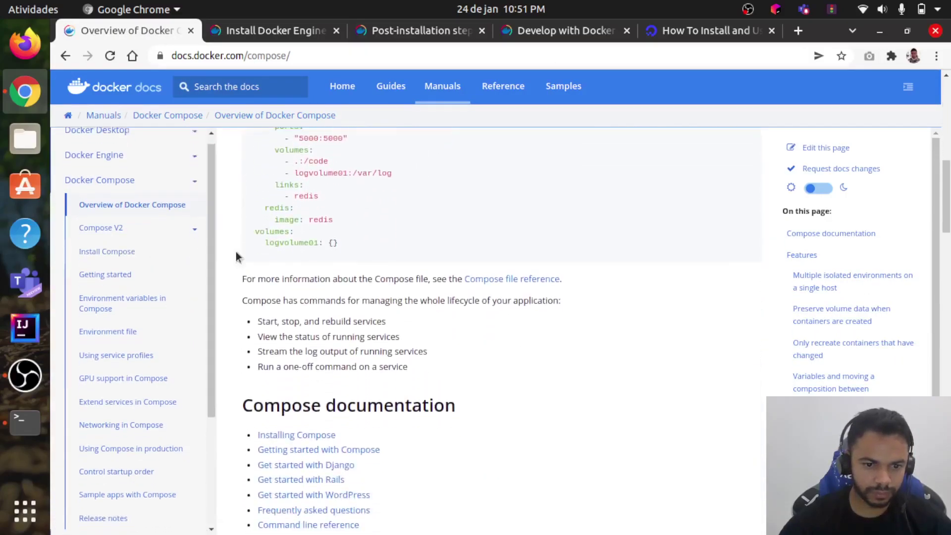
{"action": "scroll", "coordinate": [317, 257], "scroll_direction": "down", "scroll_amount": 3}
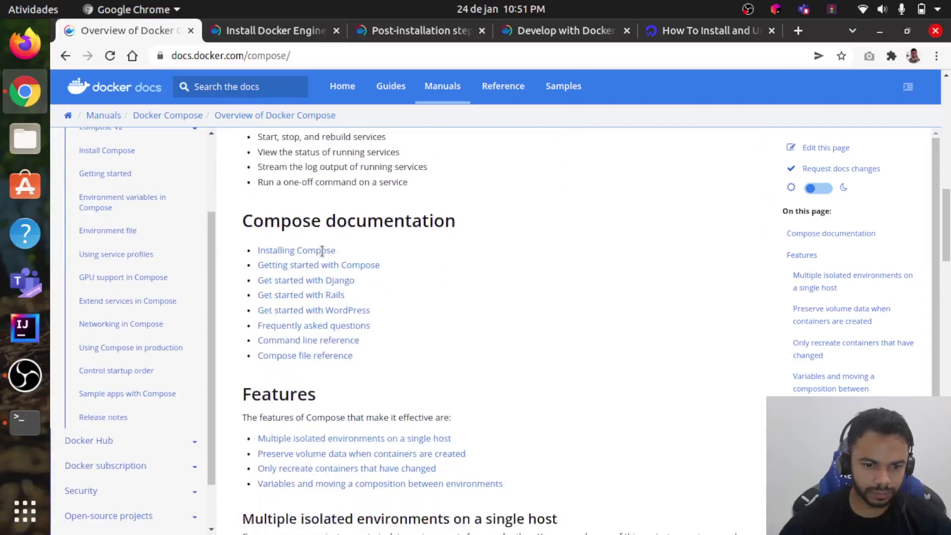
Step: Open the Installing Compose instructions and scroll down to the platform tabs
{"action": "left_click", "coordinate": [297, 251]}
{"action": "scroll", "coordinate": [468, 255], "scroll_direction": "down", "scroll_amount": 3}
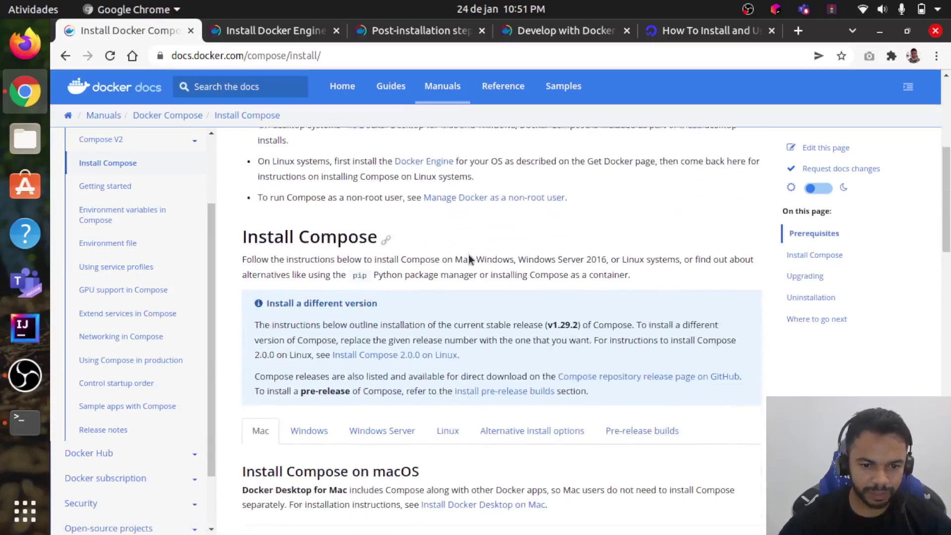
{"action": "scroll", "coordinate": [468, 250], "scroll_direction": "down", "scroll_amount": 4}
{"action": "scroll", "coordinate": [361, 256], "scroll_direction": "down", "scroll_amount": 1}
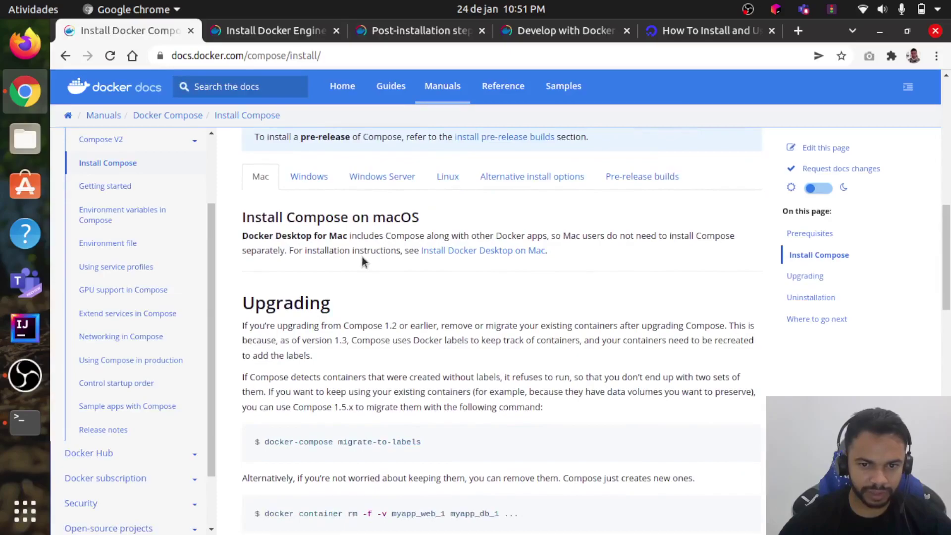
Step: Show the Linux Compose instructions and scroll to Test the installation
{"action": "left_click", "coordinate": [449, 175]}
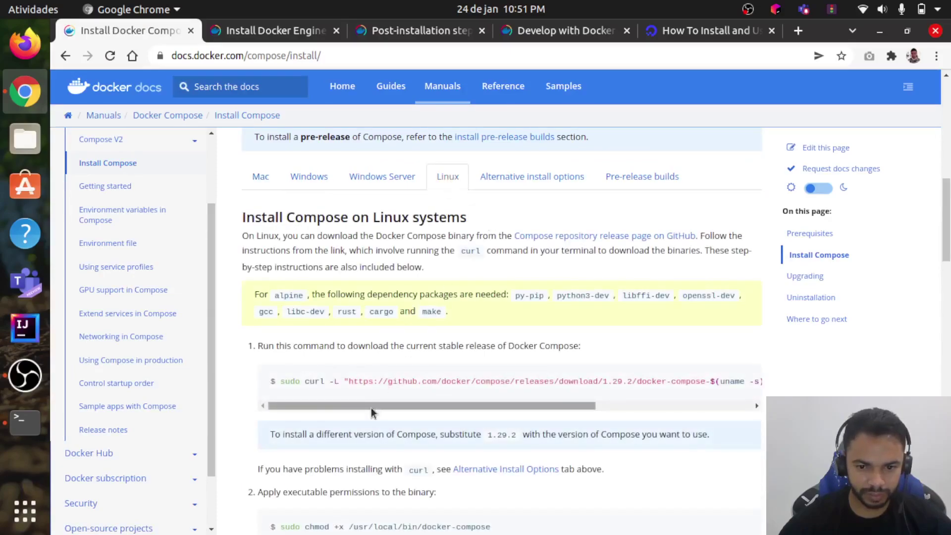
{"action": "scroll", "coordinate": [426, 309], "scroll_direction": "down", "scroll_amount": 3}
{"action": "scroll", "coordinate": [419, 284], "scroll_direction": "down", "scroll_amount": 4}
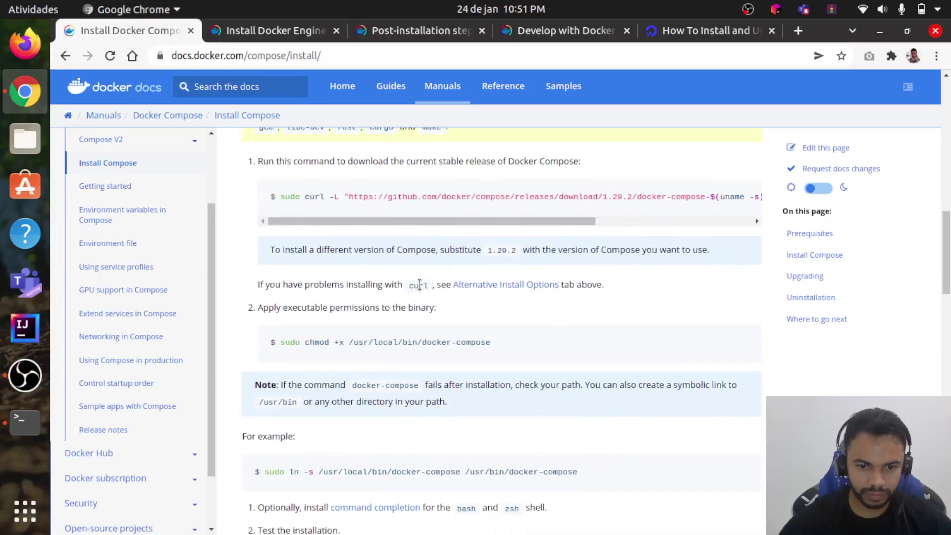
{"action": "scroll", "coordinate": [462, 277], "scroll_direction": "down", "scroll_amount": 3}
{"action": "scroll", "coordinate": [462, 265], "scroll_direction": "down", "scroll_amount": 4}
{"action": "scroll", "coordinate": [460, 258], "scroll_direction": "down", "scroll_amount": 3}
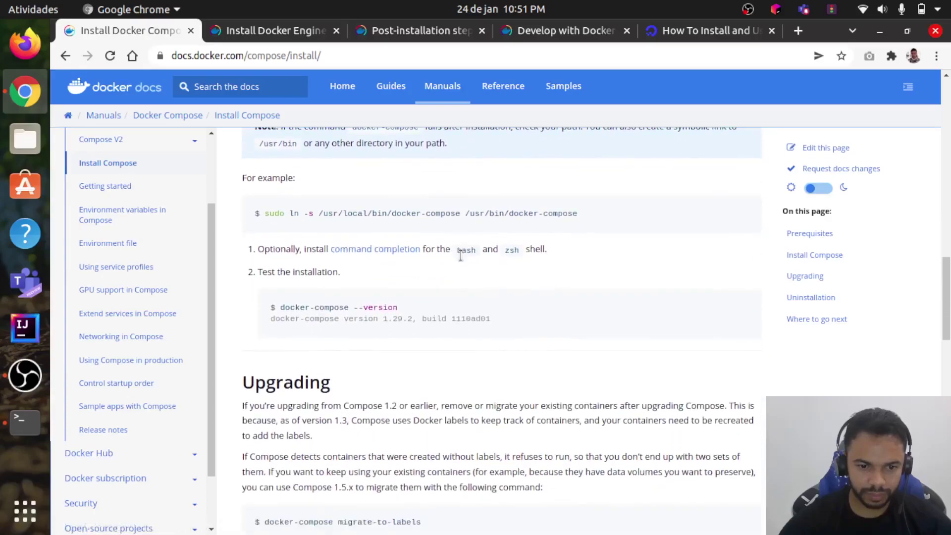
Step: Run docker-compose --version in the terminal; it reports the command is not found
{"action": "left_click_drag", "start_coordinate": [281, 310], "coordinate": [399, 309]}
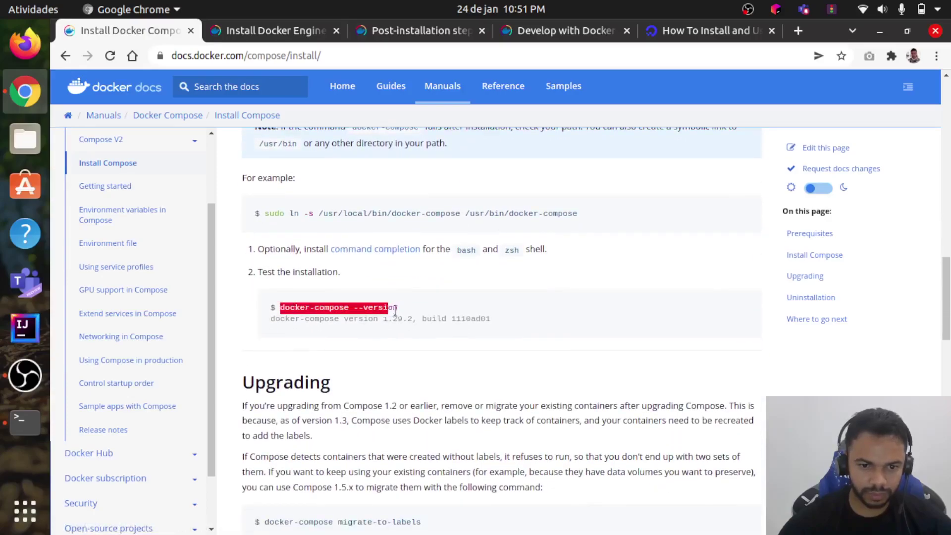
{"action": "key", "text": "alt+Tab"}
{"action": "type", "text": "docker-compose --version"}
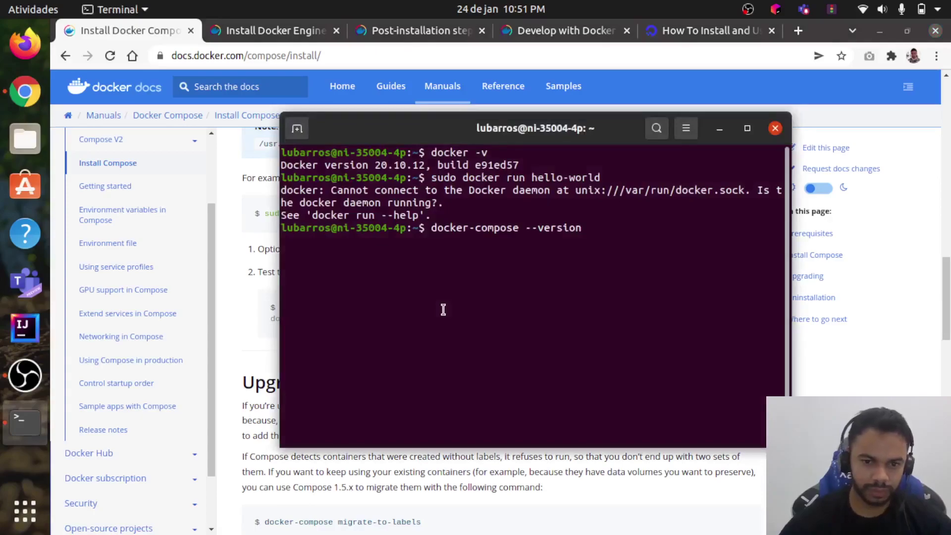
{"action": "key", "text": "Return"}
Step: Copy the Compose 1.29.2 curl download command from the docs and bring up the terminal
{"action": "key", "text": "alt+Tab"}
{"action": "scroll", "coordinate": [492, 265], "scroll_direction": "up", "scroll_amount": 2}
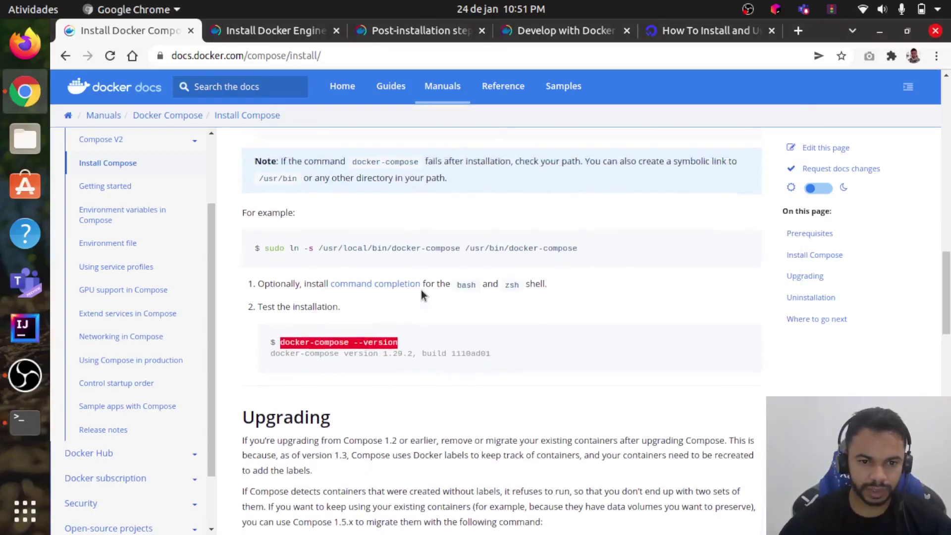
{"action": "scroll", "coordinate": [438, 292], "scroll_direction": "up", "scroll_amount": 4}
{"action": "scroll", "coordinate": [445, 281], "scroll_direction": "up", "scroll_amount": 4}
{"action": "scroll", "coordinate": [442, 263], "scroll_direction": "up", "scroll_amount": 3}
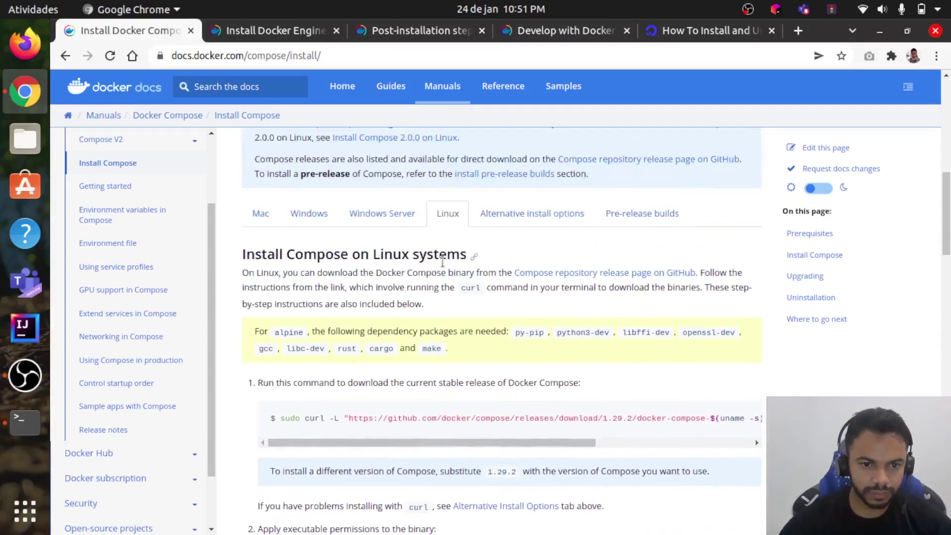
{"action": "scroll", "coordinate": [516, 246], "scroll_direction": "down", "scroll_amount": 2}
{"action": "scroll", "coordinate": [517, 262], "scroll_direction": "down", "scroll_amount": 1}
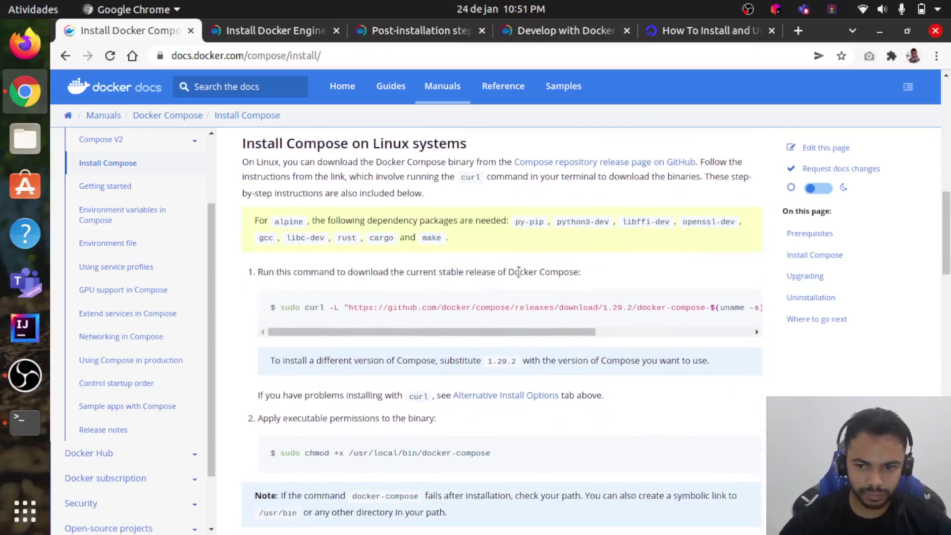
{"action": "mouse_move", "coordinate": [435, 332]}
{"action": "left_mouse_down"}
{"action": "mouse_move", "coordinate": [629, 336]}
{"action": "mouse_move", "coordinate": [307, 339]}
{"action": "left_mouse_up"}
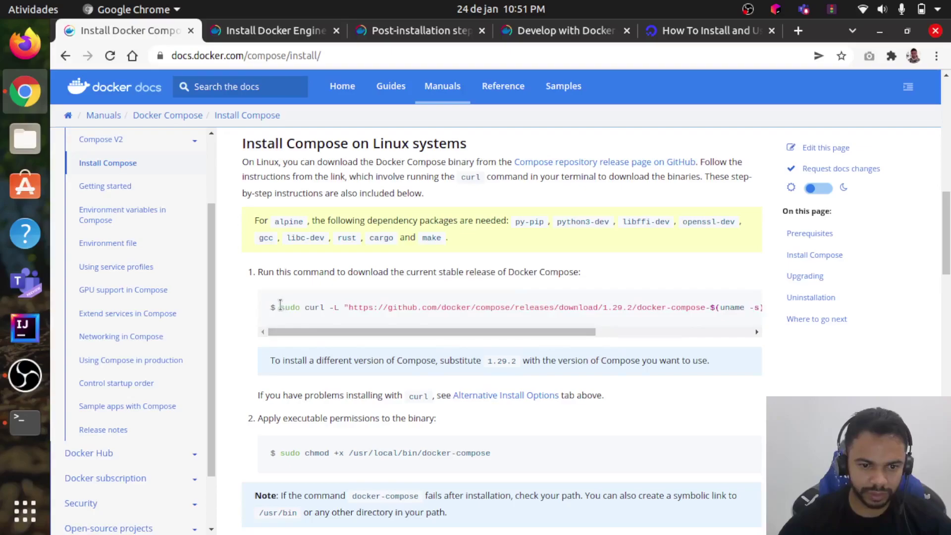
{"action": "left_click_drag", "start_coordinate": [280, 305], "coordinate": [739, 308]}
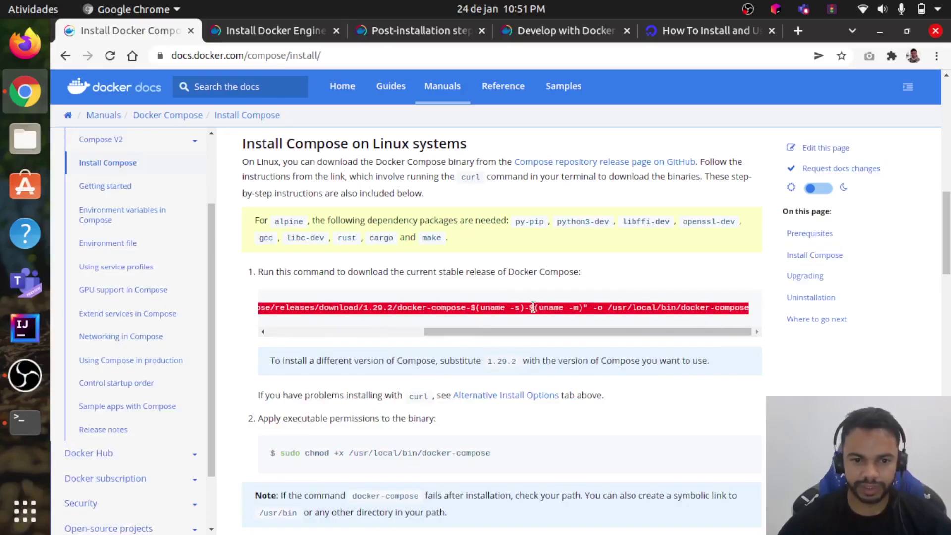
{"action": "key", "text": "alt+Tab"}
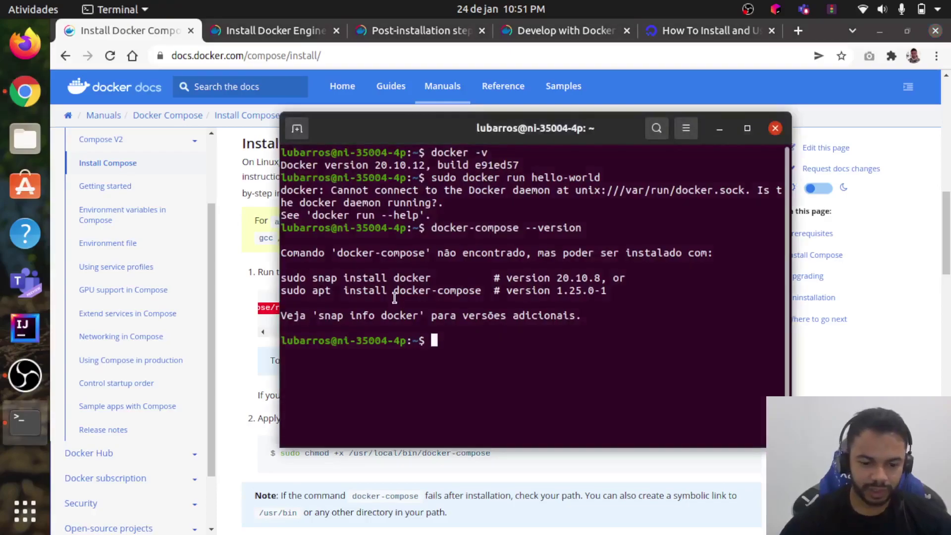
Step: Run the curl command to download docker-compose 1.29.2 into /usr/local/bin
{"action": "type", "text": "sudo curl -L \"https://github.com/docker/compose/releases/download/1.29.2/docker-compose-$(uname -s)-$(uname -m)\" -o /usr/local/bin/docker-compose"}
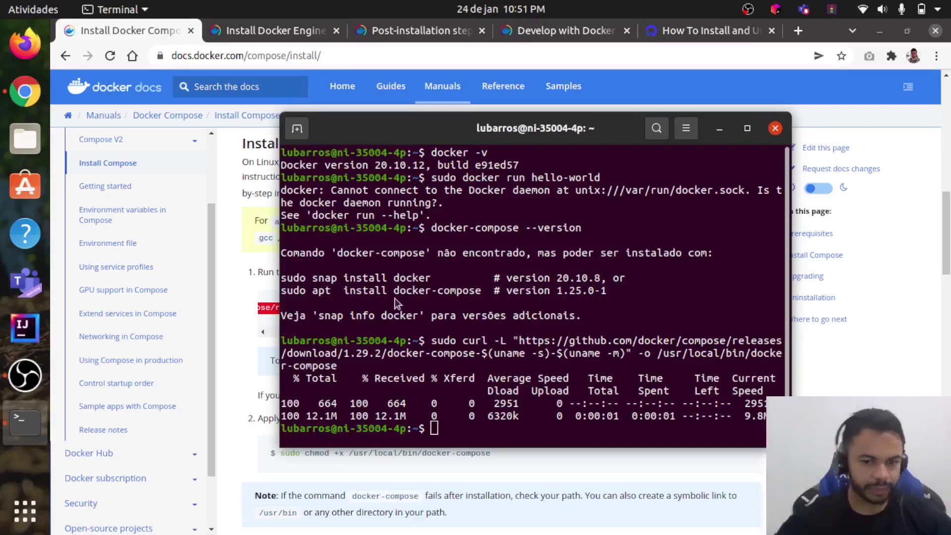
{"action": "key", "text": "alt+Tab"}
{"action": "scroll", "coordinate": [395, 301], "scroll_direction": "down", "scroll_amount": 3}
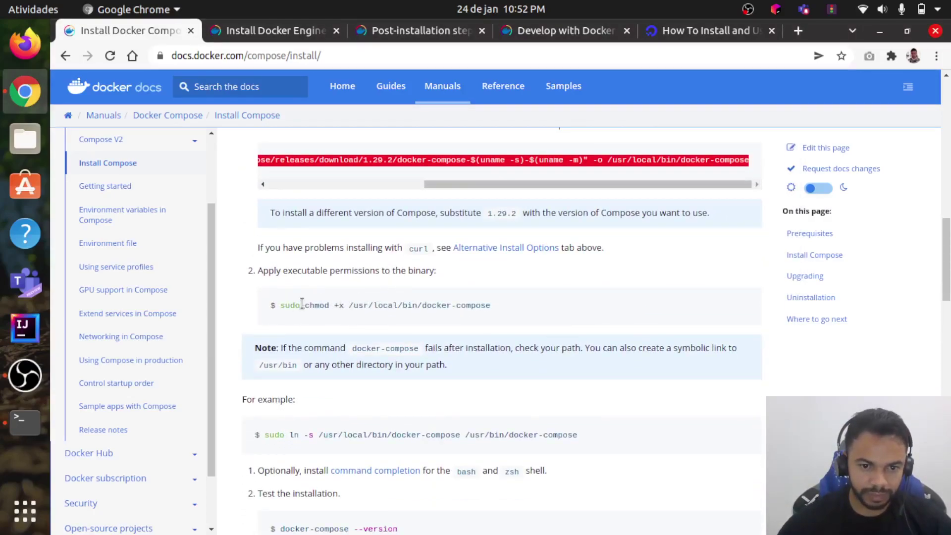
Step: Copy the chmod +x command from the docs and run it in the terminal
{"action": "left_click_drag", "start_coordinate": [281, 306], "coordinate": [568, 311]}
{"action": "key", "text": "ctrl+c"}
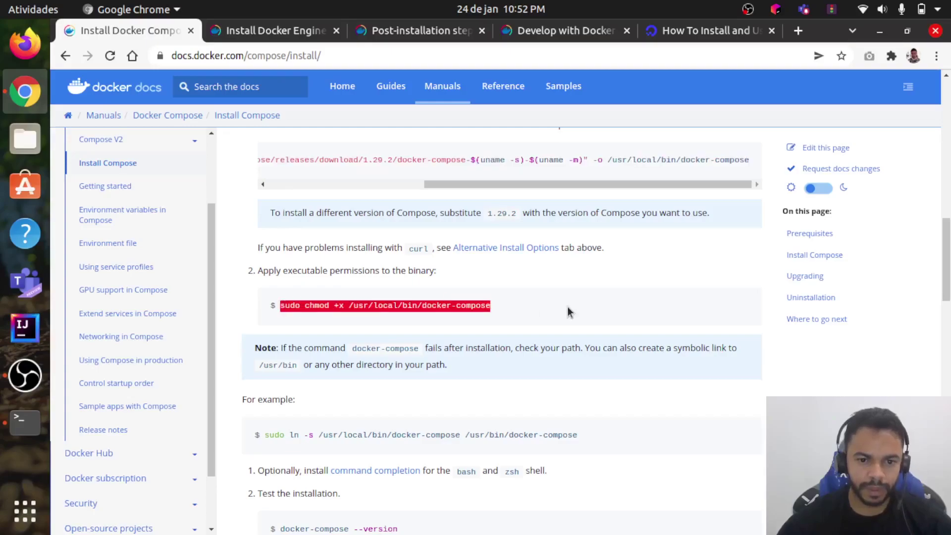
{"action": "key", "text": "alt+Tab"}
{"action": "key", "text": "ctrl+shift+v"}
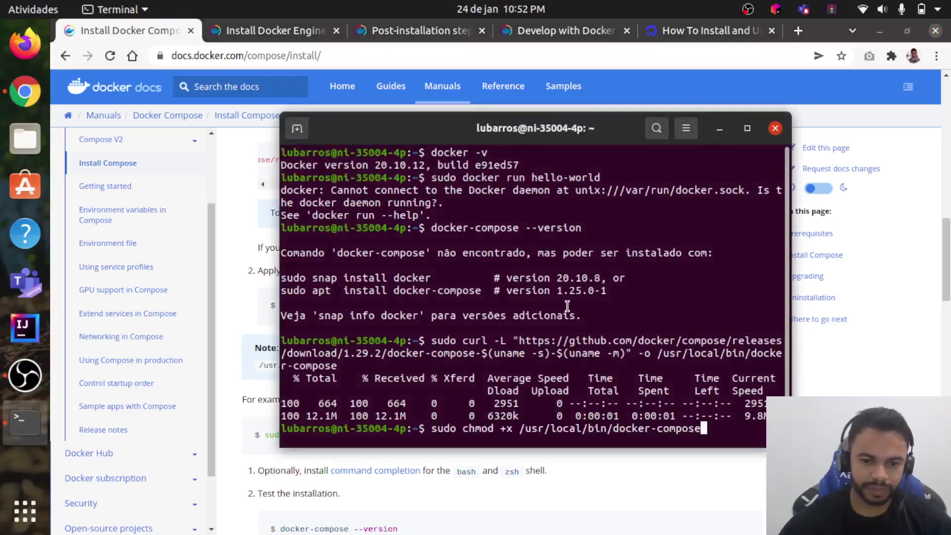
{"action": "key", "text": "Return"}
{"action": "key", "text": "alt+Tab"}
{"action": "scroll", "coordinate": [431, 267], "scroll_direction": "down", "scroll_amount": 2}
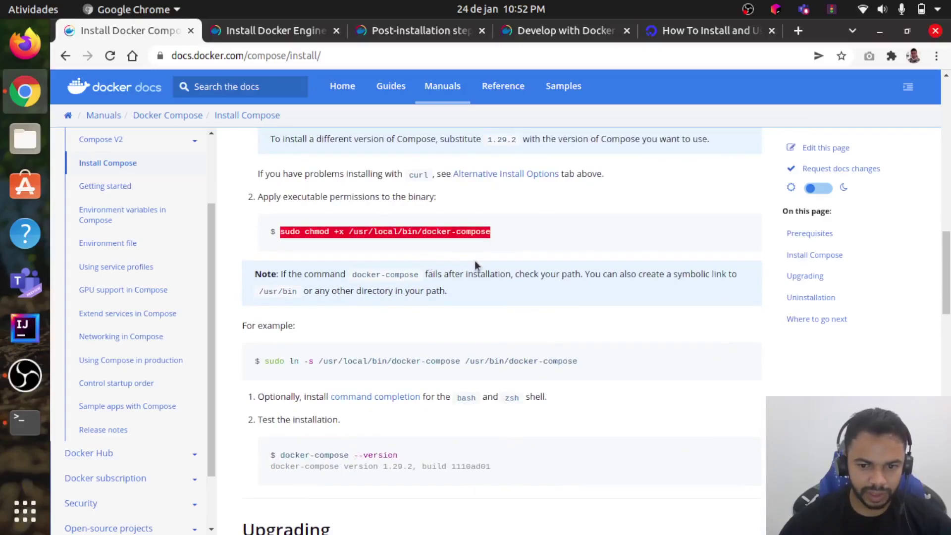
Step: Run docker-compose --version from the docs, confirming version 1.29.2, build 5becea4c
{"action": "scroll", "coordinate": [557, 285], "scroll_direction": "down", "scroll_amount": 1}
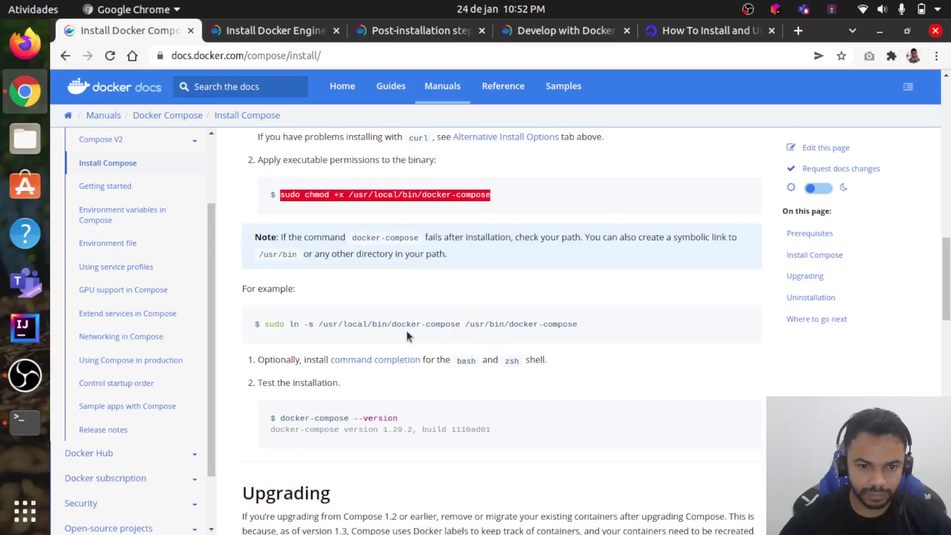
{"action": "scroll", "coordinate": [344, 320], "scroll_direction": "down", "scroll_amount": 2}
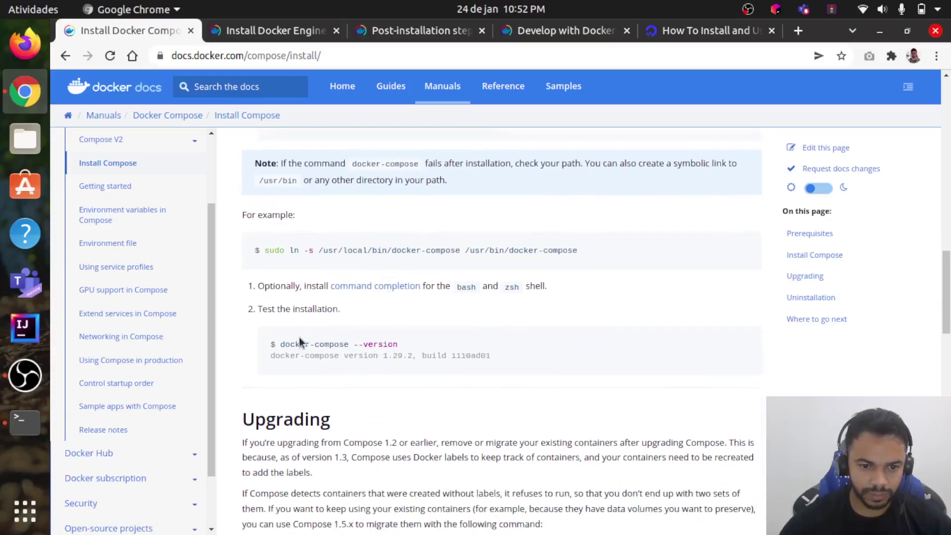
{"action": "left_click_drag", "start_coordinate": [280, 345], "coordinate": [434, 347]}
{"action": "key", "text": "ctrl+c"}
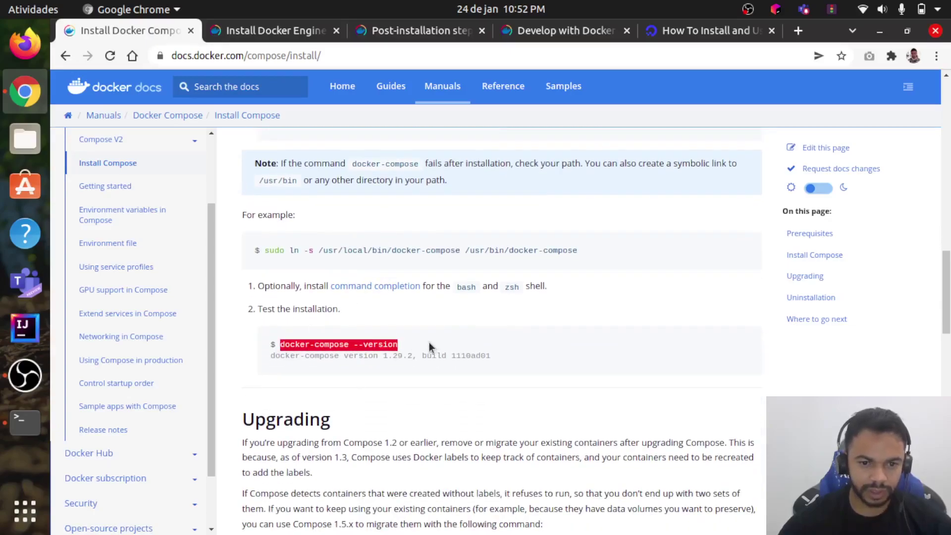
{"action": "key", "text": "alt+Tab"}
{"action": "key", "text": "ctrl+shift+v"}
{"action": "key", "text": "Return"}
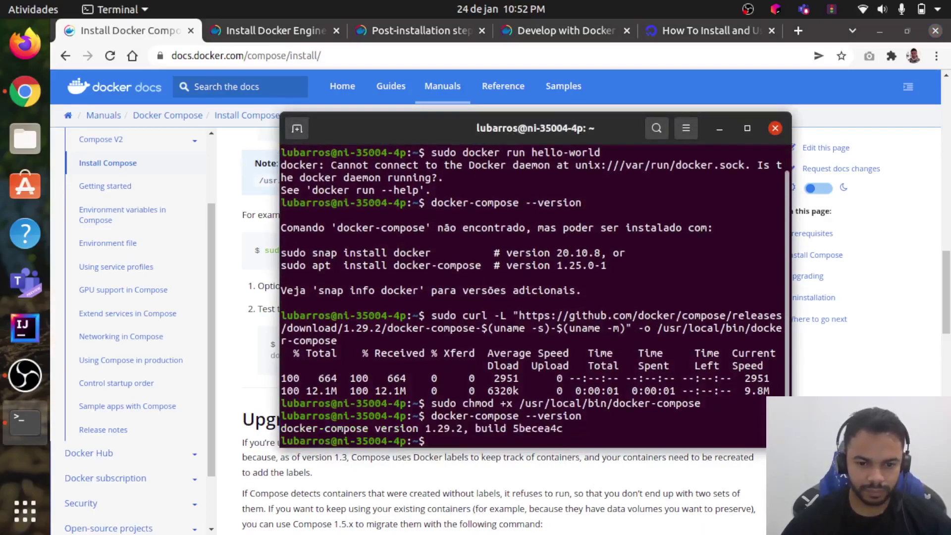
Step: Scroll to 'Where to go next' and open the Compose User guide overview
{"action": "key", "text": "alt+Tab"}
{"action": "scroll", "coordinate": [448, 246], "scroll_direction": "down", "scroll_amount": 2}
{"action": "scroll", "coordinate": [448, 246], "scroll_direction": "down", "scroll_amount": 5}
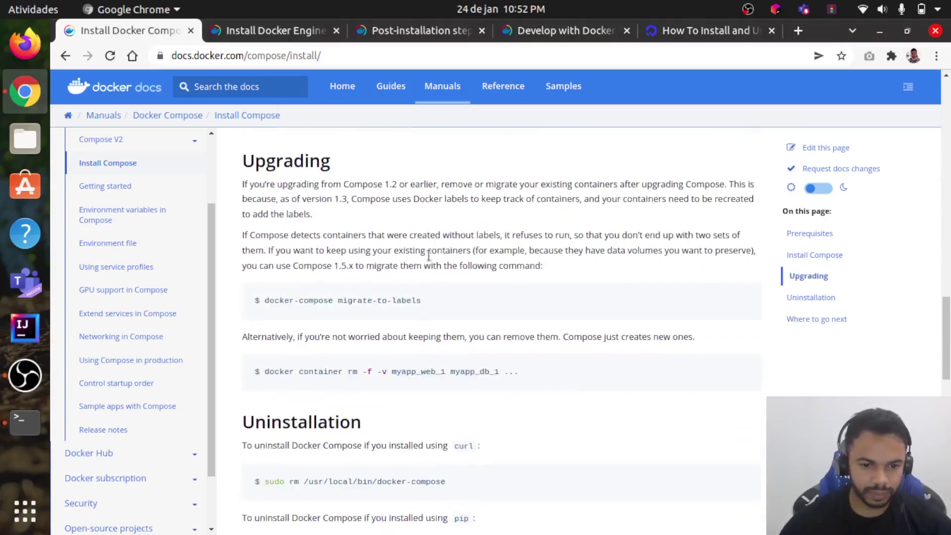
{"action": "scroll", "coordinate": [447, 246], "scroll_direction": "down", "scroll_amount": 1}
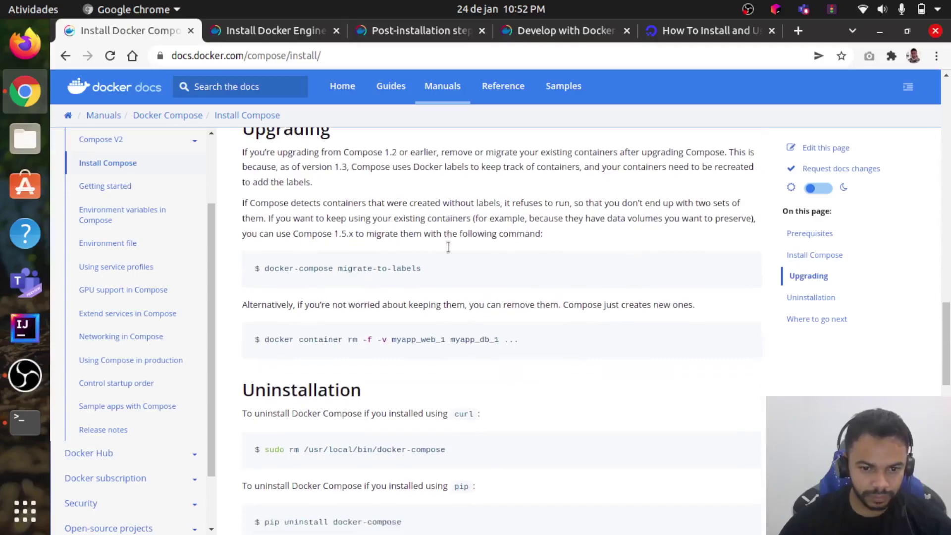
{"action": "scroll", "coordinate": [445, 237], "scroll_direction": "down", "scroll_amount": 3}
{"action": "scroll", "coordinate": [445, 229], "scroll_direction": "down", "scroll_amount": 2}
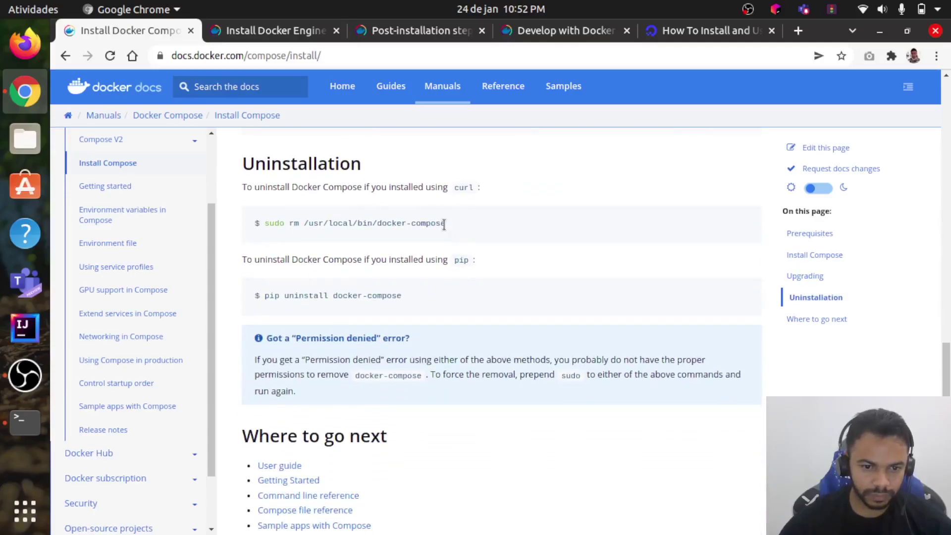
{"action": "scroll", "coordinate": [444, 225], "scroll_direction": "down", "scroll_amount": 2}
{"action": "scroll", "coordinate": [445, 227], "scroll_direction": "down", "scroll_amount": 5}
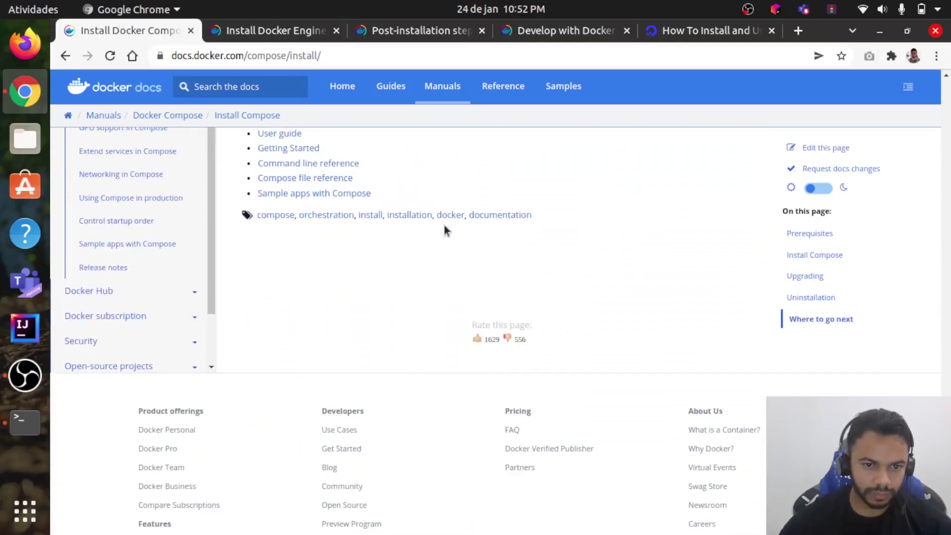
{"action": "scroll", "coordinate": [388, 256], "scroll_direction": "up", "scroll_amount": 1}
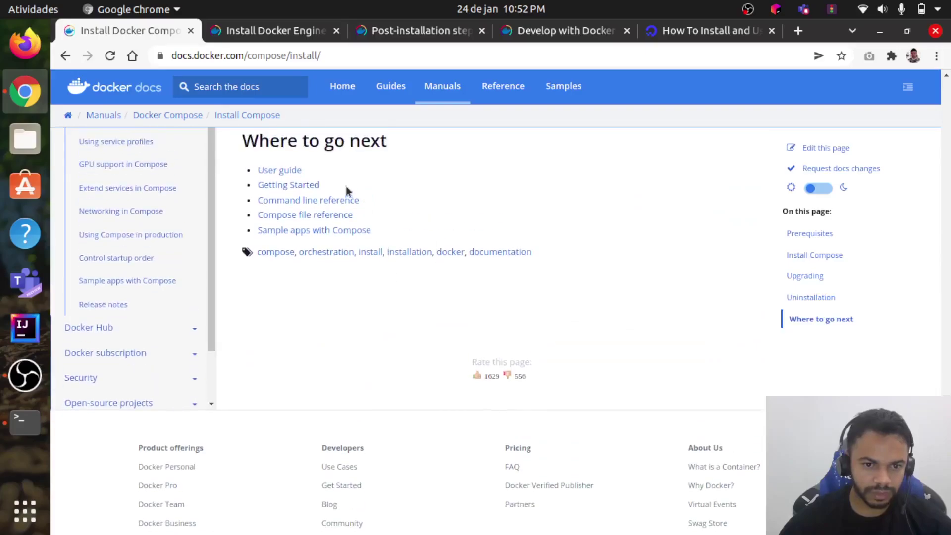
{"action": "left_click", "coordinate": [282, 170]}
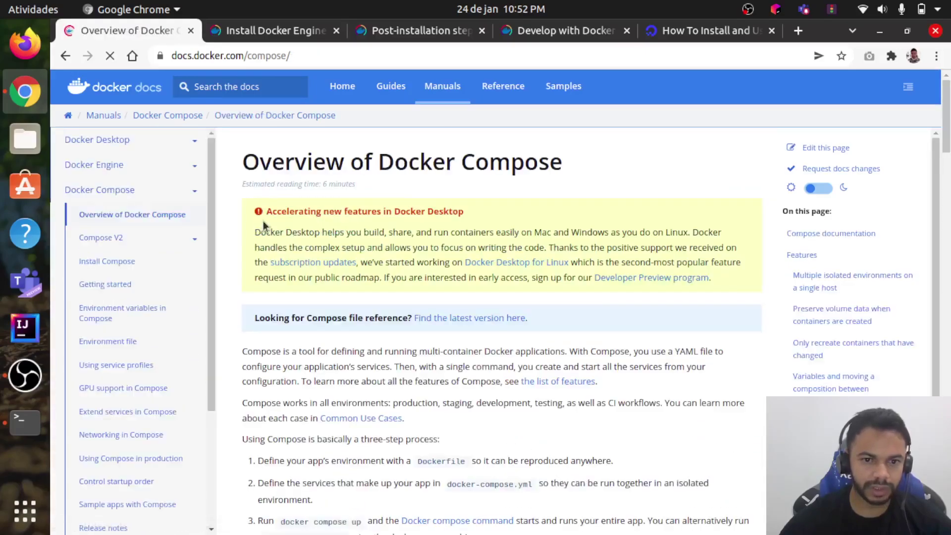
Step: Return to the Install Docker Engine on Ubuntu tab and scroll to Next steps
{"action": "left_click", "coordinate": [293, 31]}
{"action": "scroll", "coordinate": [532, 245], "scroll_direction": "down", "scroll_amount": 5}
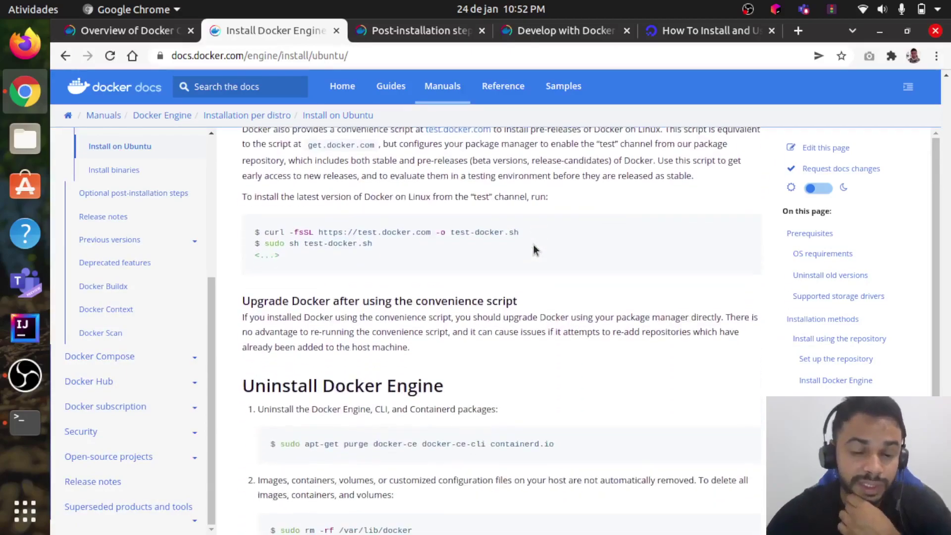
{"action": "scroll", "coordinate": [535, 243], "scroll_direction": "down", "scroll_amount": 2}
{"action": "scroll", "coordinate": [518, 259], "scroll_direction": "down", "scroll_amount": 4}
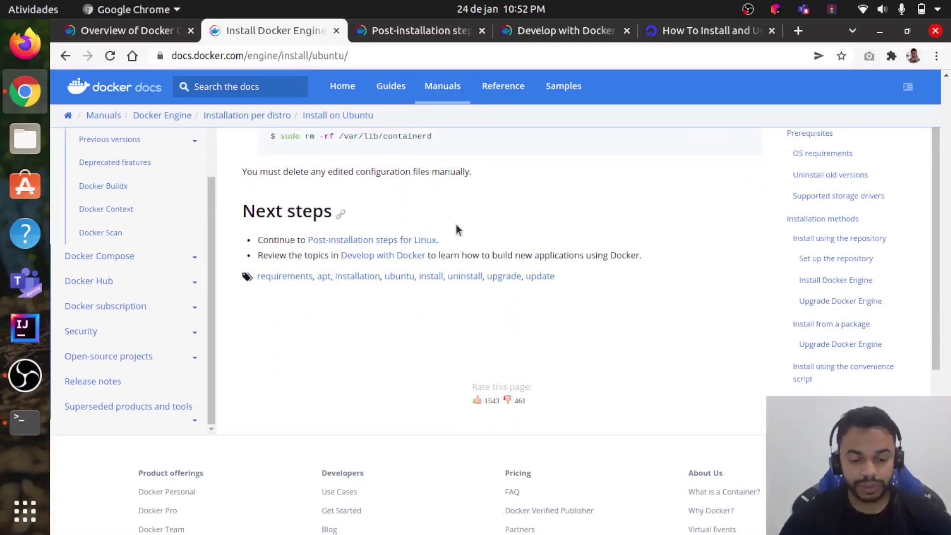
Step: Run docker alone in the terminal to list all its commands, then return to Chrome
{"action": "key", "text": "alt+Tab"}
{"action": "type", "text": "docker"}
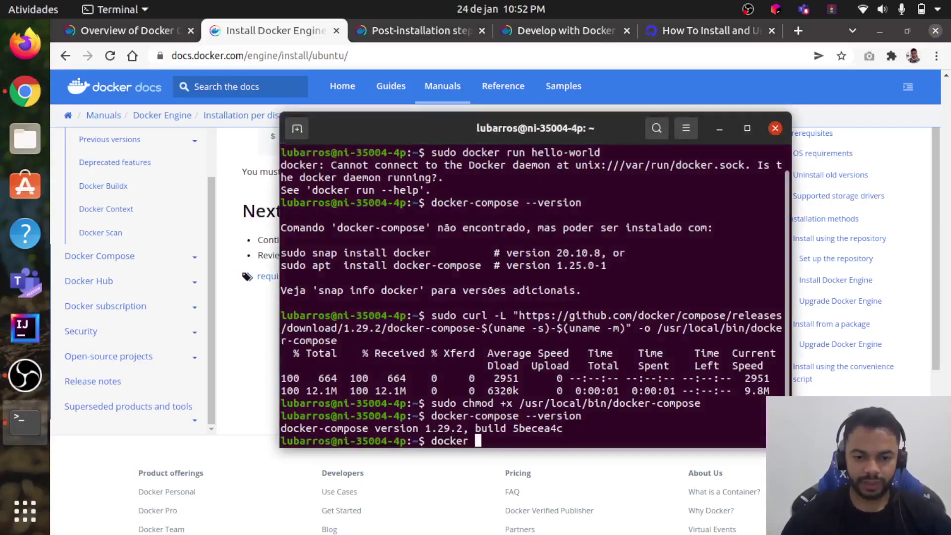
{"action": "key", "text": "Return"}
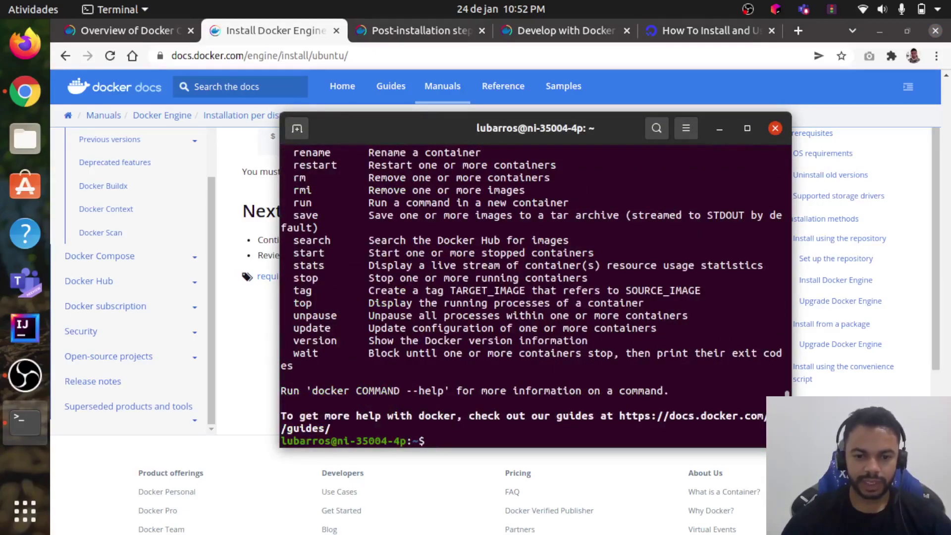
{"action": "scroll", "coordinate": [454, 248], "scroll_direction": "up", "scroll_amount": 3}
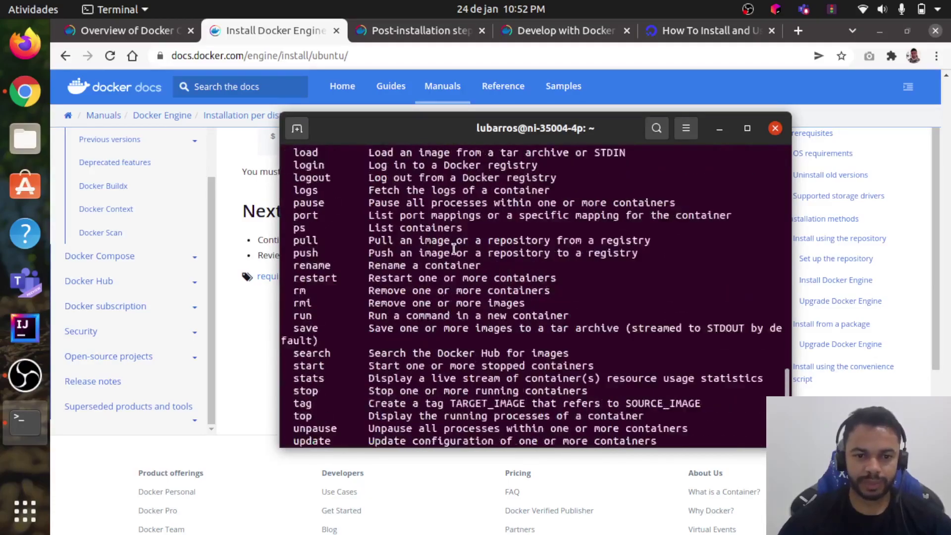
{"action": "key", "text": "alt+Tab"}
Step: Scroll up the Install Docker Engine on Ubuntu guide and back toward Post-installation steps
{"action": "scroll", "coordinate": [347, 292], "scroll_direction": "up", "scroll_amount": 2}
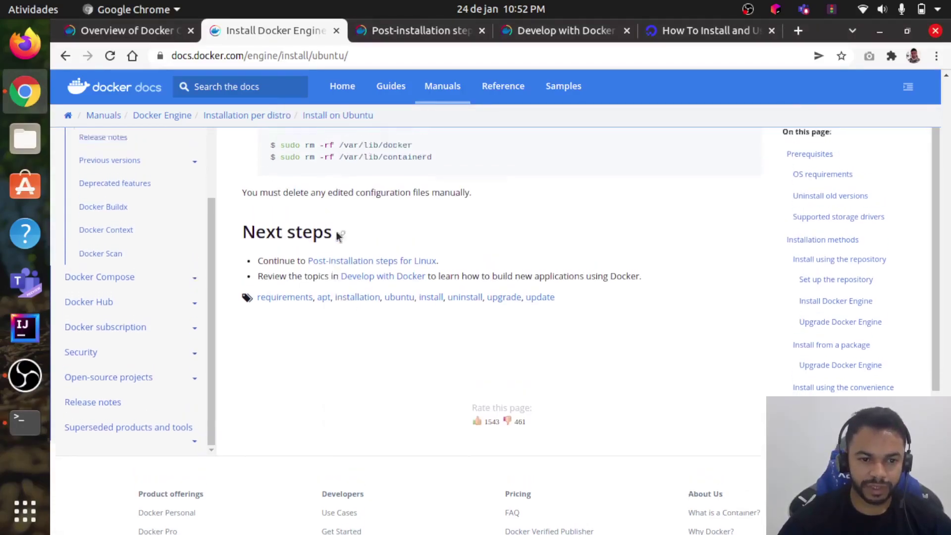
{"action": "scroll", "coordinate": [363, 228], "scroll_direction": "up", "scroll_amount": 8}
{"action": "scroll", "coordinate": [363, 225], "scroll_direction": "up", "scroll_amount": 5}
{"action": "scroll", "coordinate": [363, 224], "scroll_direction": "up", "scroll_amount": 3}
{"action": "scroll", "coordinate": [363, 224], "scroll_direction": "up", "scroll_amount": 2}
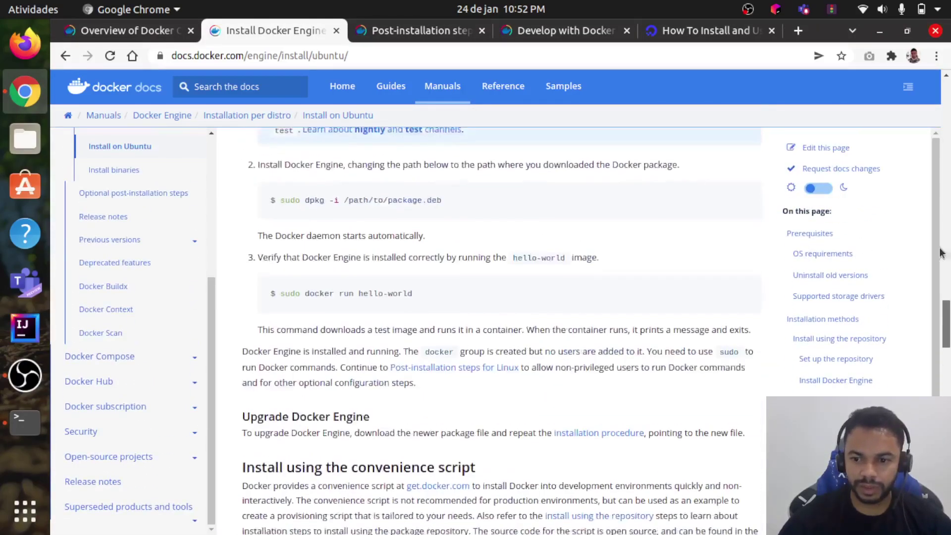
{"action": "scroll", "coordinate": [363, 224], "scroll_direction": "up", "scroll_amount": 2}
{"action": "scroll", "coordinate": [943, 119], "scroll_direction": "up", "scroll_amount": 3}
{"action": "scroll", "coordinate": [945, 114], "scroll_direction": "up", "scroll_amount": 6}
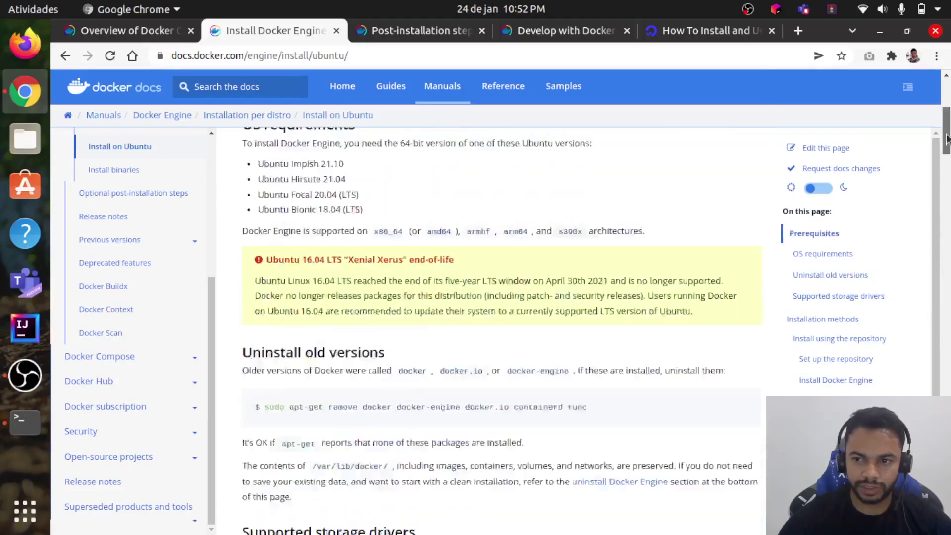
{"action": "scroll", "coordinate": [946, 111], "scroll_direction": "up", "scroll_amount": 5}
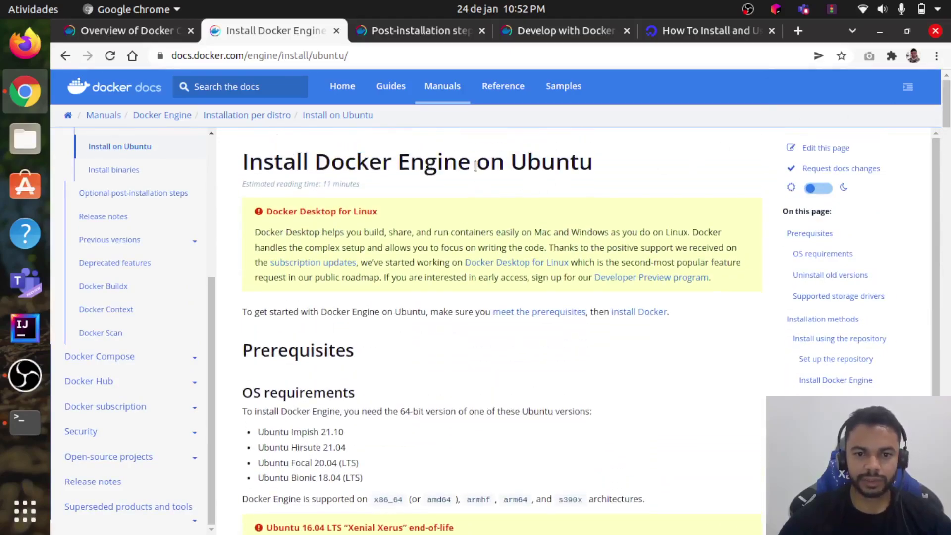
{"action": "left_click_drag", "start_coordinate": [527, 162], "coordinate": [555, 162]}
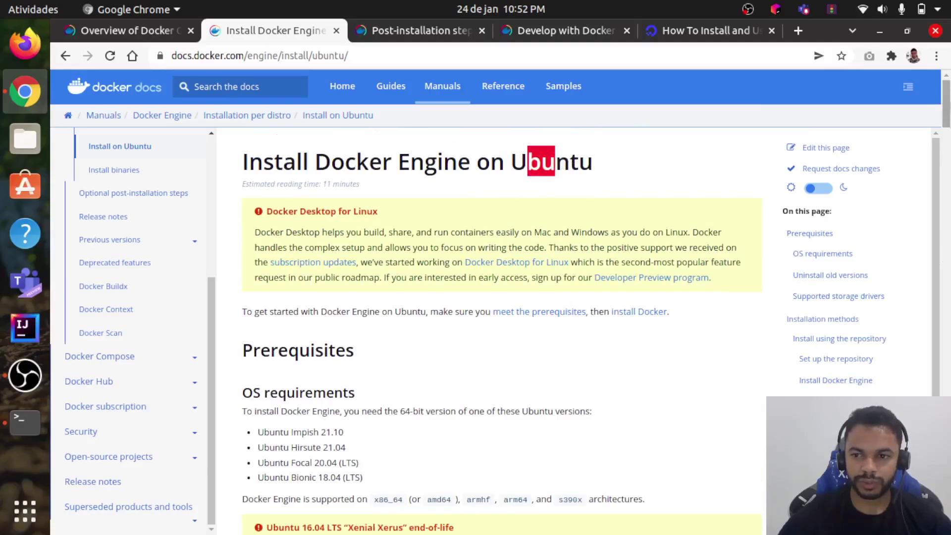
{"action": "scroll", "coordinate": [495, 327], "scroll_direction": "down", "scroll_amount": 15}
{"action": "scroll", "coordinate": [495, 327], "scroll_direction": "down", "scroll_amount": 10}
{"action": "scroll", "coordinate": [495, 327], "scroll_direction": "up", "scroll_amount": 3}
{"action": "scroll", "coordinate": [495, 327], "scroll_direction": "up", "scroll_amount": 3}
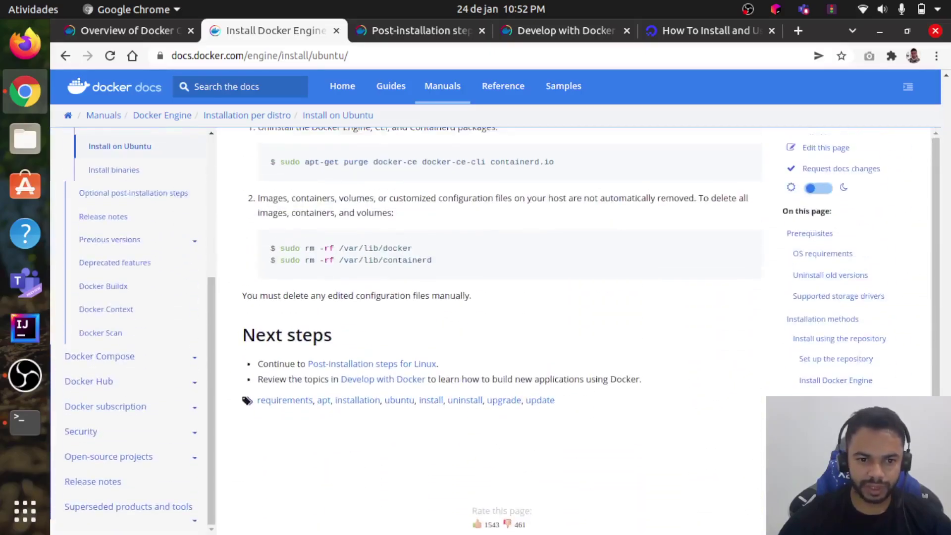
Step: Open the Post-installation steps for Linux page and highlight the 'sudo groupadd docker' command
{"action": "left_click", "coordinate": [363, 367]}
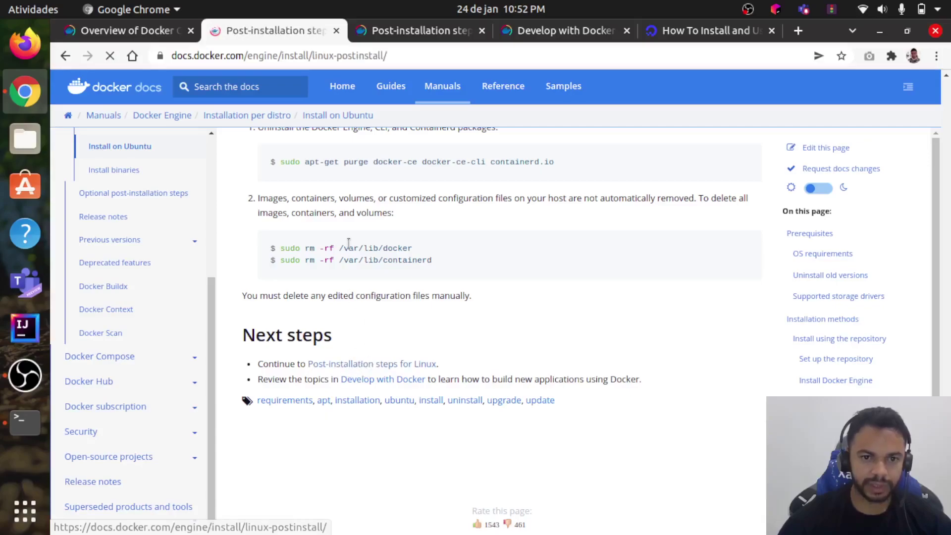
{"action": "scroll", "coordinate": [403, 237], "scroll_direction": "down", "scroll_amount": 2}
{"action": "scroll", "coordinate": [374, 256], "scroll_direction": "down", "scroll_amount": 2}
{"action": "scroll", "coordinate": [375, 256], "scroll_direction": "down", "scroll_amount": 1}
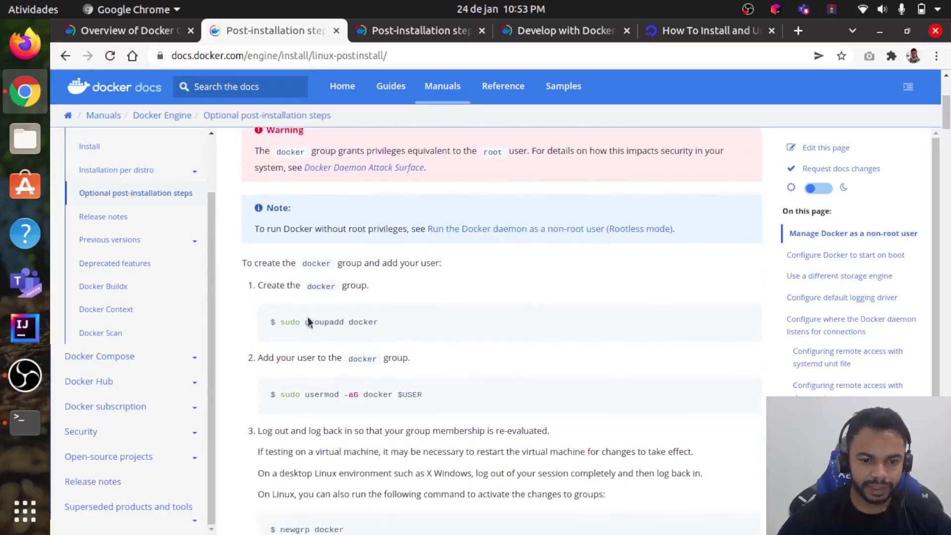
{"action": "left_click_drag", "start_coordinate": [281, 322], "coordinate": [396, 324]}
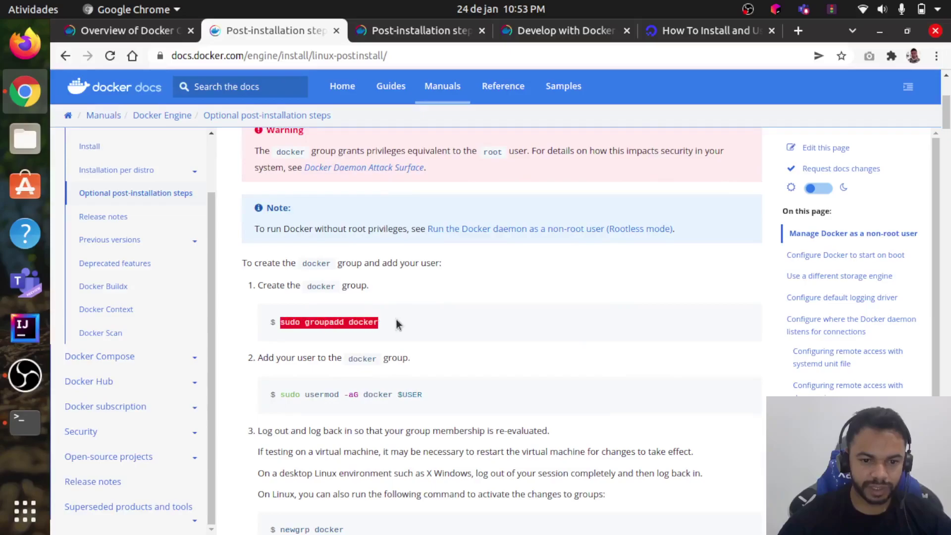
{"action": "left_click", "coordinate": [401, 323]}
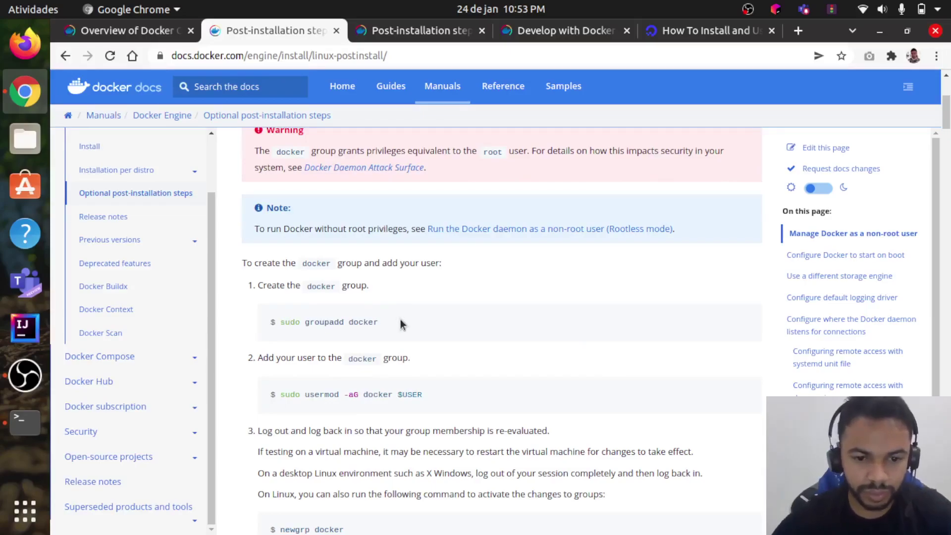
Step: Highlight the usermod and 'newgrp docker' commands, then bring the Terminal back to the front
{"action": "left_click_drag", "start_coordinate": [280, 394], "coordinate": [436, 394]}
{"action": "scroll", "coordinate": [438, 332], "scroll_direction": "down", "scroll_amount": 2}
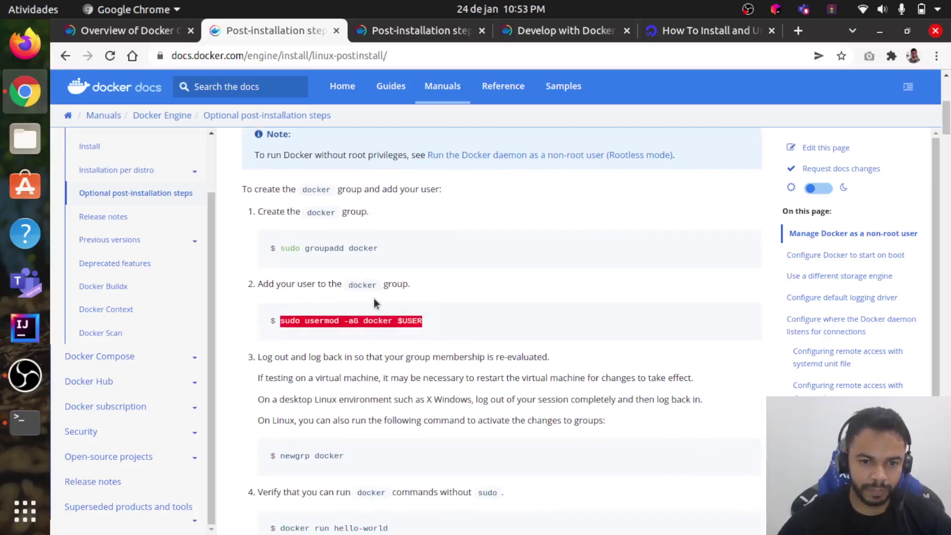
{"action": "scroll", "coordinate": [415, 246], "scroll_direction": "down", "scroll_amount": 3}
{"action": "scroll", "coordinate": [385, 212], "scroll_direction": "down", "scroll_amount": 3}
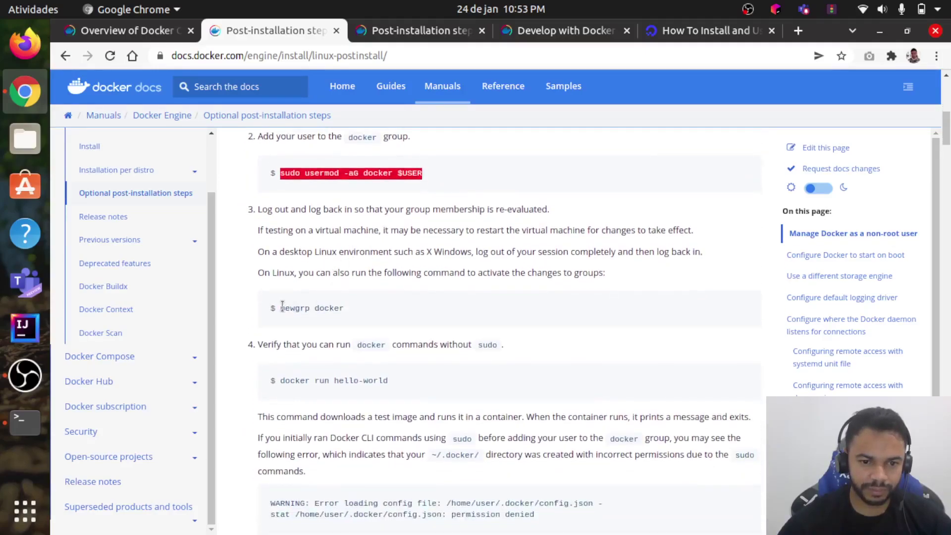
{"action": "left_click_drag", "start_coordinate": [279, 307], "coordinate": [399, 309]}
{"action": "scroll", "coordinate": [396, 306], "scroll_direction": "down", "scroll_amount": 3}
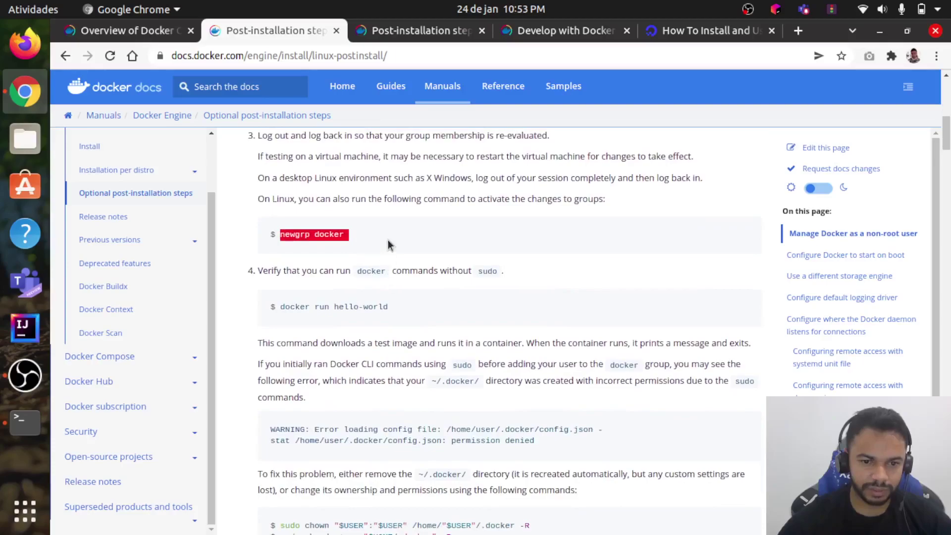
{"action": "left_click", "coordinate": [388, 239]}
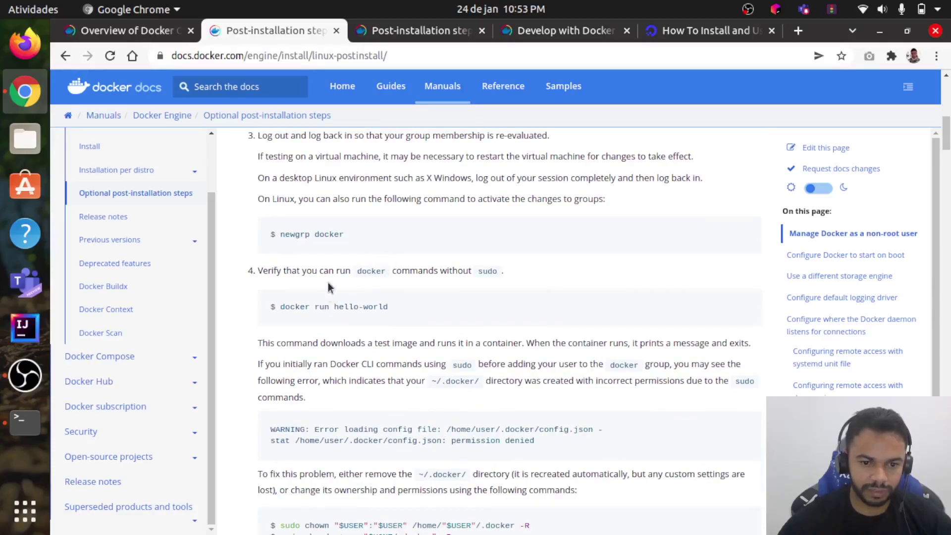
{"action": "scroll", "coordinate": [329, 283], "scroll_direction": "up", "scroll_amount": 1}
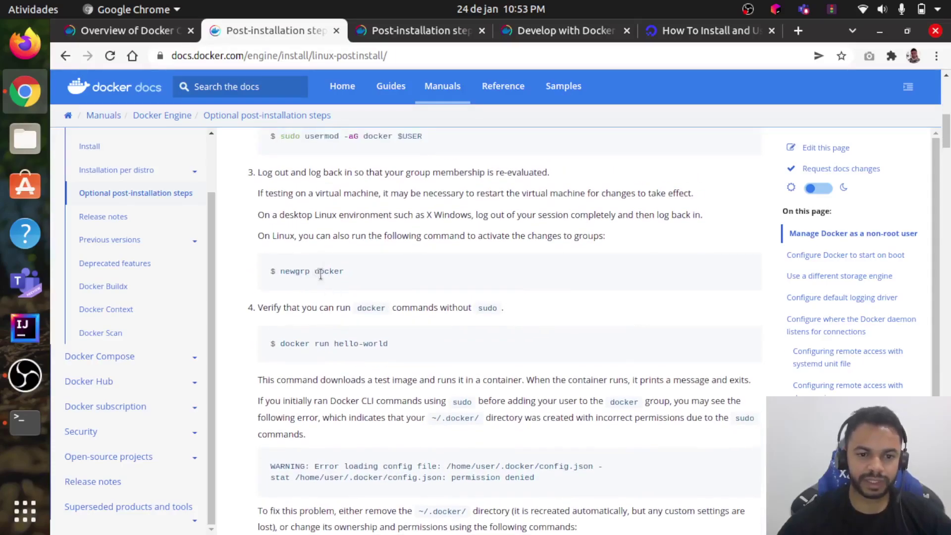
{"action": "key", "text": "alt+Tab"}
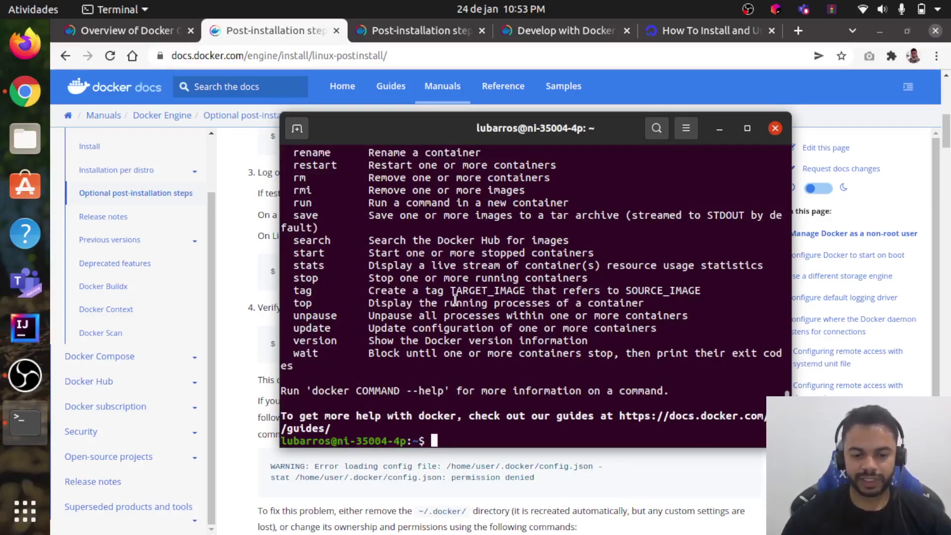
Step: Discard the partly typed 'sudo dock' command and return to the docker group steps in Chrome
{"action": "type", "text": "sudo do"}
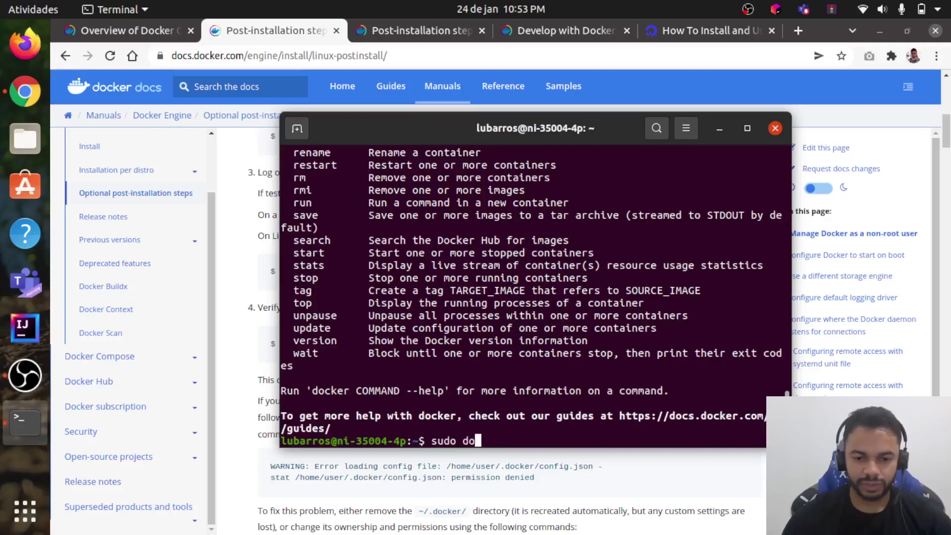
{"action": "type", "text": "cker"}
{"action": "key", "text": "ctrl+u"}
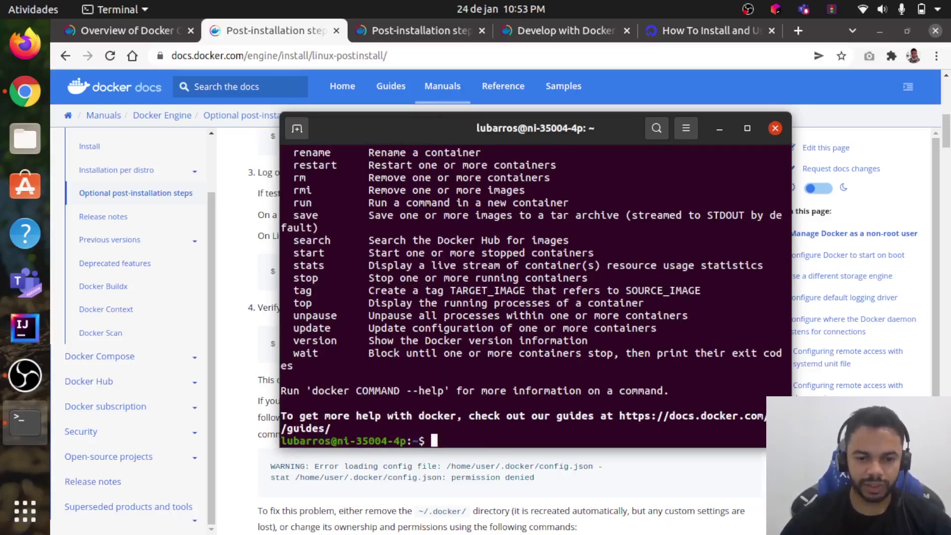
{"action": "key", "text": "alt+Tab"}
{"action": "scroll", "coordinate": [361, 237], "scroll_direction": "up", "scroll_amount": 3}
{"action": "scroll", "coordinate": [337, 249], "scroll_direction": "up", "scroll_amount": 8}
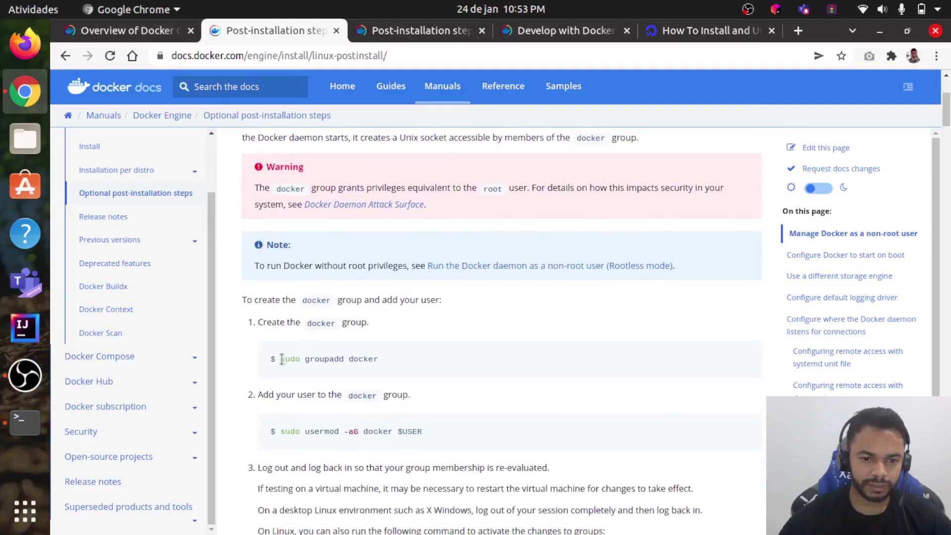
{"action": "left_click_drag", "start_coordinate": [281, 358], "coordinate": [402, 359]}
{"action": "scroll", "coordinate": [401, 337], "scroll_direction": "down", "scroll_amount": 4}
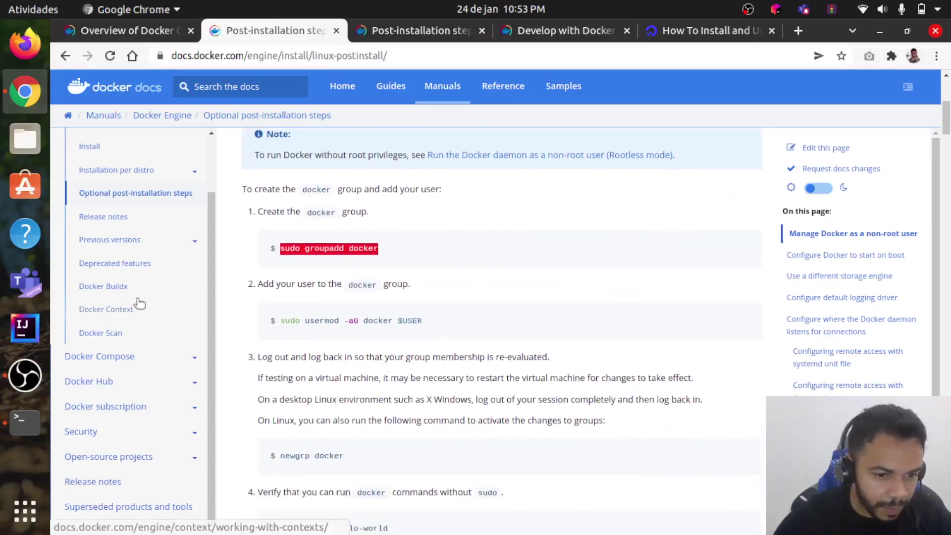
{"action": "scroll", "coordinate": [130, 346], "scroll_direction": "down", "scroll_amount": 4}
{"action": "scroll", "coordinate": [122, 397], "scroll_direction": "down", "scroll_amount": 6}
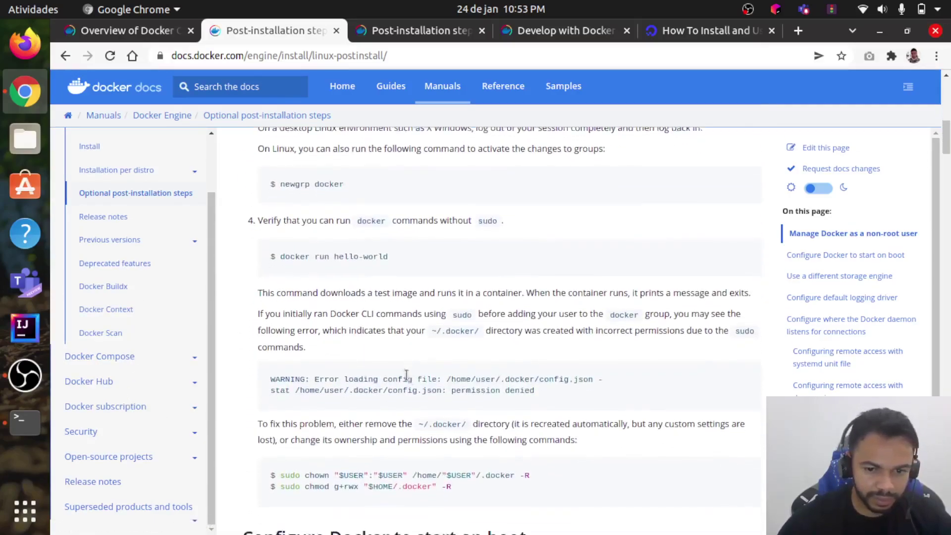
{"action": "scroll", "coordinate": [406, 375], "scroll_direction": "down", "scroll_amount": 5}
{"action": "scroll", "coordinate": [352, 345], "scroll_direction": "down", "scroll_amount": 7}
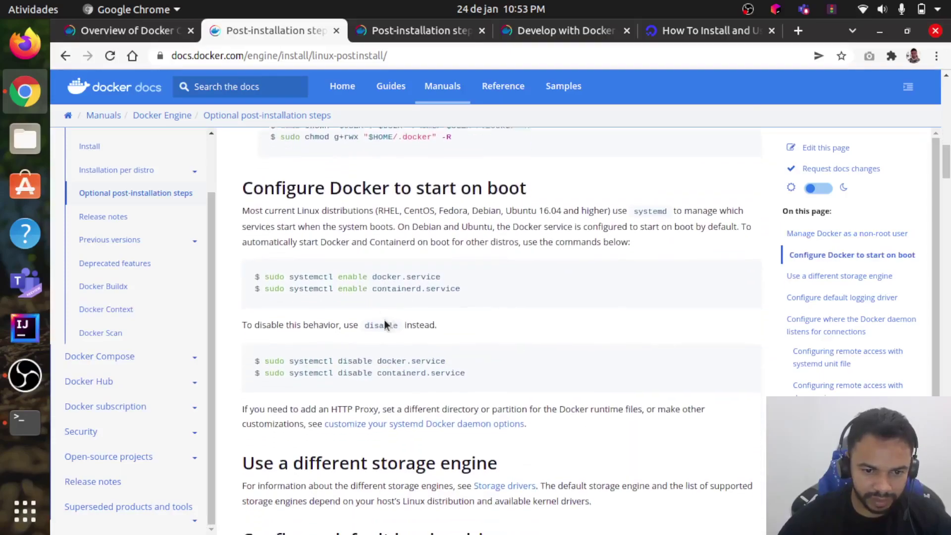
{"action": "scroll", "coordinate": [383, 319], "scroll_direction": "down", "scroll_amount": 4}
{"action": "scroll", "coordinate": [381, 317], "scroll_direction": "up", "scroll_amount": 5}
{"action": "scroll", "coordinate": [391, 321], "scroll_direction": "up", "scroll_amount": 1}
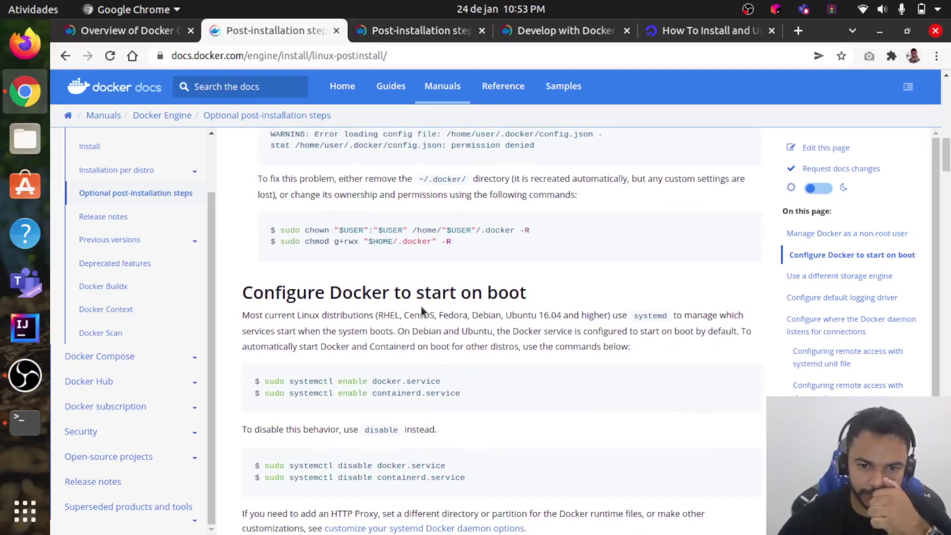
{"action": "scroll", "coordinate": [421, 336], "scroll_direction": "down", "scroll_amount": 1}
{"action": "scroll", "coordinate": [389, 347], "scroll_direction": "down", "scroll_amount": 2}
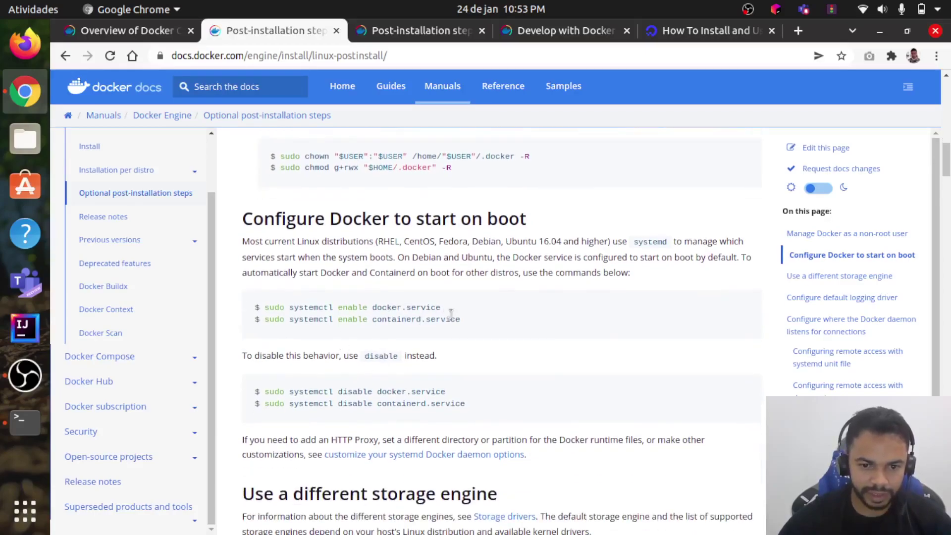
{"action": "scroll", "coordinate": [421, 326], "scroll_direction": "up", "scroll_amount": 1}
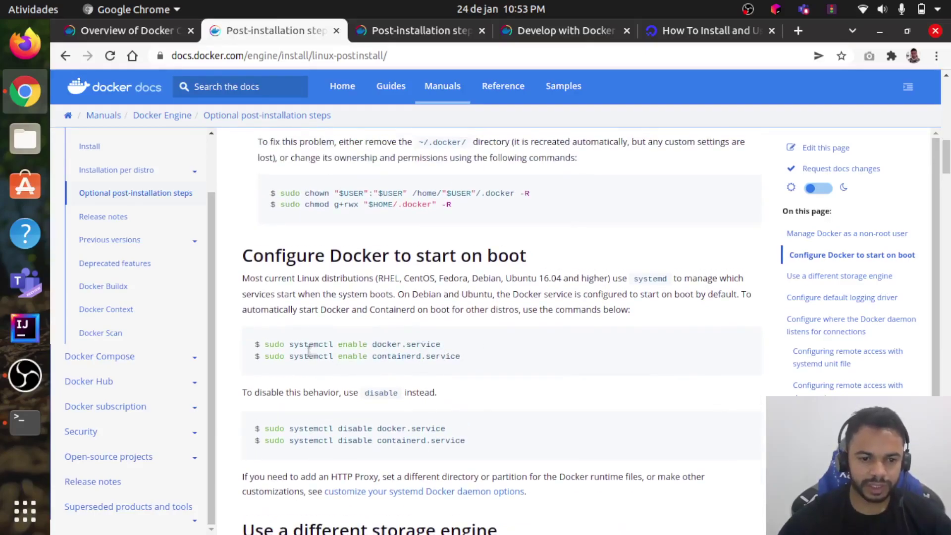
{"action": "scroll", "coordinate": [435, 321], "scroll_direction": "up", "scroll_amount": 1}
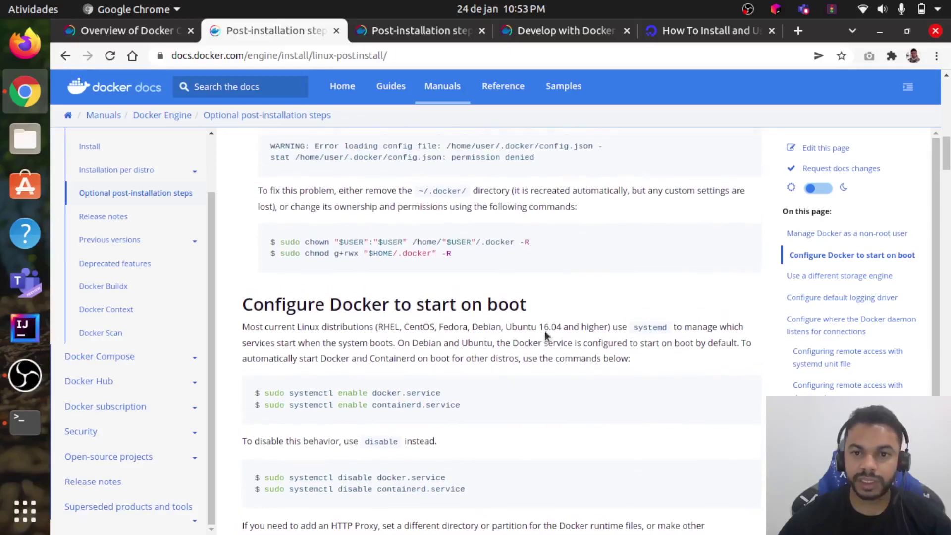
{"action": "scroll", "coordinate": [545, 331], "scroll_direction": "up", "scroll_amount": 7}
{"action": "scroll", "coordinate": [546, 325], "scroll_direction": "up", "scroll_amount": 3}
{"action": "key", "text": "alt+Tab"}
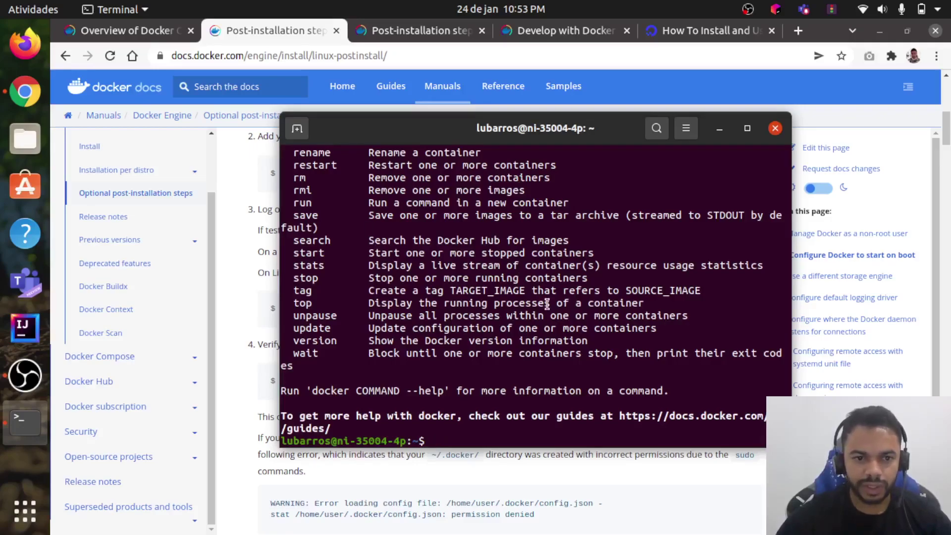
{"action": "key", "text": "alt+Tab"}
{"action": "scroll", "coordinate": [546, 303], "scroll_direction": "up", "scroll_amount": 2}
{"action": "scroll", "coordinate": [346, 312], "scroll_direction": "up", "scroll_amount": 2}
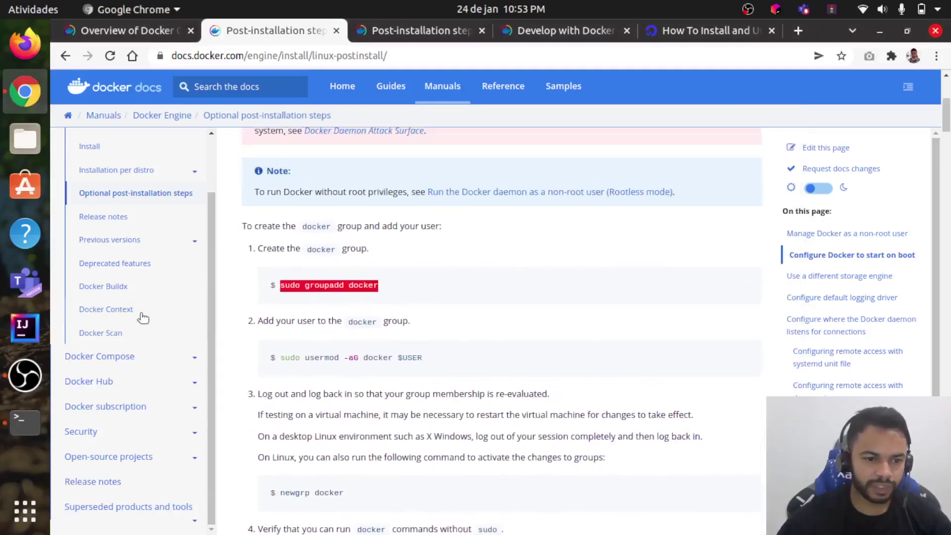
{"action": "scroll", "coordinate": [142, 317], "scroll_direction": "up", "scroll_amount": 1}
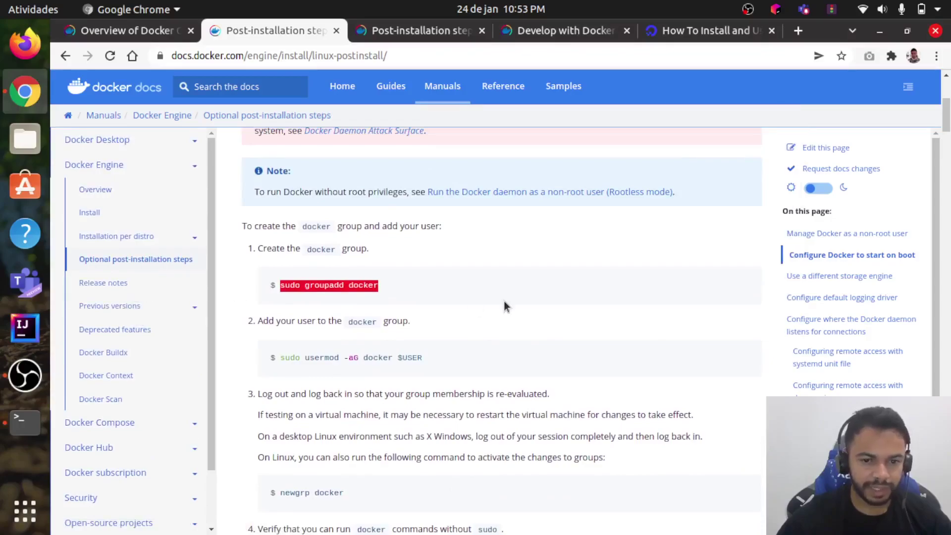
{"action": "left_click", "coordinate": [425, 295]}
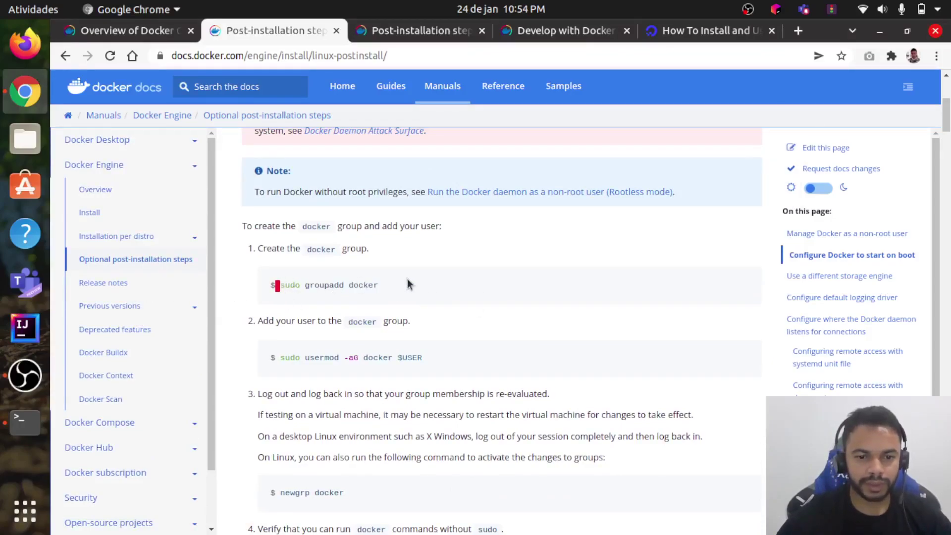
{"action": "triple_click", "coordinate": [408, 282]}
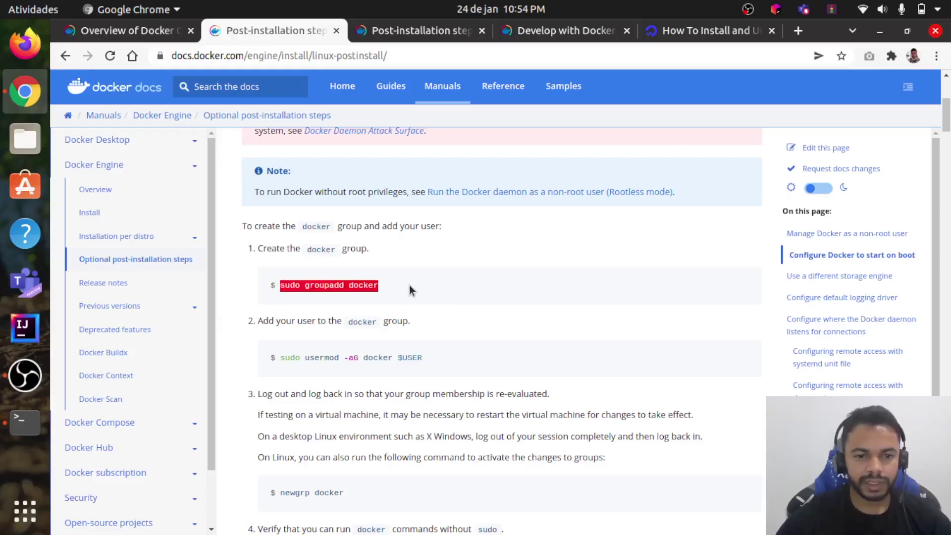
{"action": "left_click", "coordinate": [470, 281]}
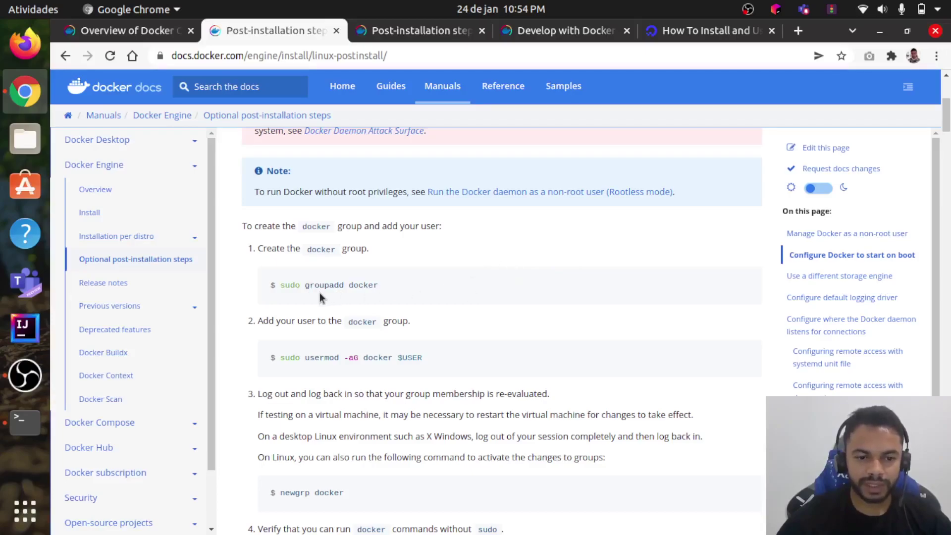
{"action": "left_click_drag", "start_coordinate": [279, 285], "coordinate": [418, 284]}
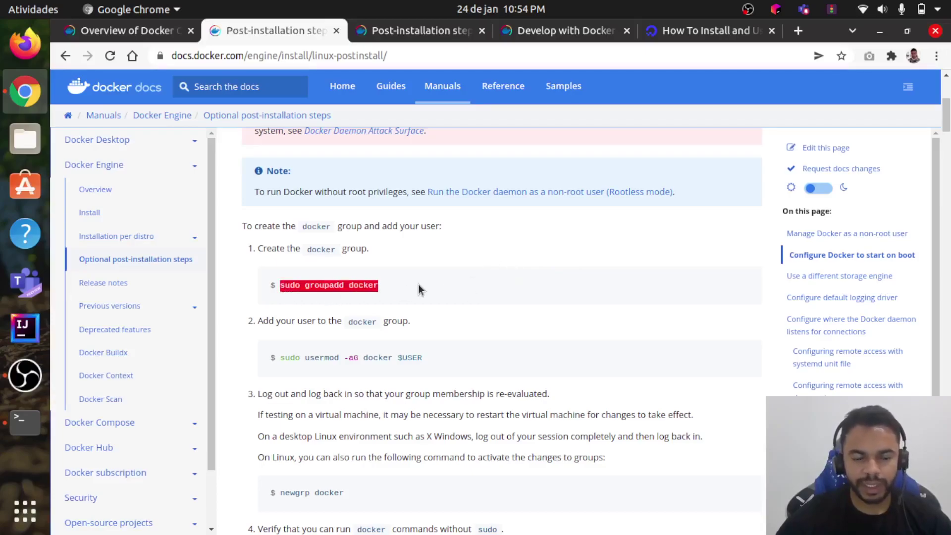
{"action": "left_click", "coordinate": [418, 285]}
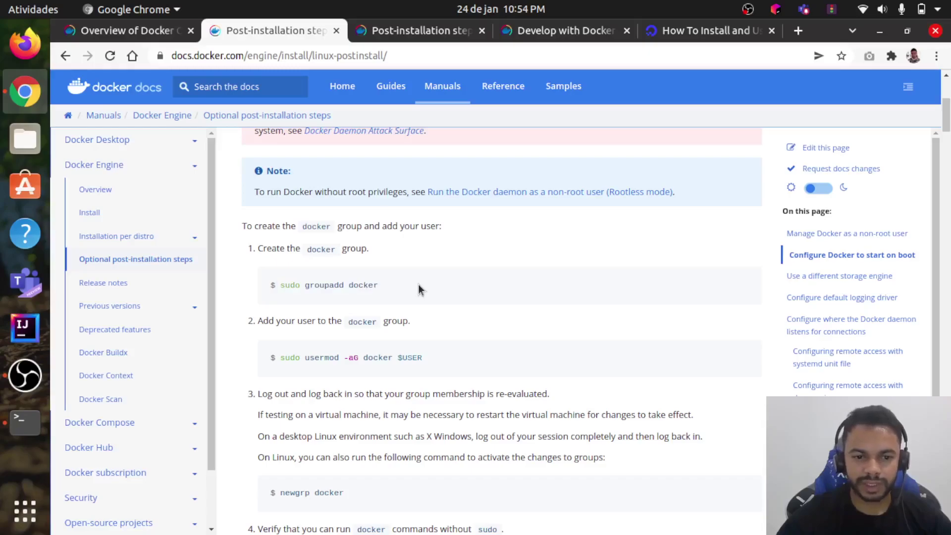